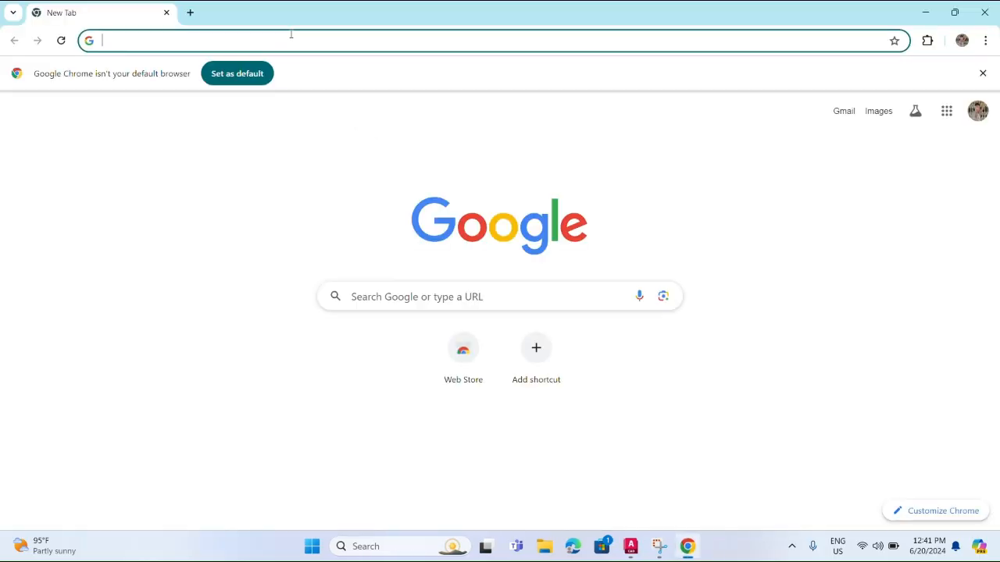
Search the web for "google maps", open Google Maps and change the map to satellite imagery
left_click(290, 34)
left_click(190, 67)
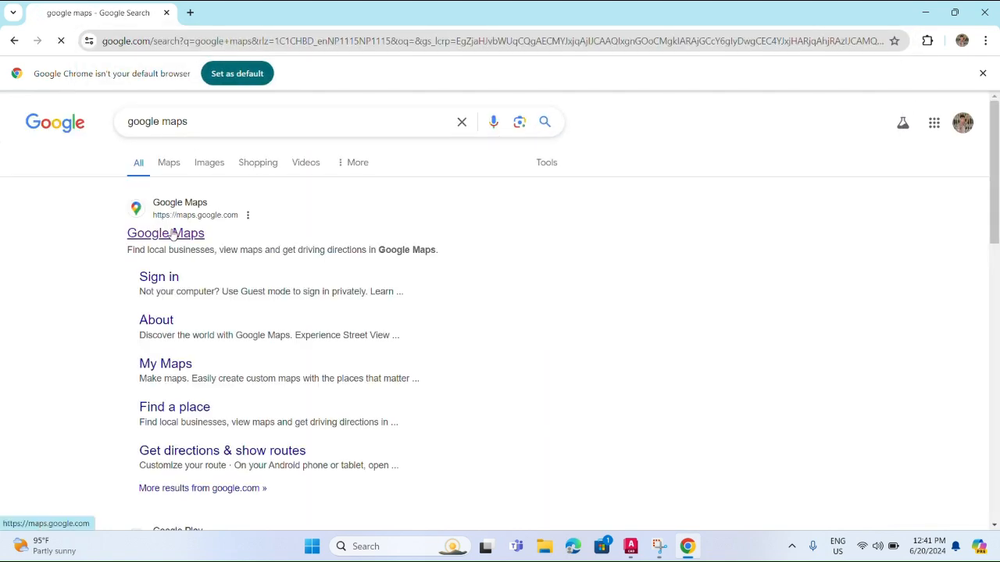
left_click(193, 235)
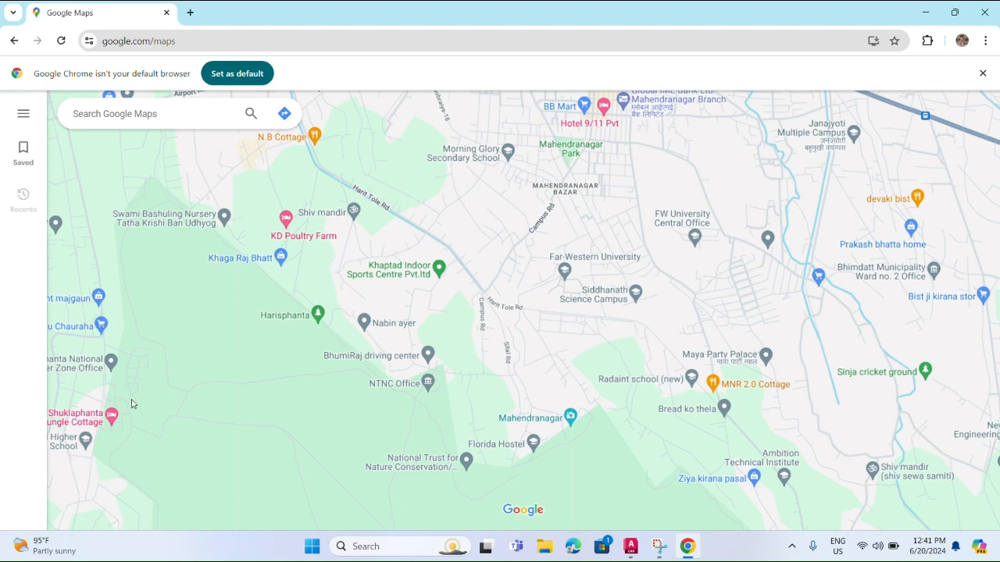
left_click(85, 492)
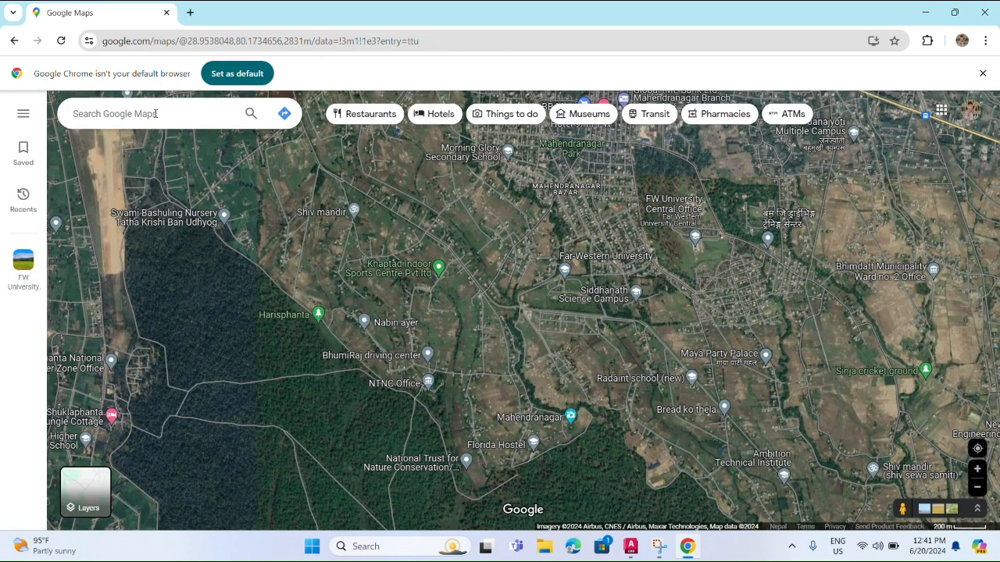
Search the map for "fwu" and show the suggested place Far-Western University
left_click(155, 114)
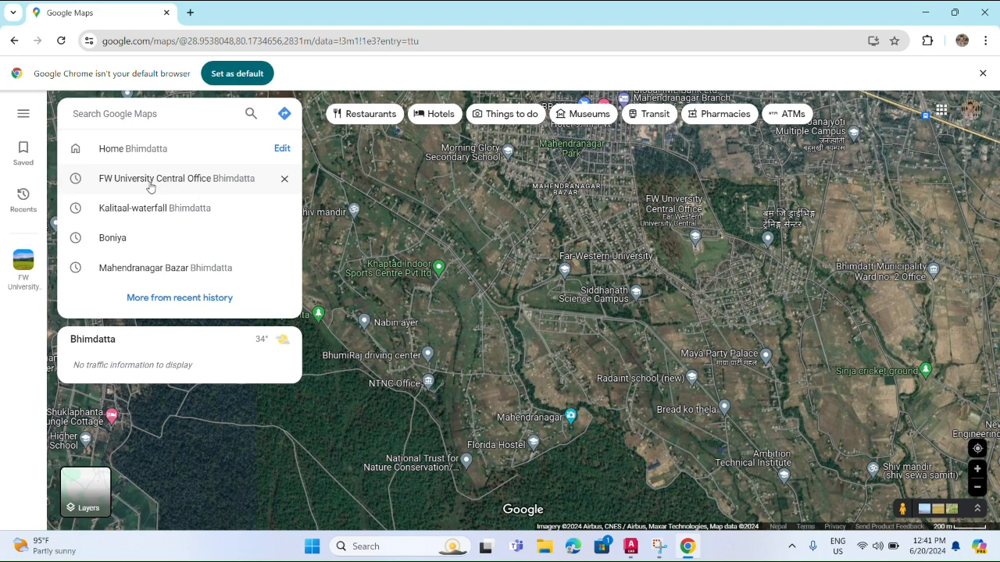
type("fwu")
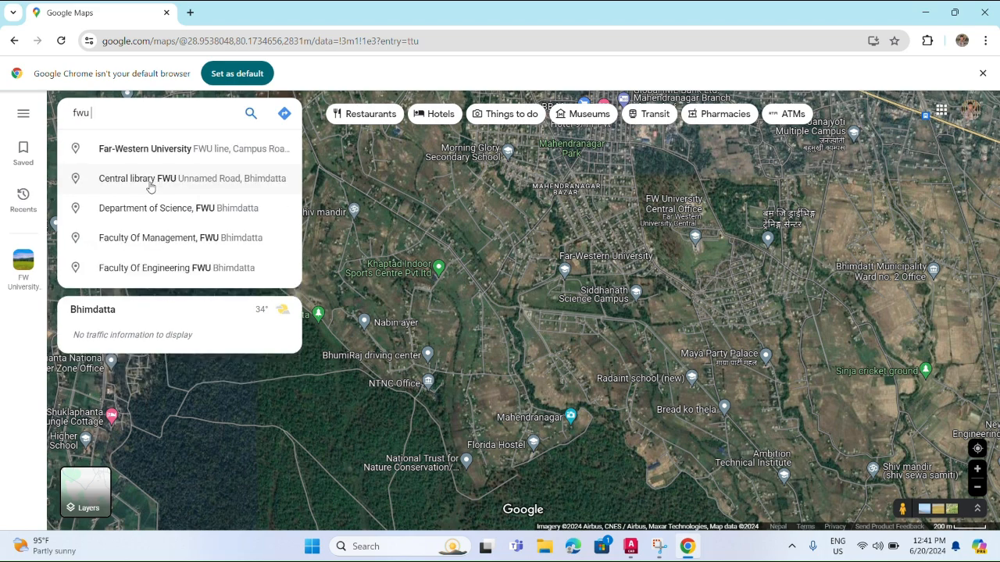
left_click(177, 153)
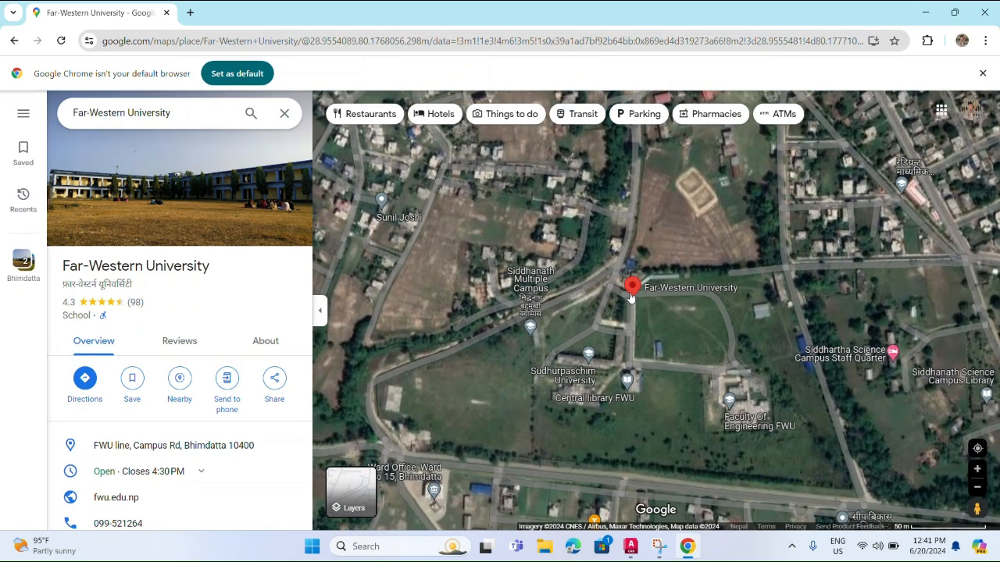
Capture a rectangular screenshot of the satellite map covering Far-Western University and the surrounding roads
mouse_move(634, 300)
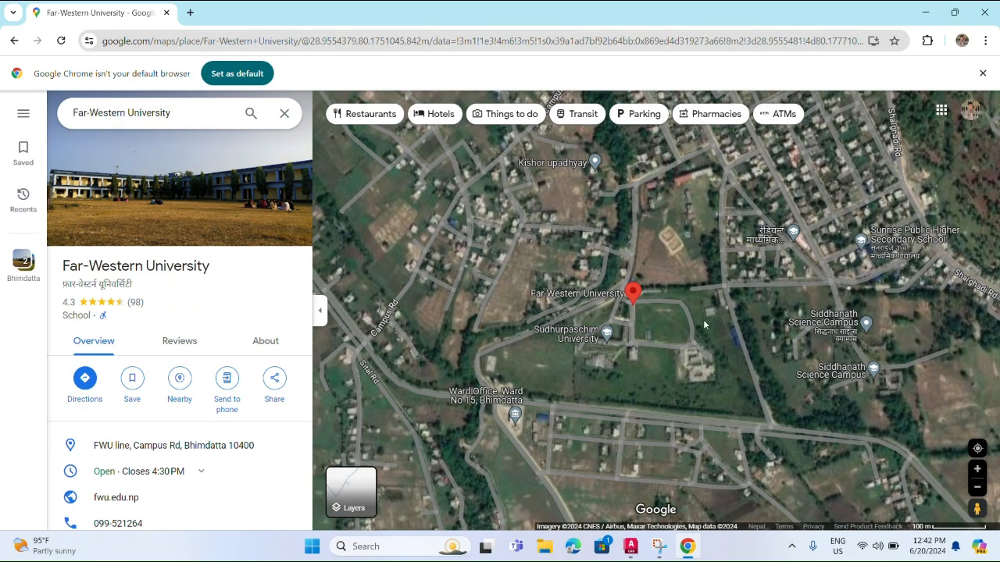
key("super+shift+s")
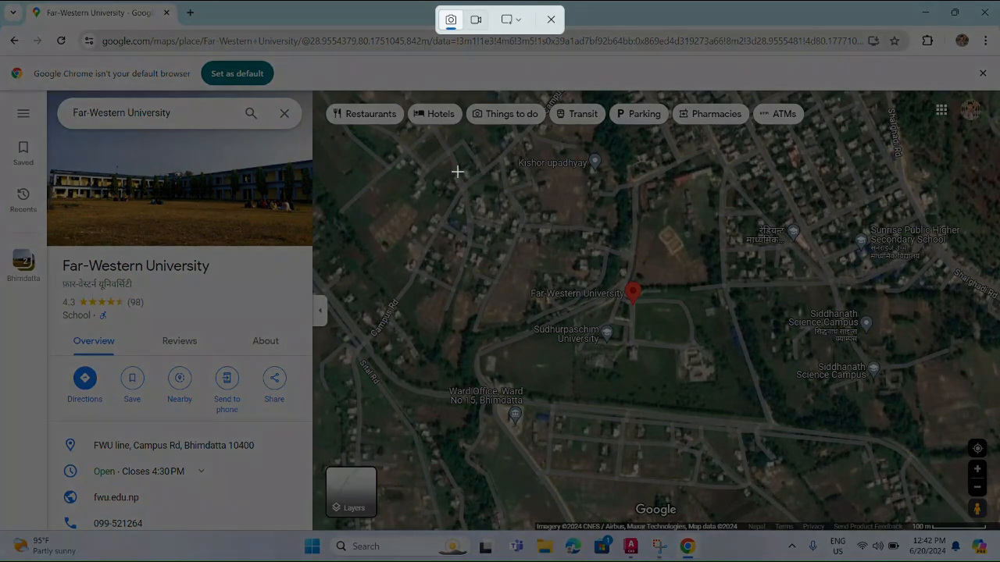
left_click_drag(350, 190, 928, 482)
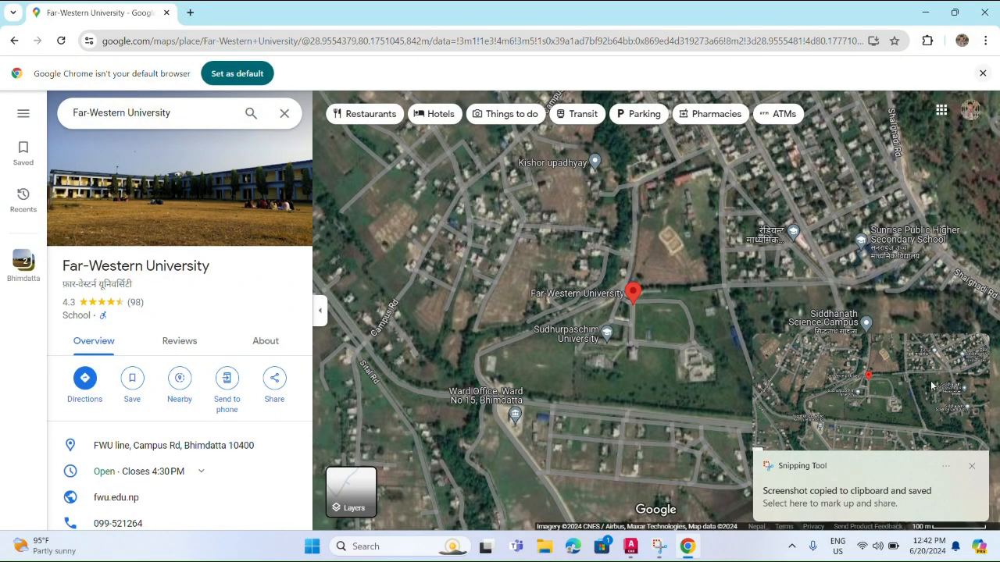
left_click(897, 431)
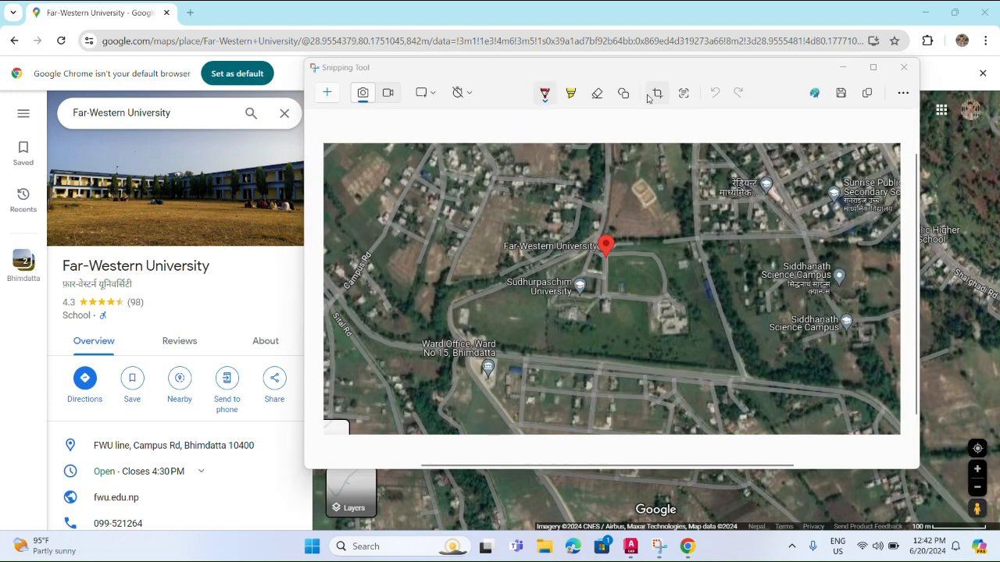
left_click(840, 94)
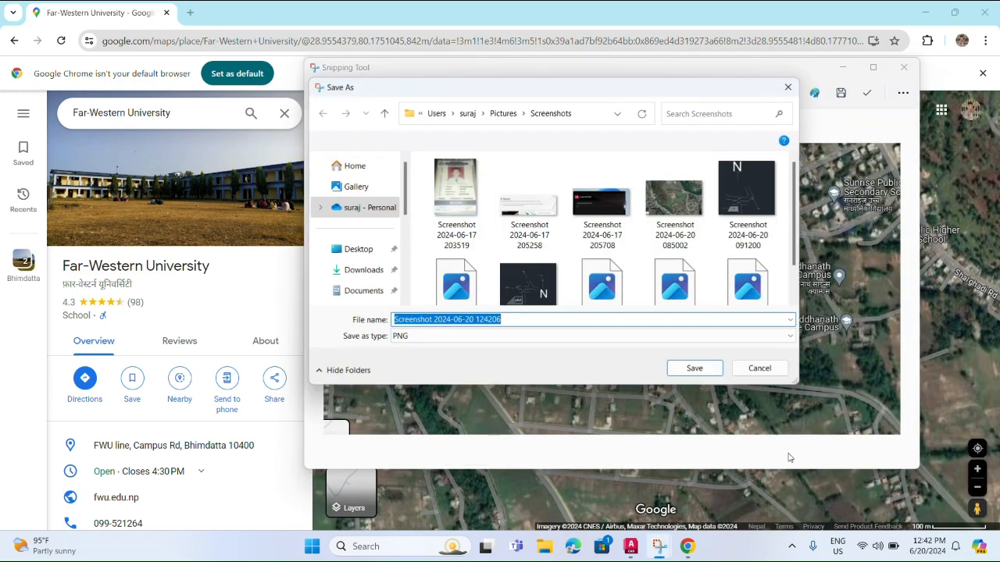
left_click(694, 369)
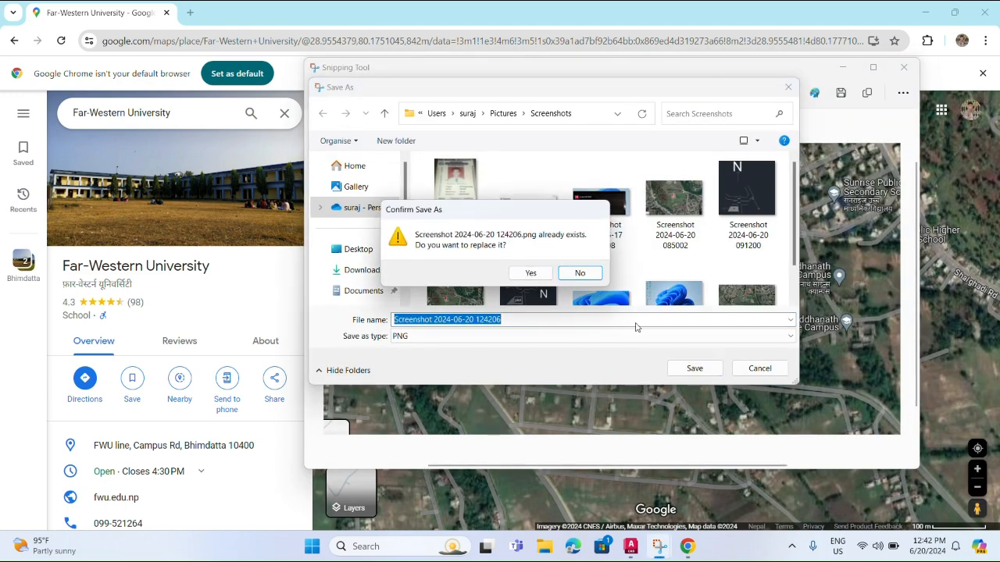
left_click(529, 275)
left_click(983, 18)
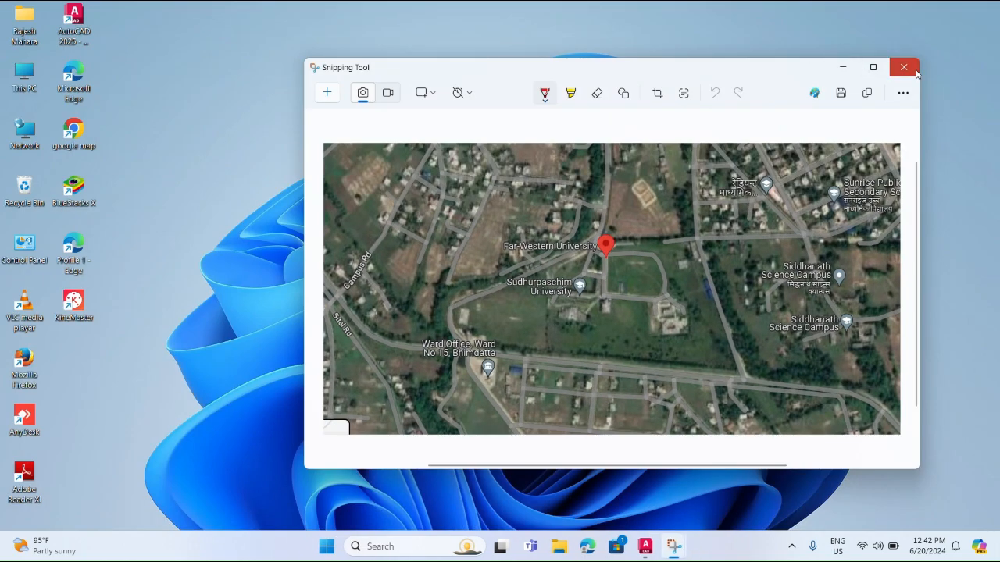
left_click(904, 67)
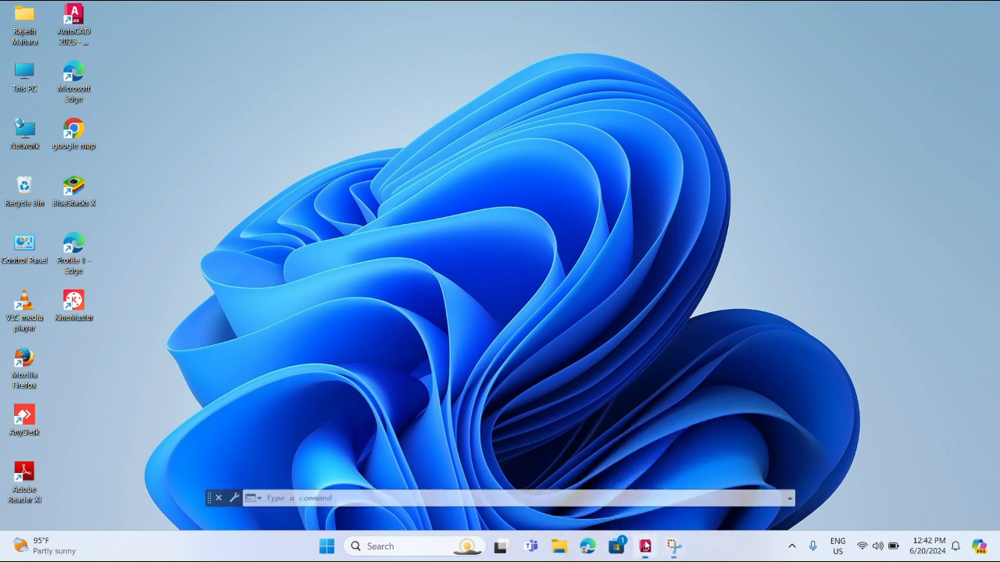
left_click(653, 542)
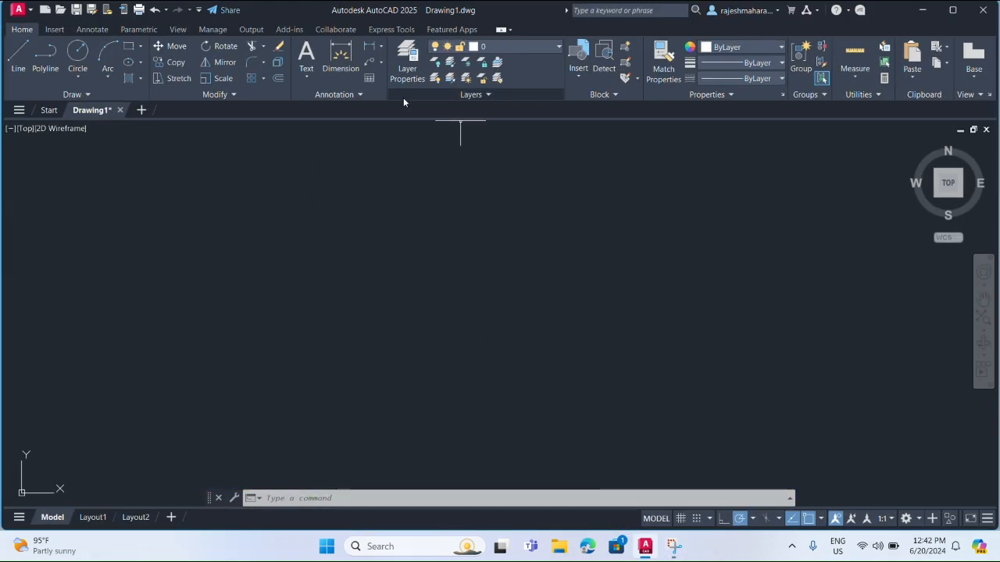
left_click(54, 30)
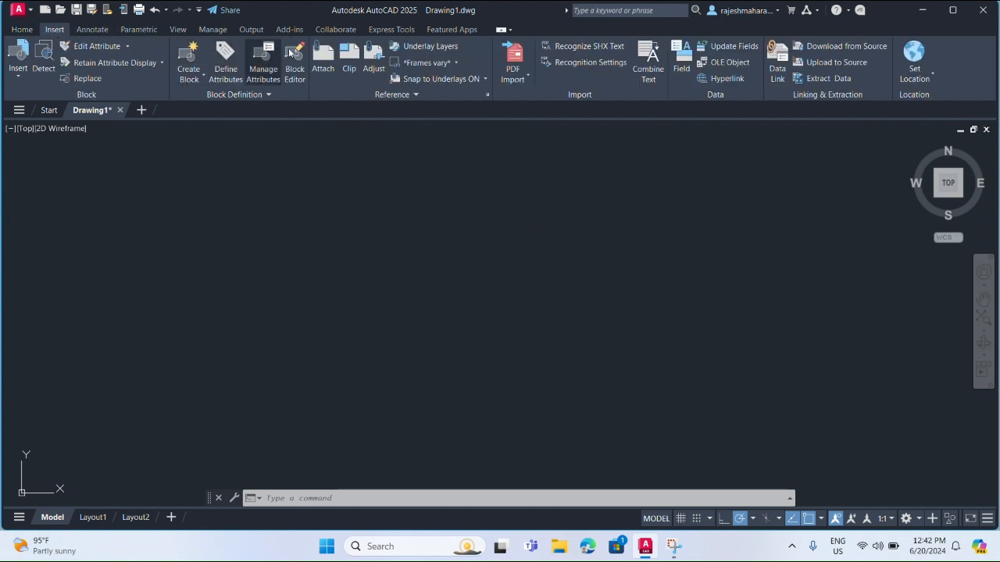
left_click(326, 59)
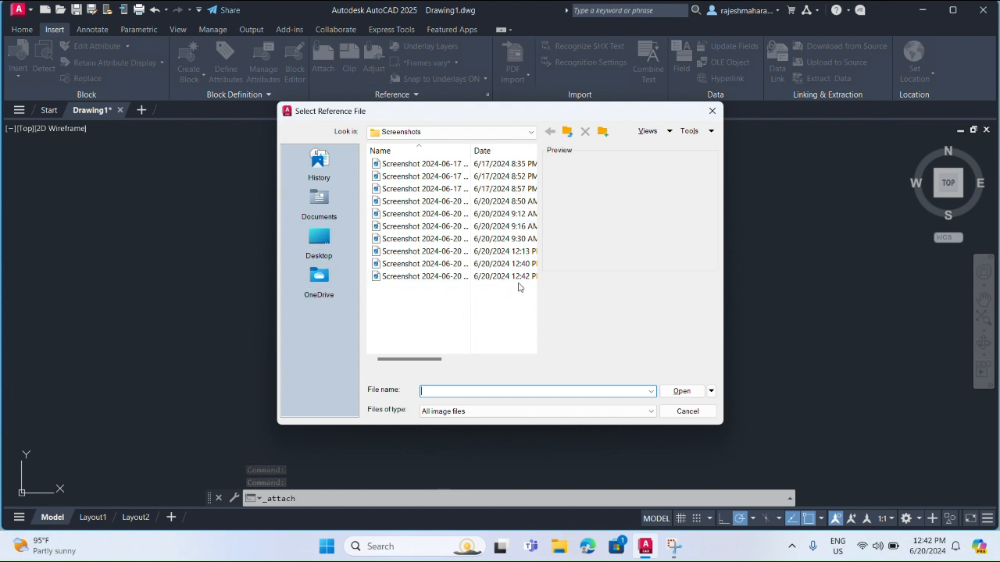
left_click(485, 275)
left_click(665, 395)
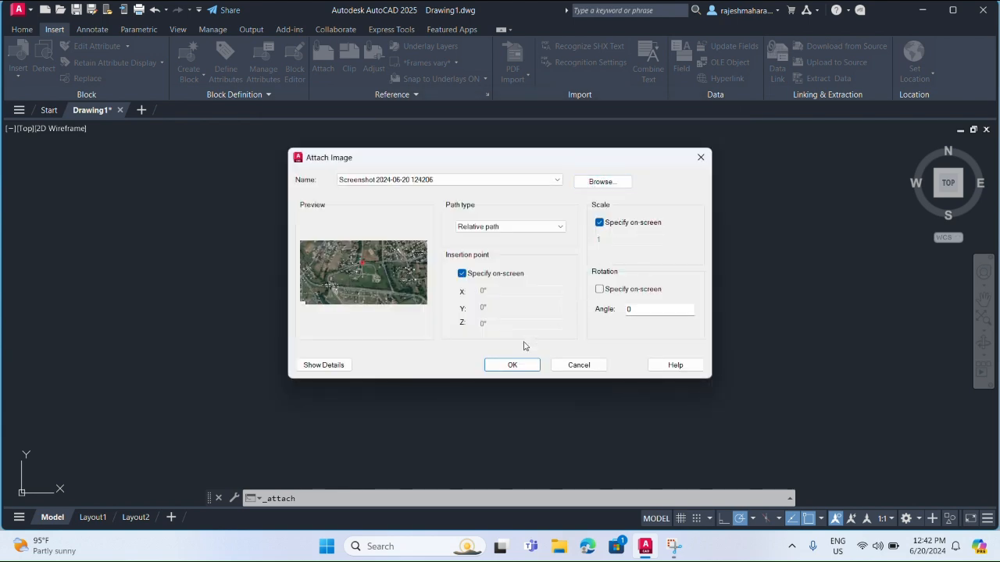
left_click(517, 365)
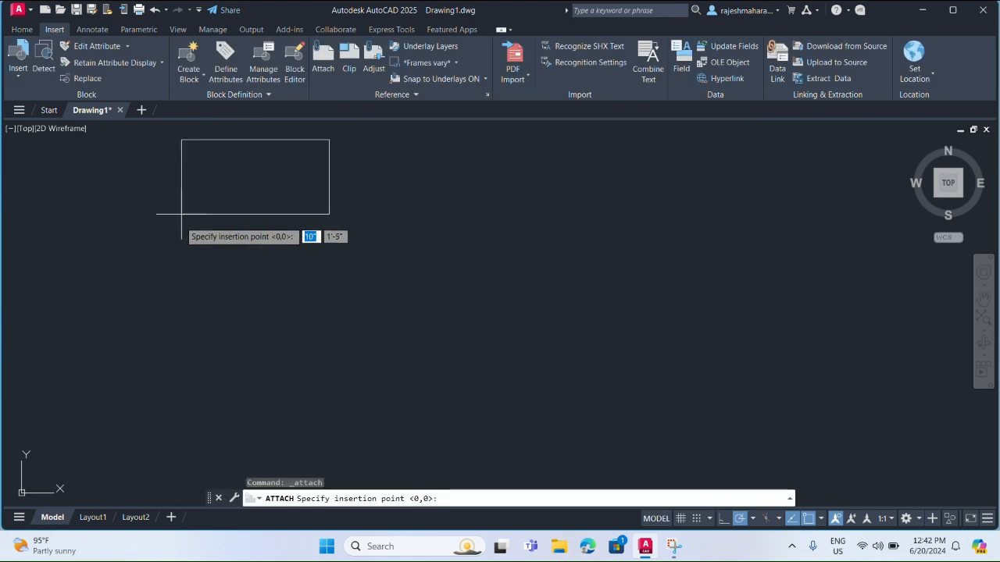
left_click(180, 316)
key("Return")
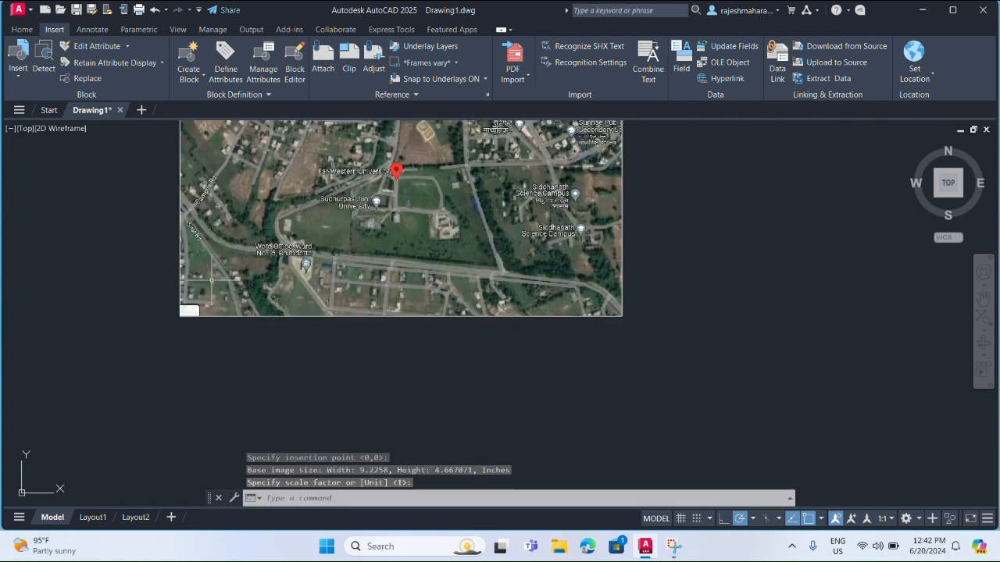
Trace a polyline down the road north of the Far-Western University marker to the junction, continuing southwest along the diagonal road
scroll(357, 313, "down", 2)
scroll(357, 312, "up", 2)
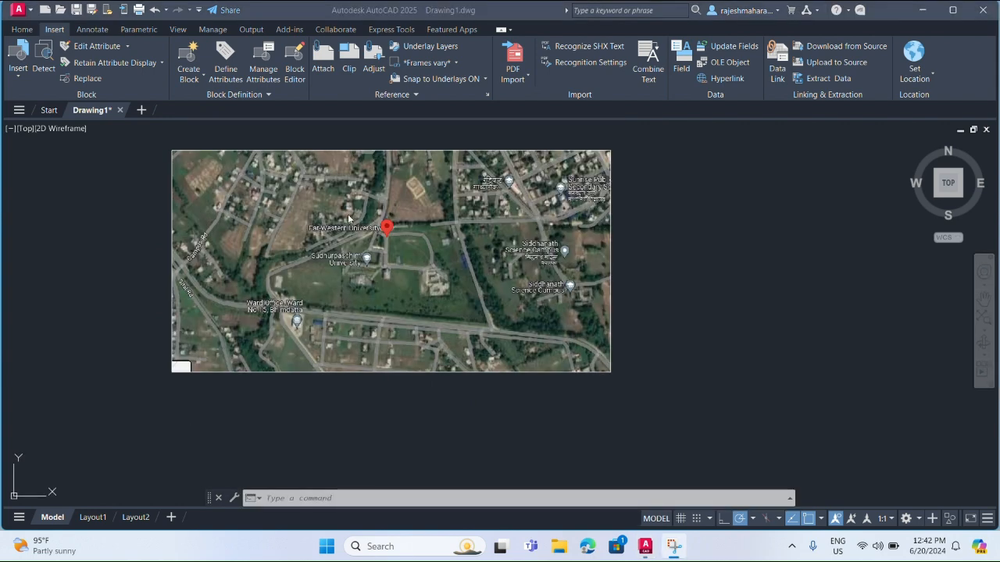
scroll(349, 218, "up", 4)
scroll(407, 157, "down", 2)
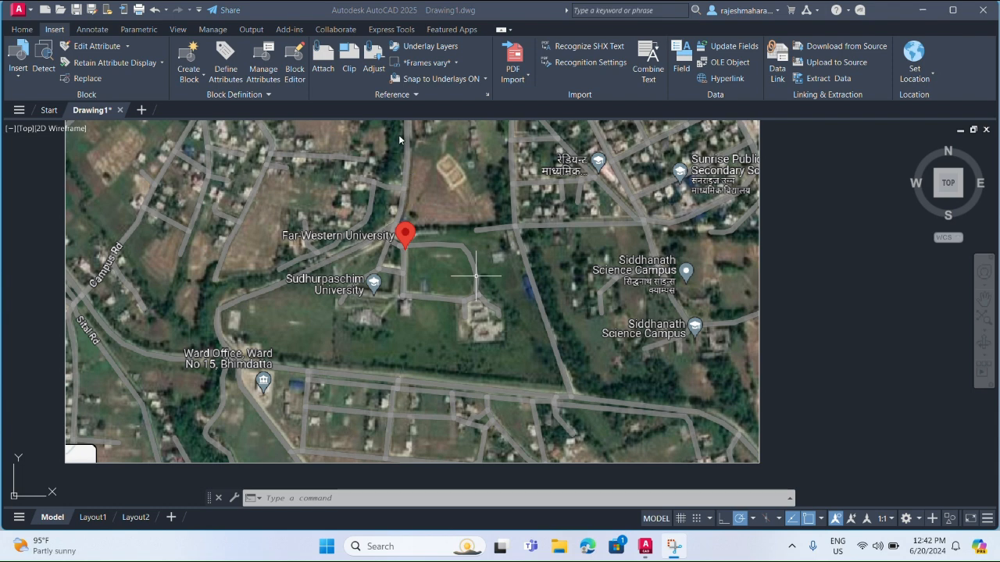
left_click(22, 29)
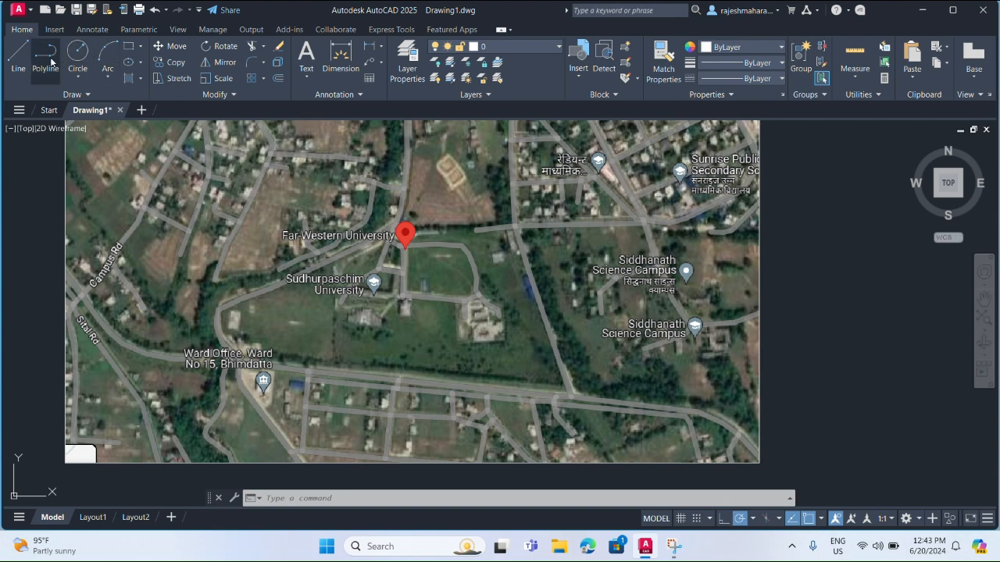
left_click(48, 55)
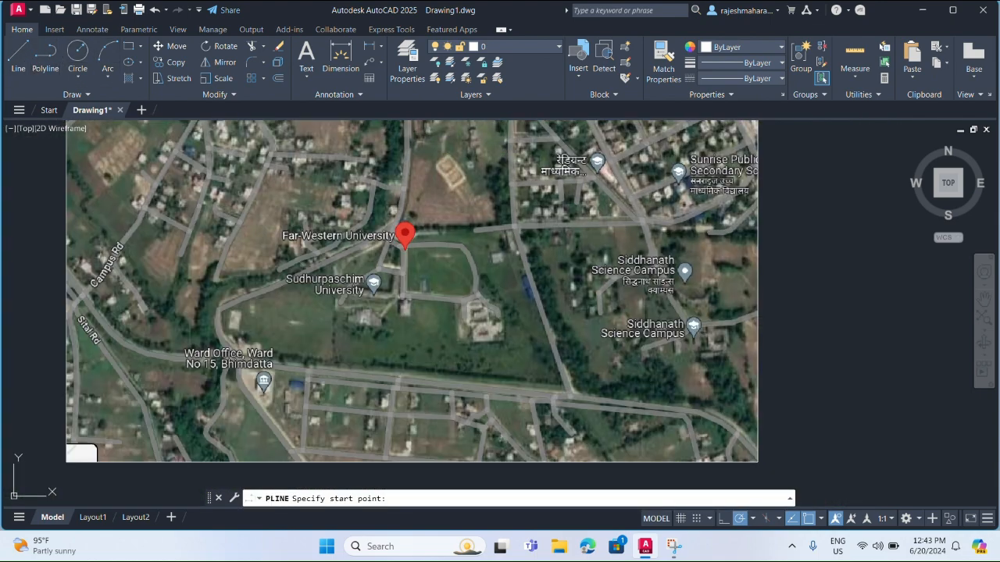
left_click(407, 133)
scroll(406, 179, "down", 2)
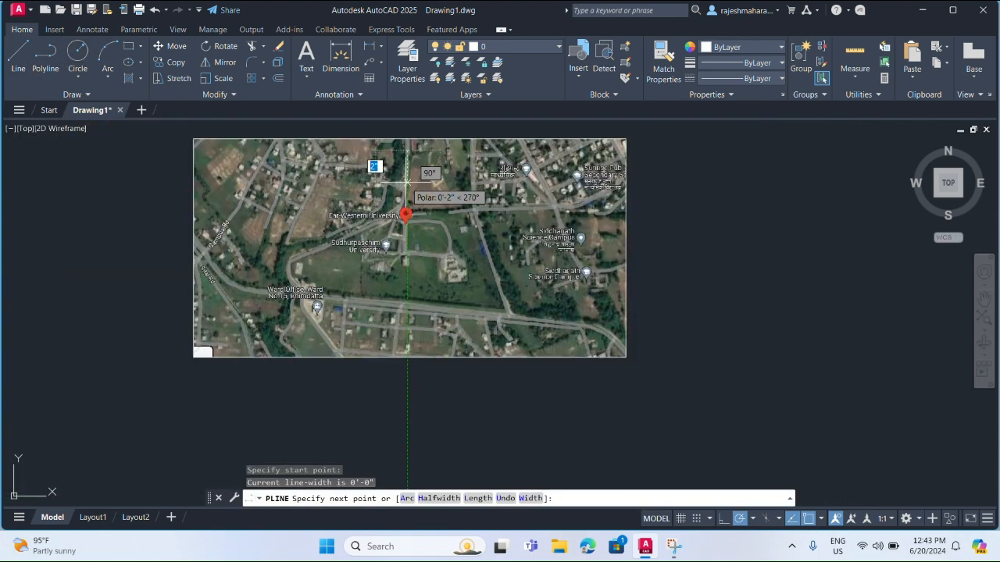
scroll(405, 181, "up", 4)
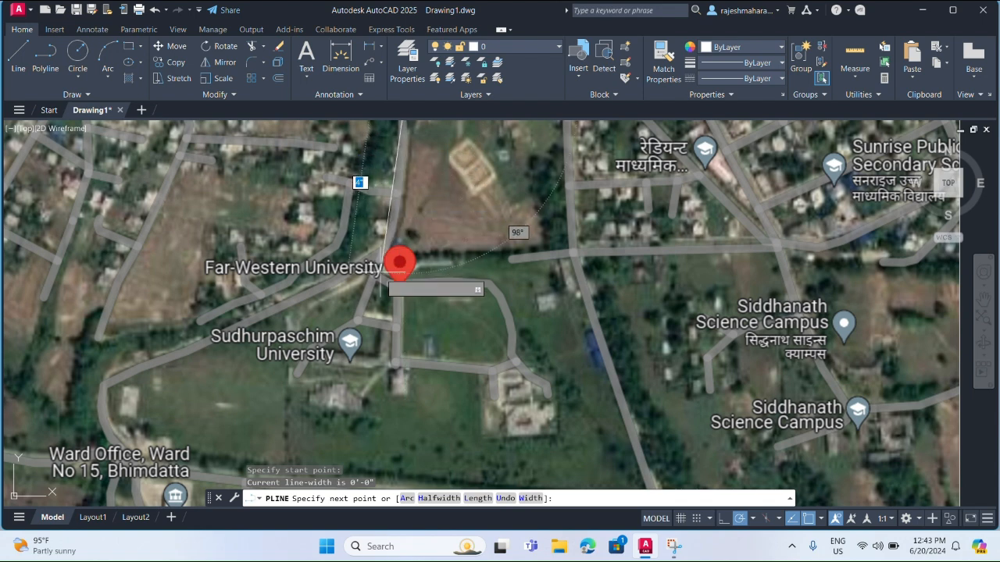
left_click(390, 237)
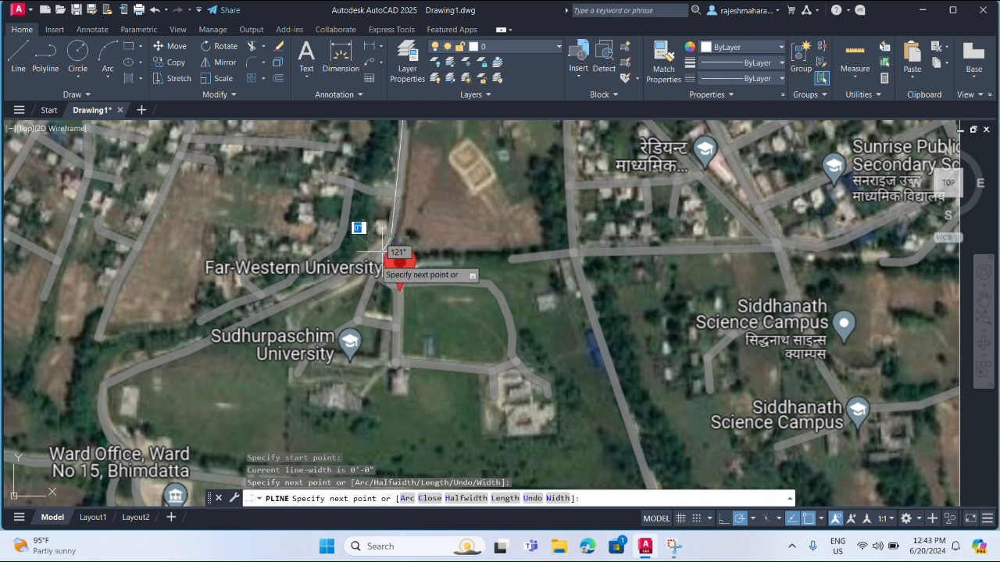
left_click(131, 371)
key("Escape")
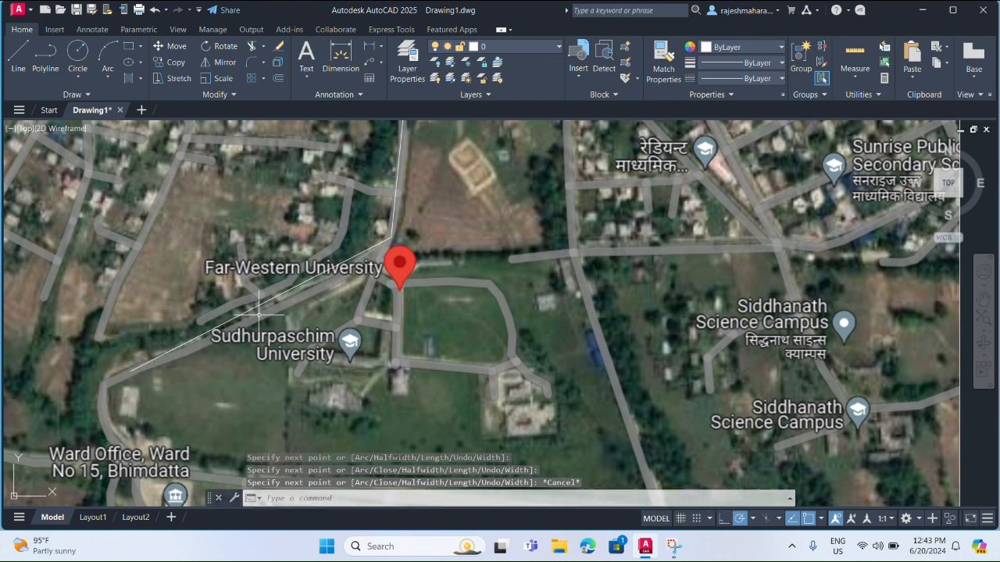
Trace a polyline from the junction vertex near the Far-Western University marker southwest down the short lane toward Sudhurpaschim University
key("Return")
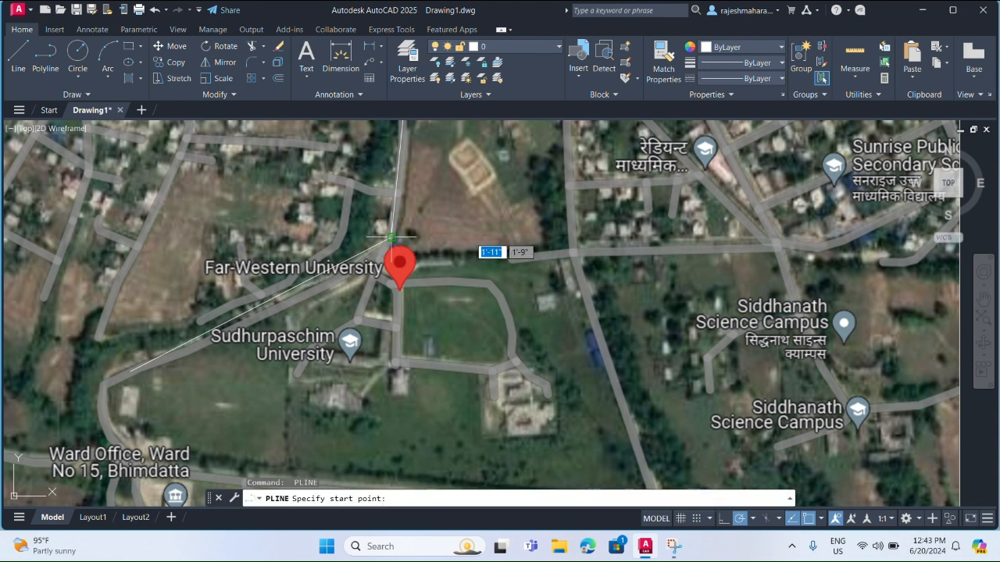
left_click(392, 237)
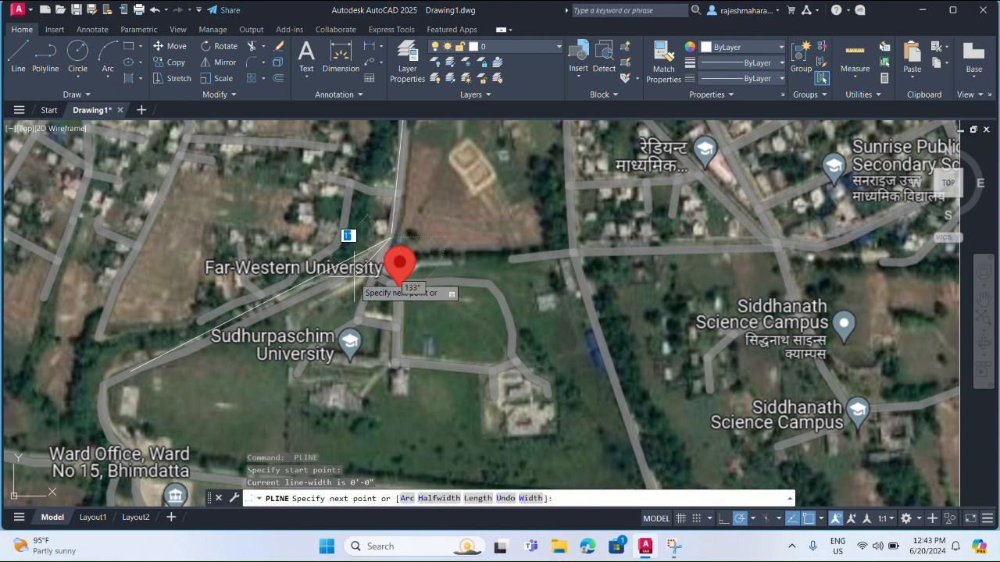
left_click(358, 316)
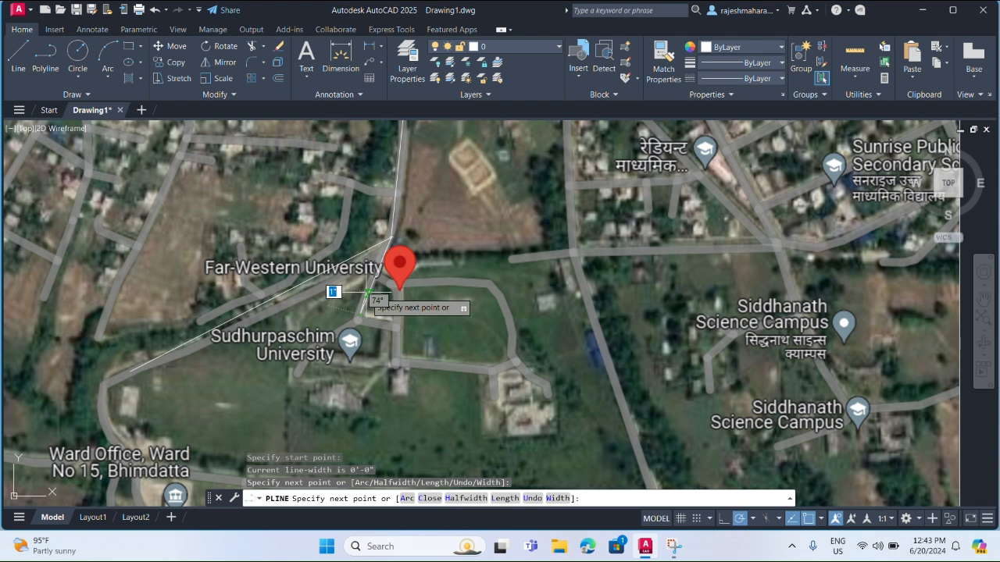
key("Escape")
Trace a polyline from the lane near the Far-Western University marker to the marker's tip and south down the vertical road
key("Return")
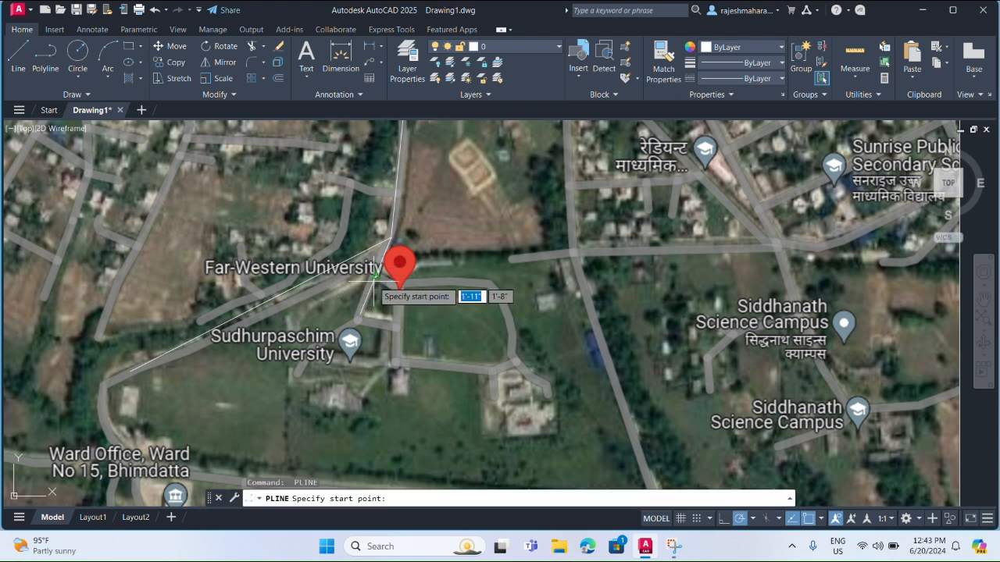
left_click(375, 276)
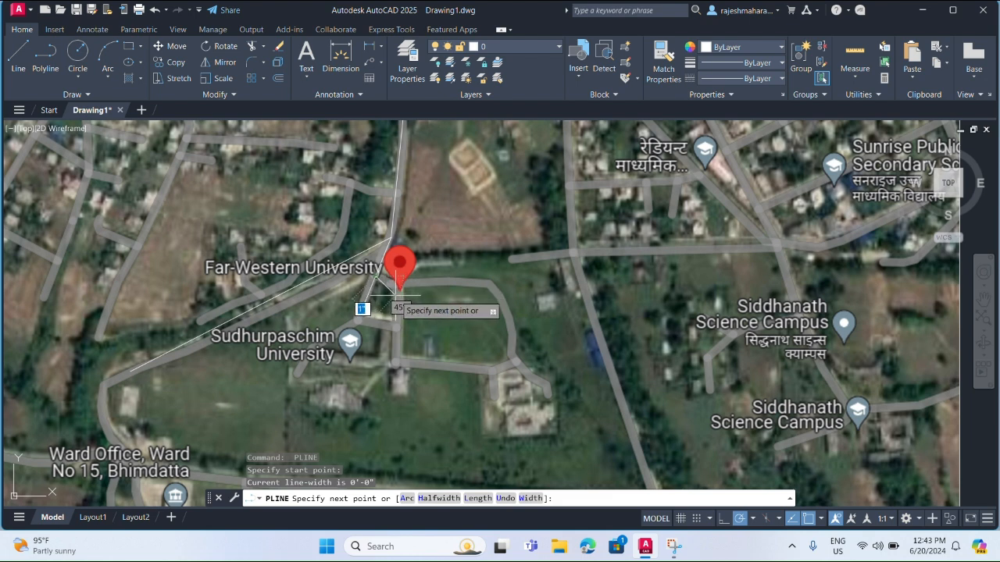
left_click(393, 283)
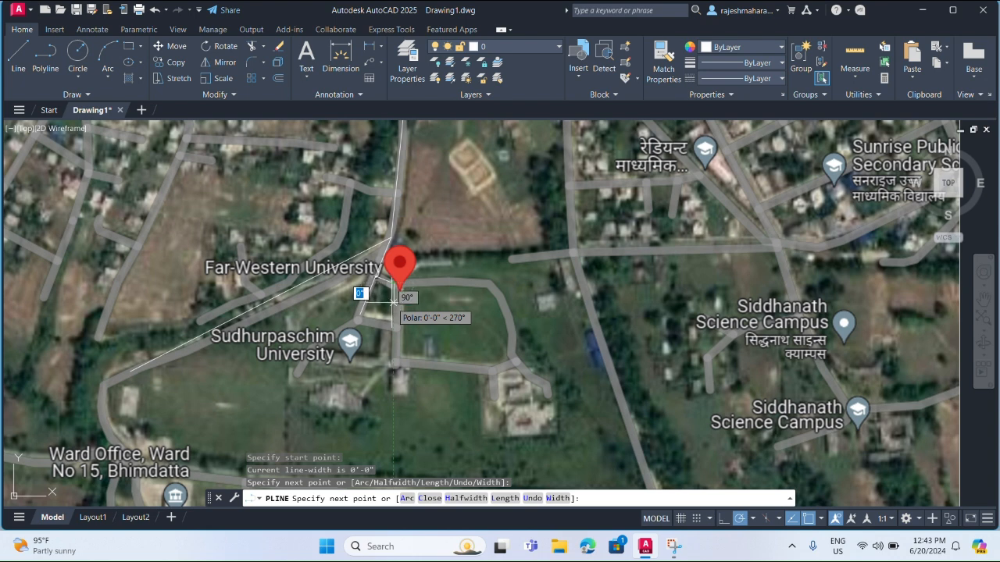
left_click(393, 343)
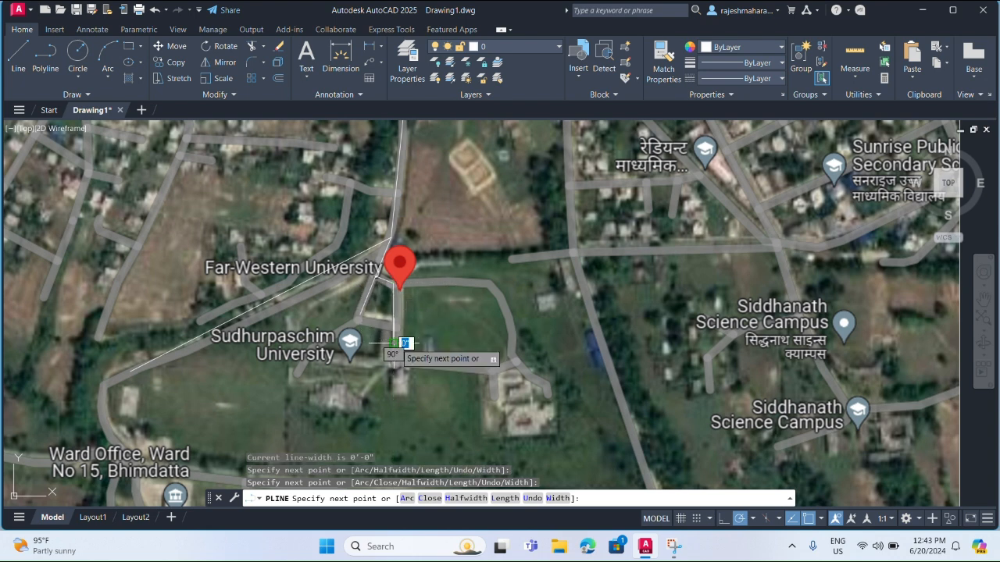
key("Escape")
Trace a polyline from the marker's tip east along the road to the start of its bend
key("Return")
left_click(398, 284)
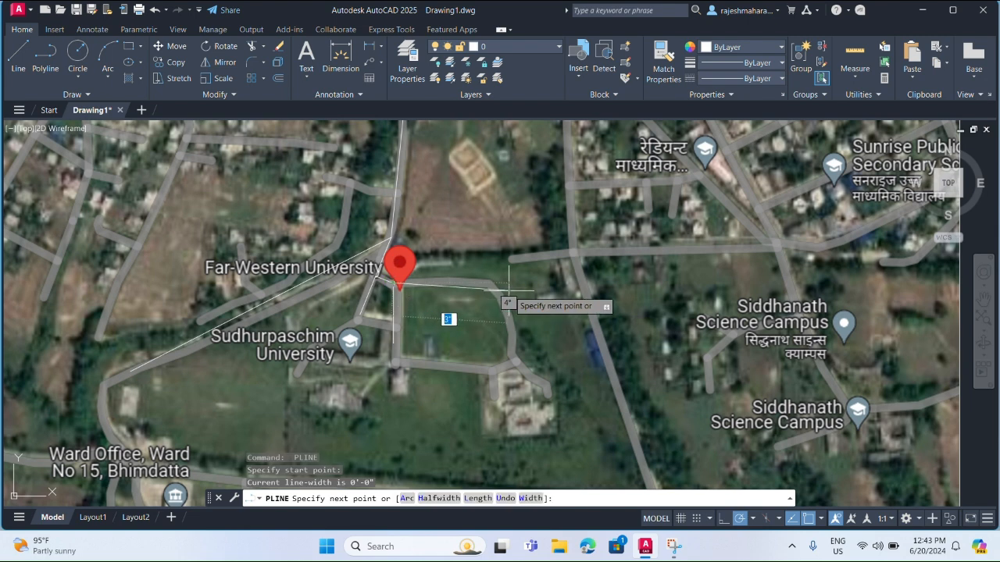
left_click(489, 283)
key("Escape")
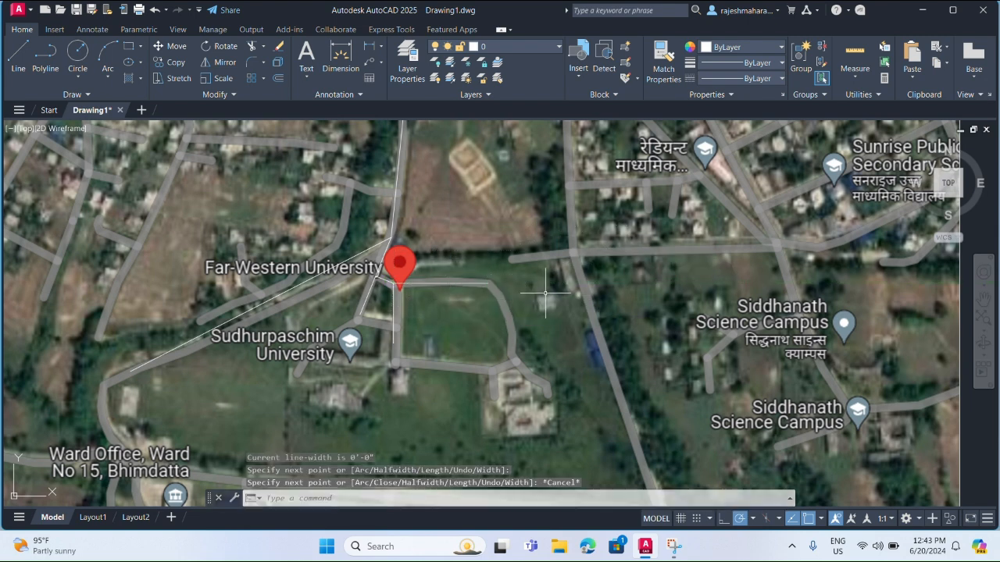
scroll(520, 368, "down", 2)
scroll(519, 362, "up", 2)
scroll(500, 321, "down", 2)
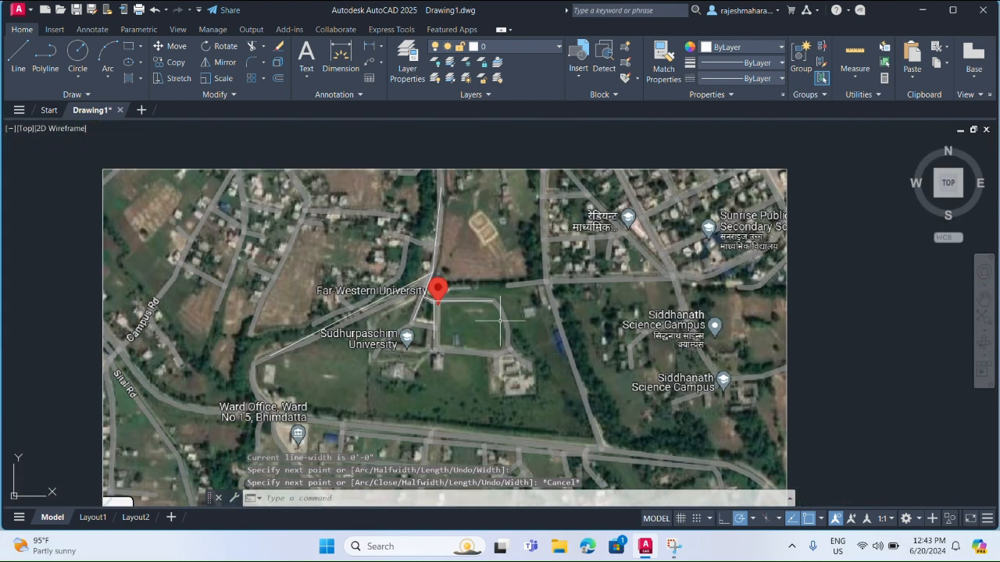
scroll(471, 283, "up", 2)
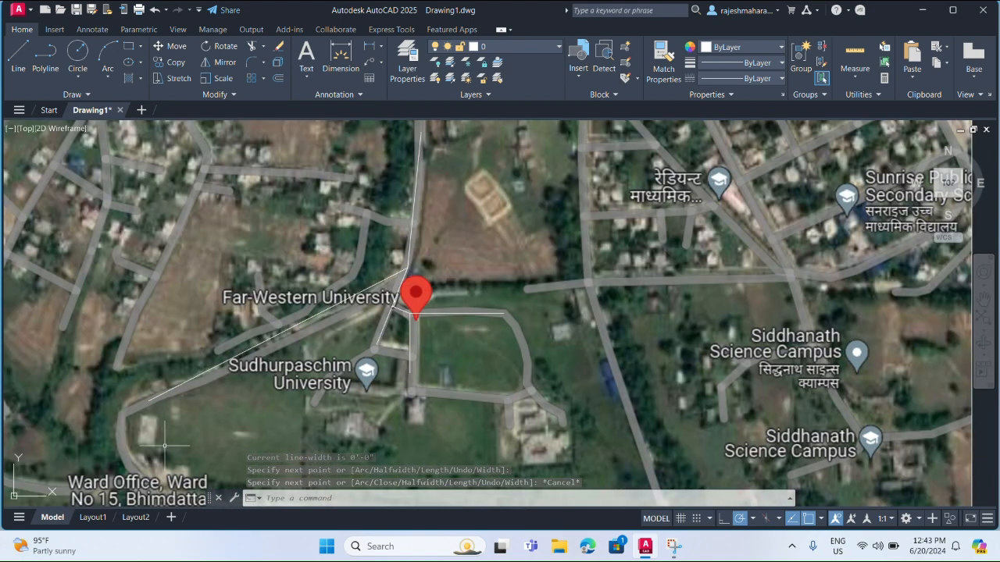
scroll(428, 354, "down", 2)
scroll(433, 352, "up", 2)
Copy the four traced road polylines to the empty area west of the map image, using the north road's upper endpoint as base point
scroll(442, 352, "down", 2)
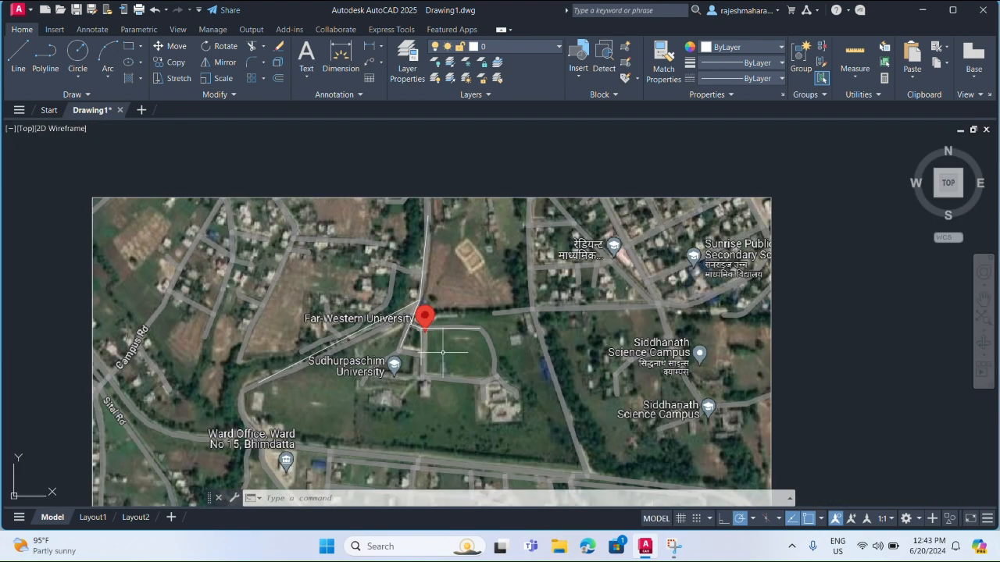
left_click(460, 239)
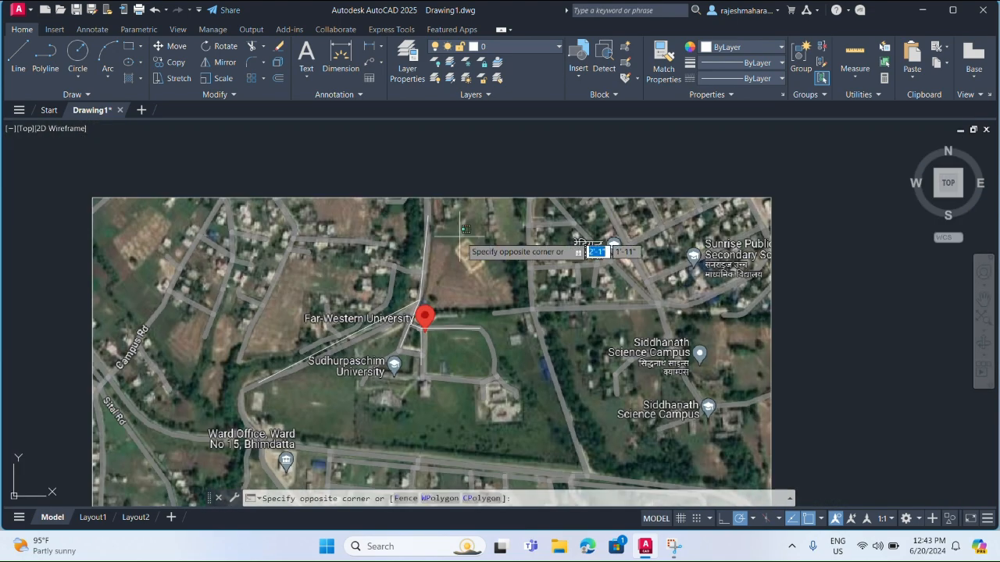
left_click(258, 384)
type("o")
key("Return")
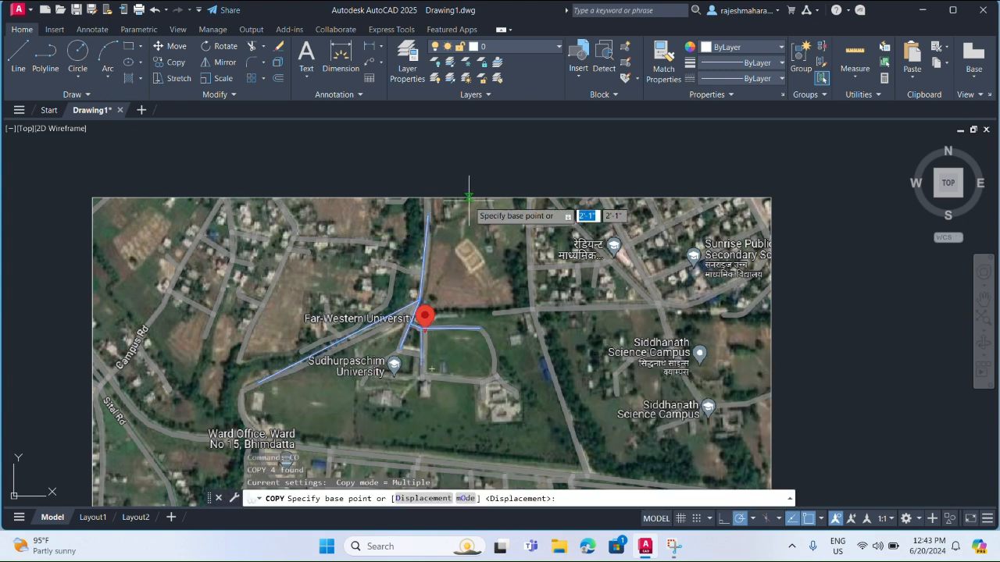
left_click(428, 215)
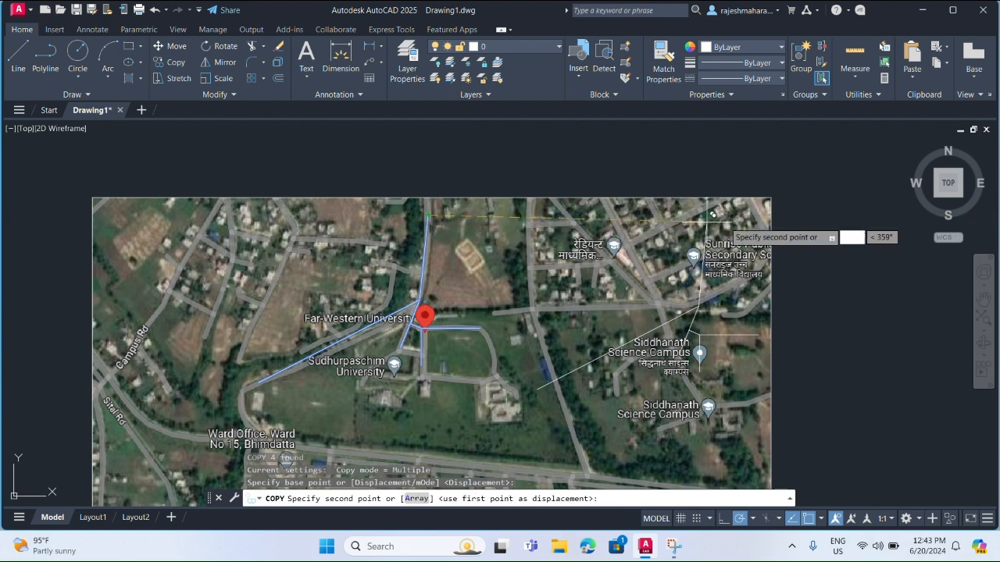
scroll(860, 227, "down", 2)
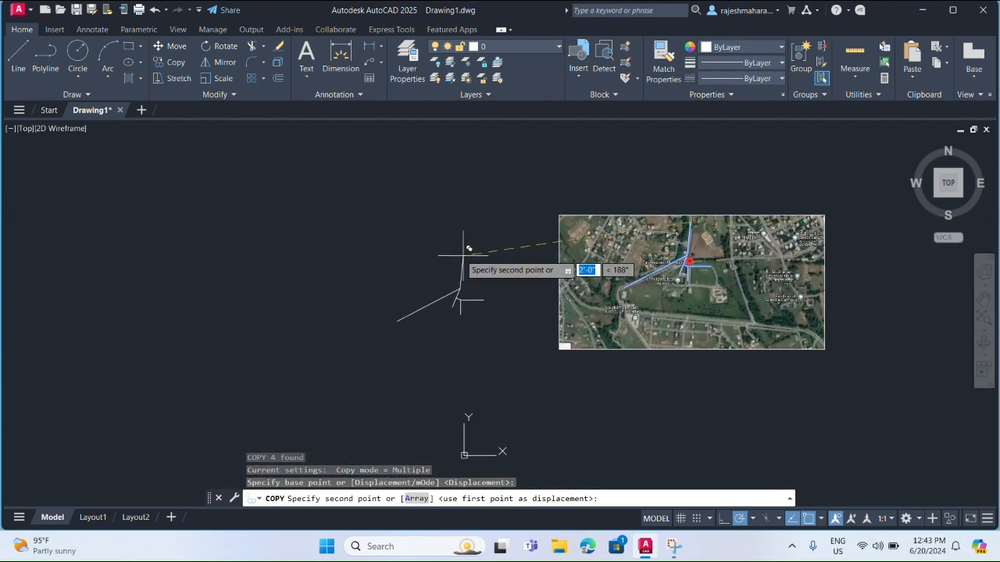
left_click(433, 252)
key("Escape")
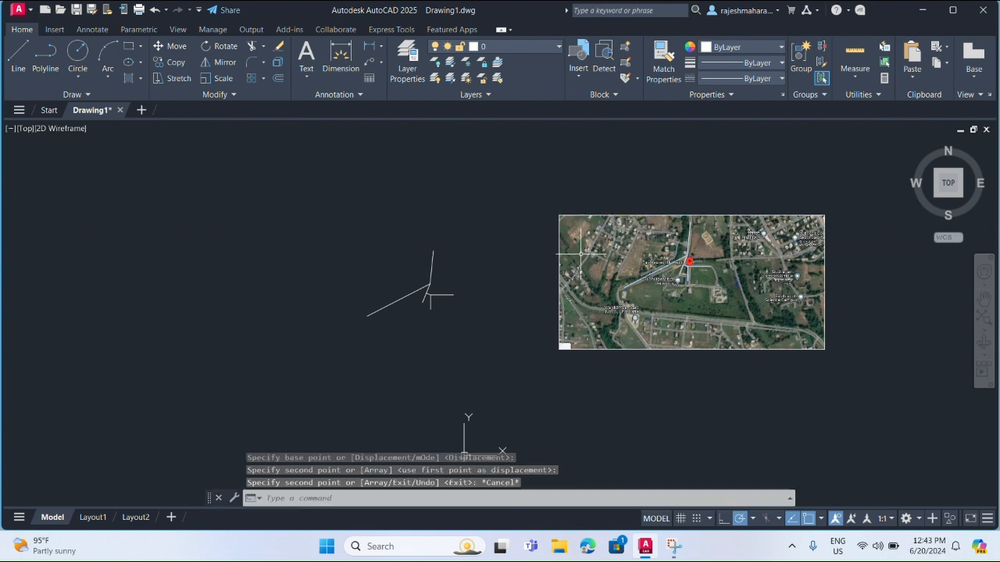
Offset the copied main road polyline 1" to its northwest side
scroll(658, 296, "up", 2)
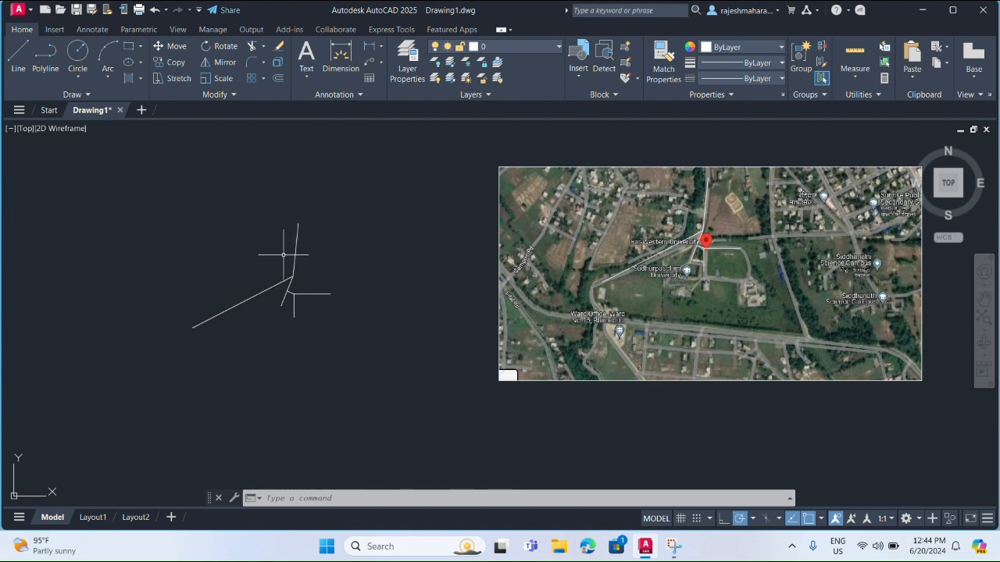
type("o")
key("Return")
type("1")
key("Return")
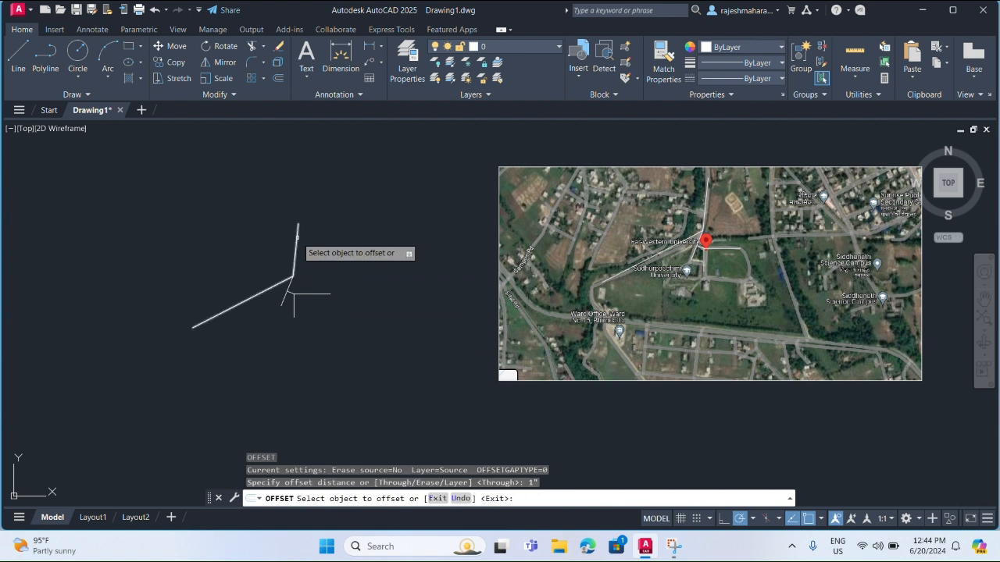
left_click(298, 237)
left_click(275, 234)
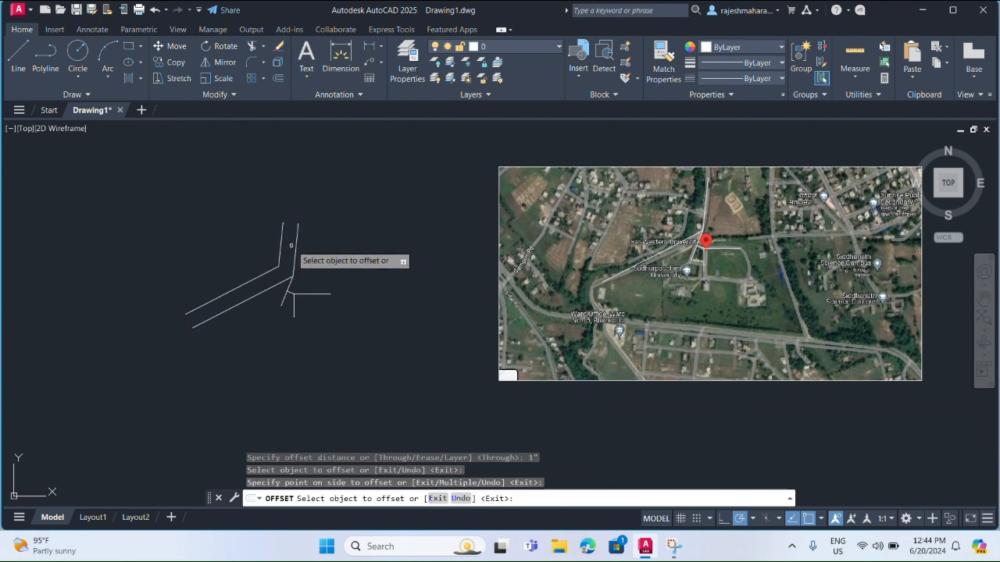
Offset the original copied main road polyline by the same 1" to its southeast side and end the offset
scroll(290, 245, "down", 3)
scroll(291, 244, "up", 7)
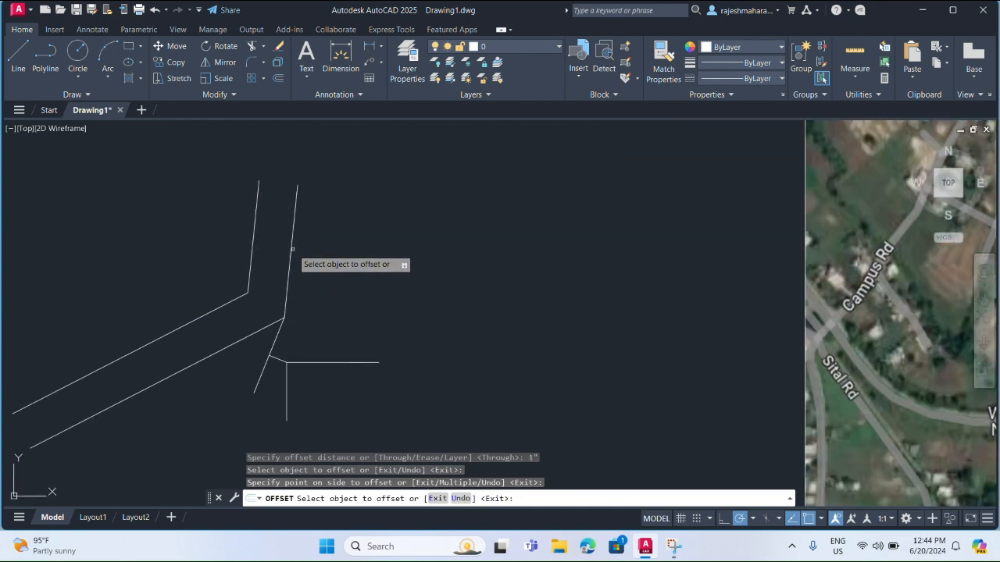
scroll(291, 254, "down", 2)
scroll(291, 254, "up", 2)
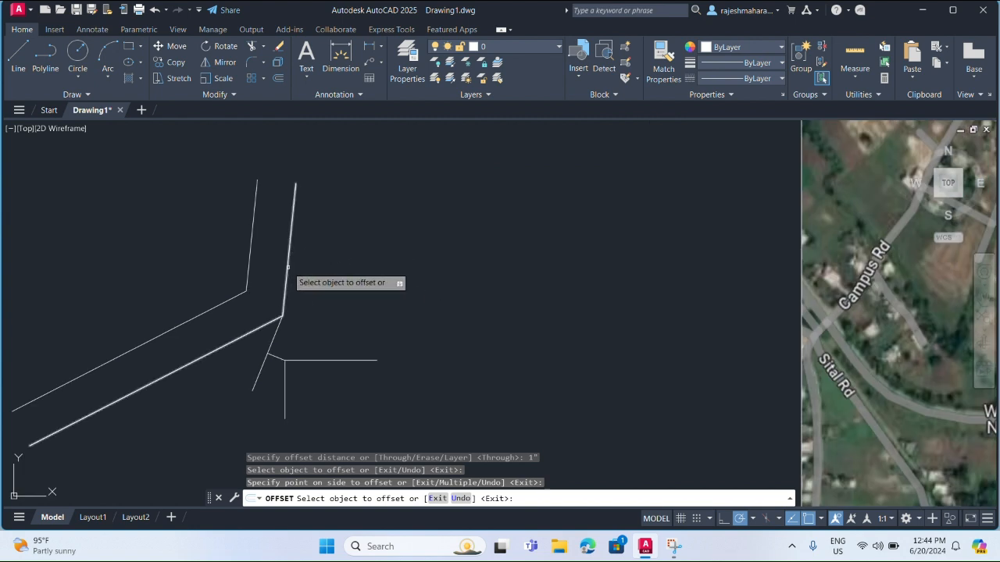
left_click(286, 268)
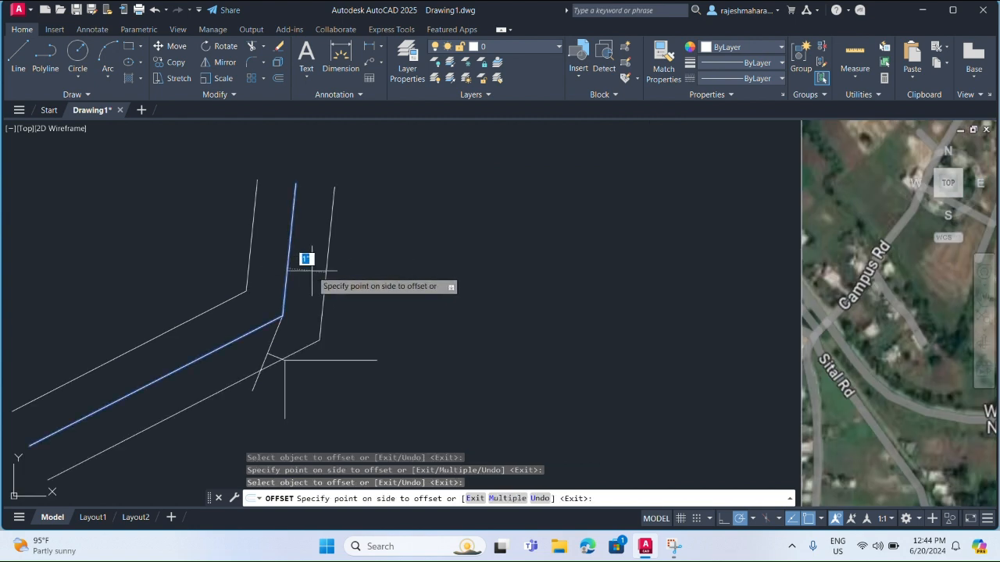
scroll(312, 270, "down", 4)
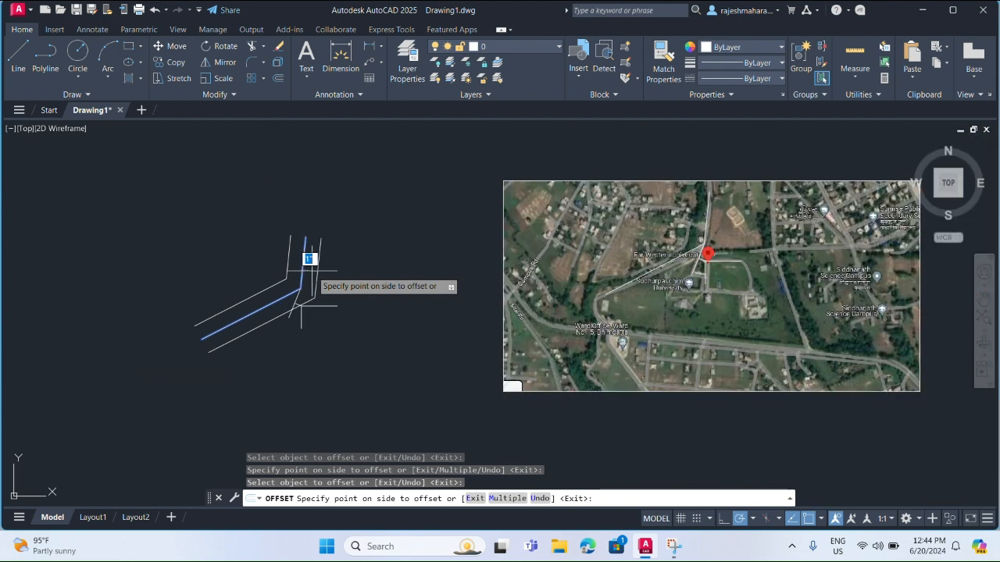
left_click(312, 271)
key("Escape")
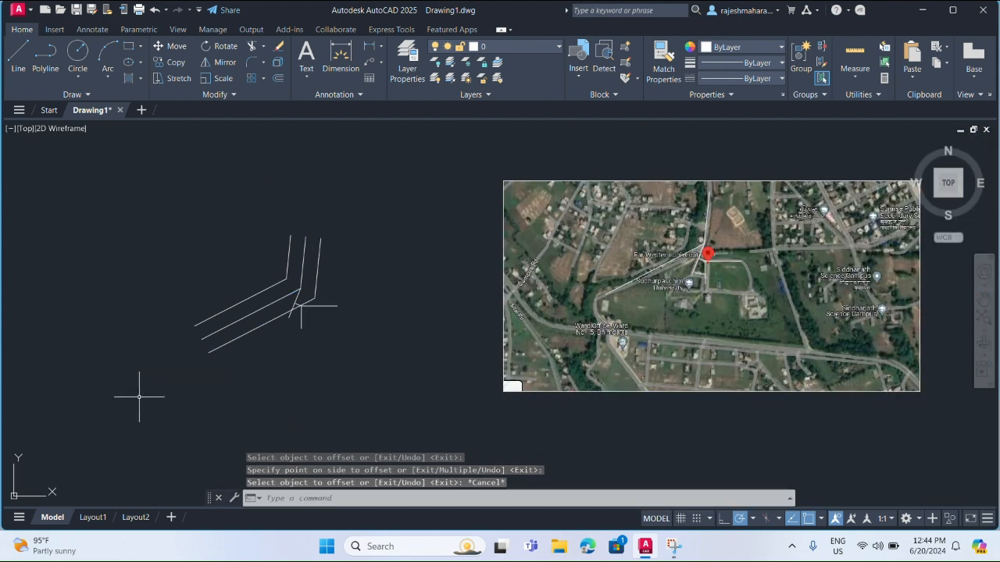
Draw a long, nearly horizontal line below the copied roads, reaching from west of them to beneath the map image
type("l")
key("Return")
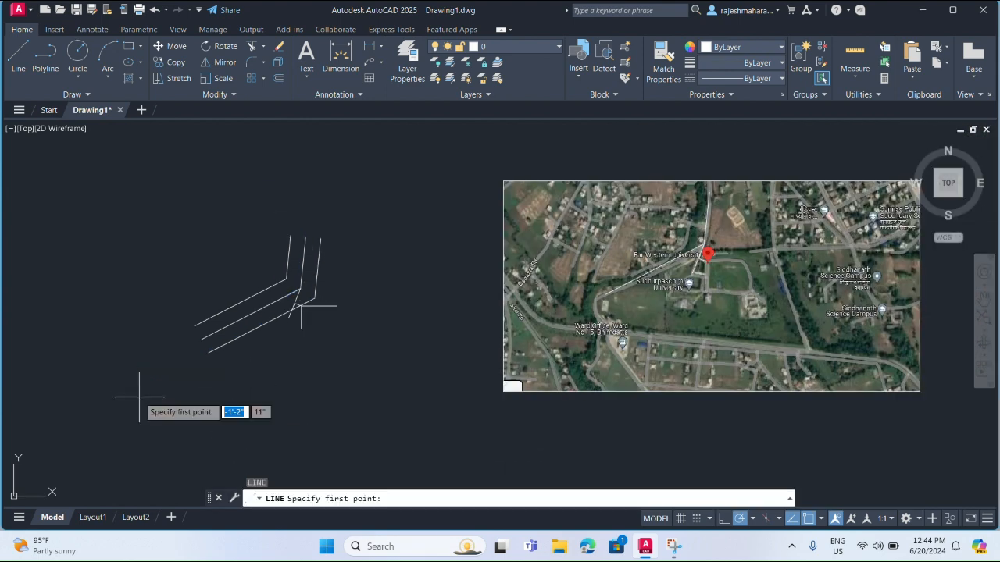
left_click(62, 411)
left_click(679, 421)
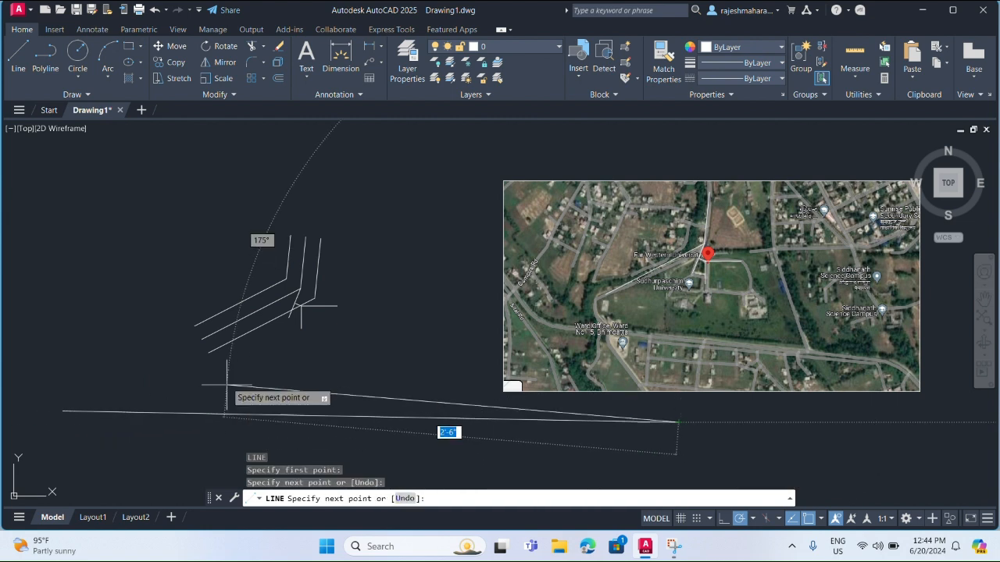
key("Escape")
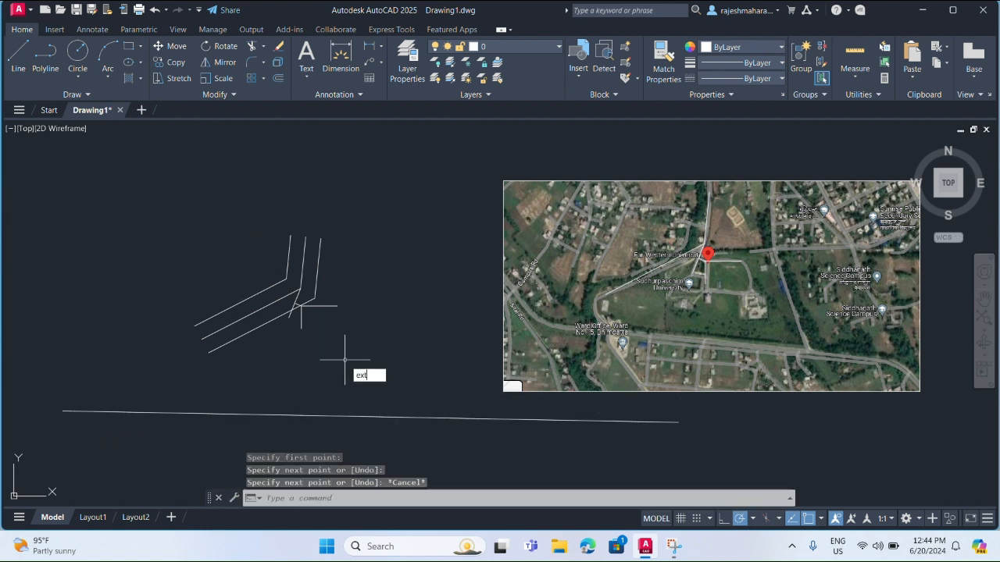
Extend the slanted lane and the vertical road down to the new line, and the horizontal road east to the image edge
type("exten")
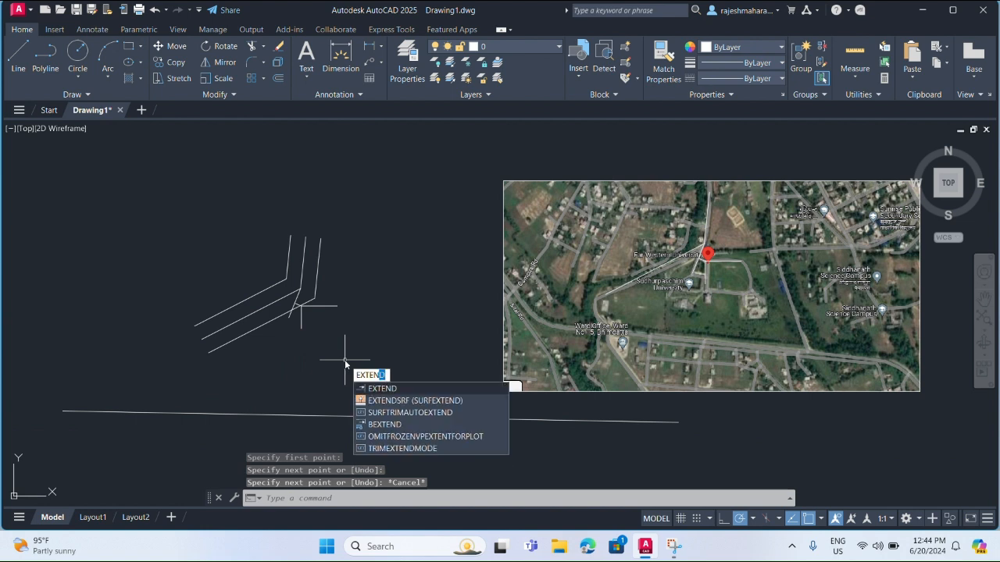
key("Return")
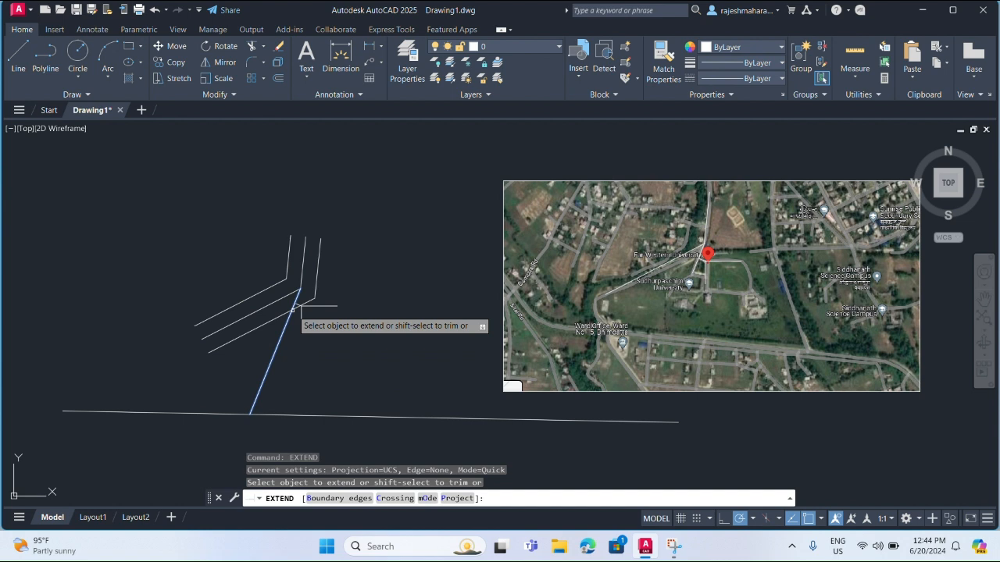
left_click(298, 312)
left_click(300, 315)
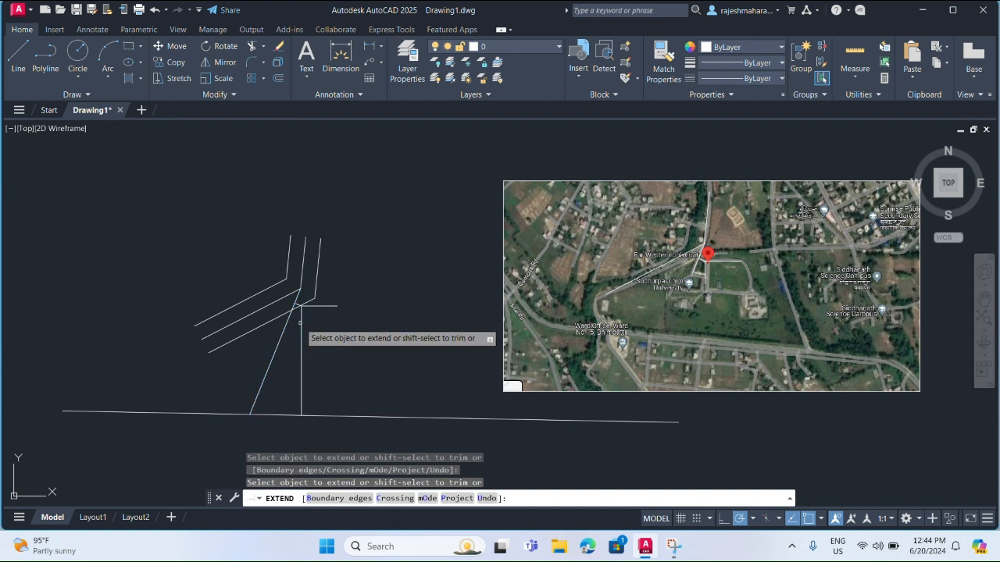
left_click(336, 308)
key("Escape")
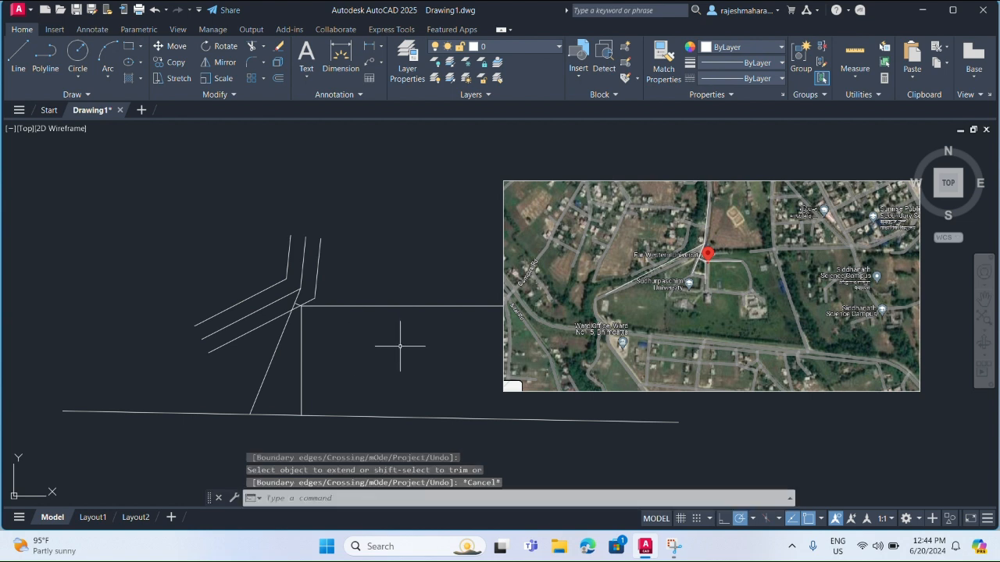
Offset the extended horizontal road line 1" both above and below
type("o")
key("Return")
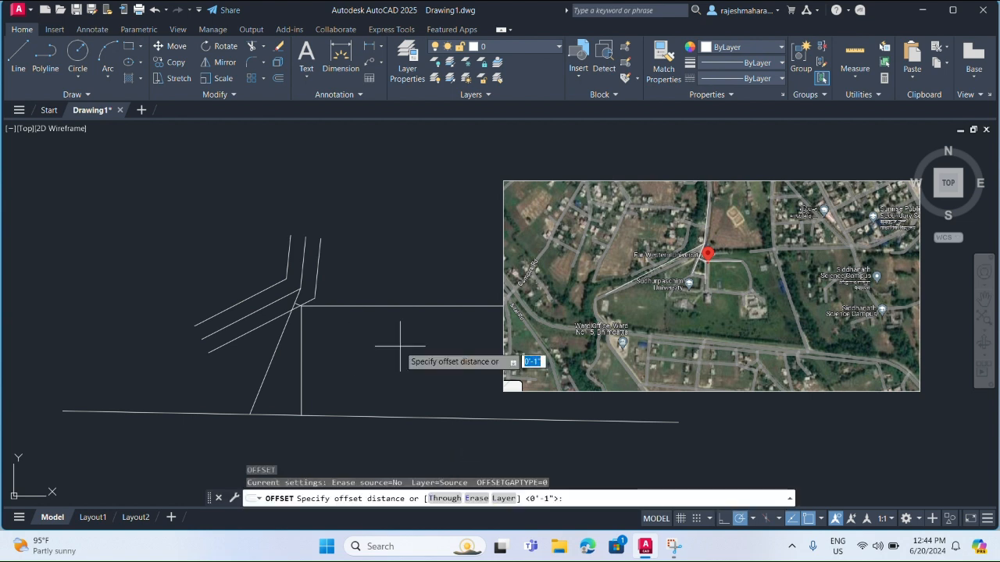
key("Return")
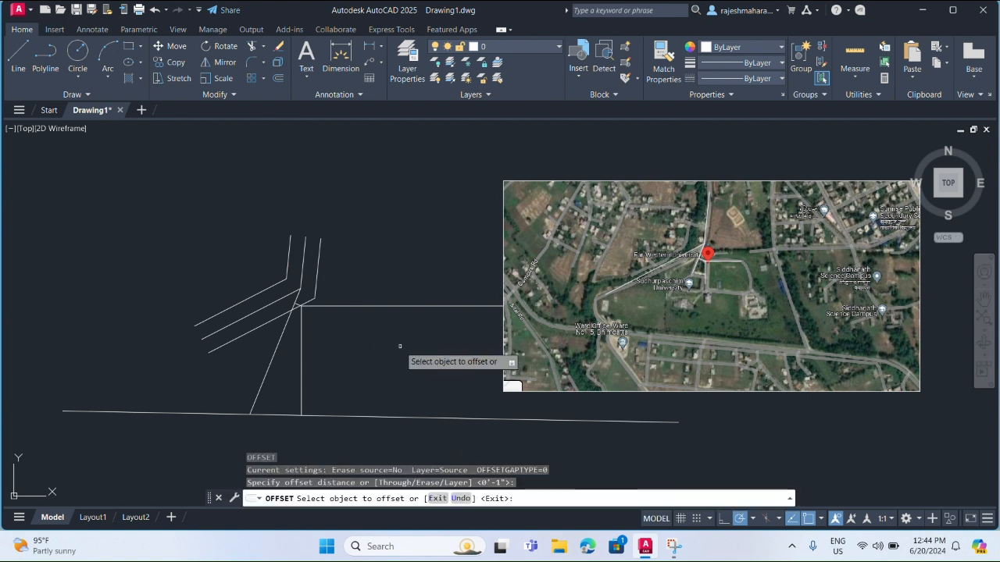
left_click(383, 307)
left_click(379, 295)
left_click(384, 307)
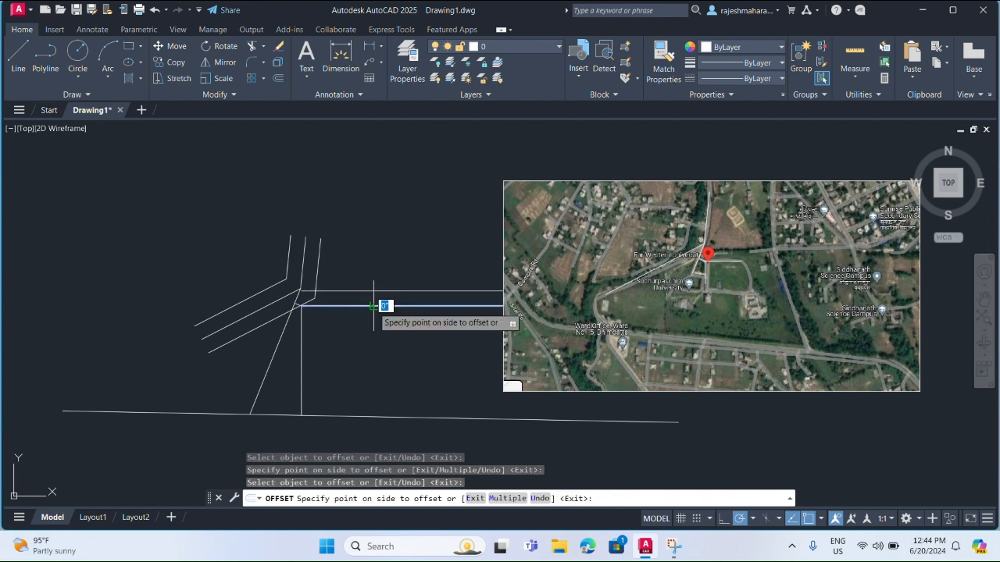
left_click(332, 319)
Offset the vertical road line 1" to both its east and west sides
left_click(301, 361)
left_click(307, 346)
left_click(302, 359)
left_click(289, 348)
Offset the slanted lane line 1" to both sides and end the offset
left_click(274, 356)
left_click(274, 360)
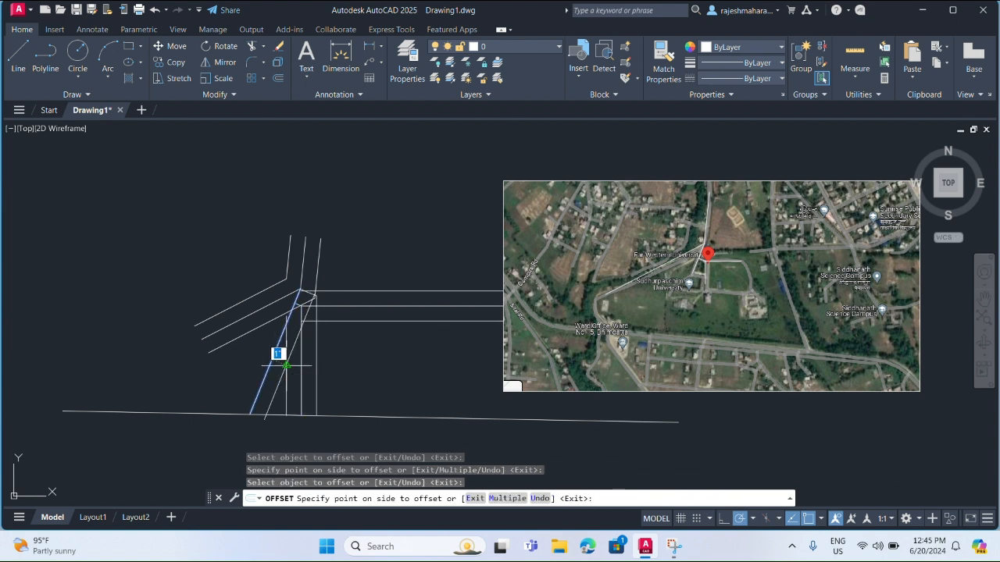
left_click(271, 364)
left_click(240, 359)
scroll(282, 365, "up", 2)
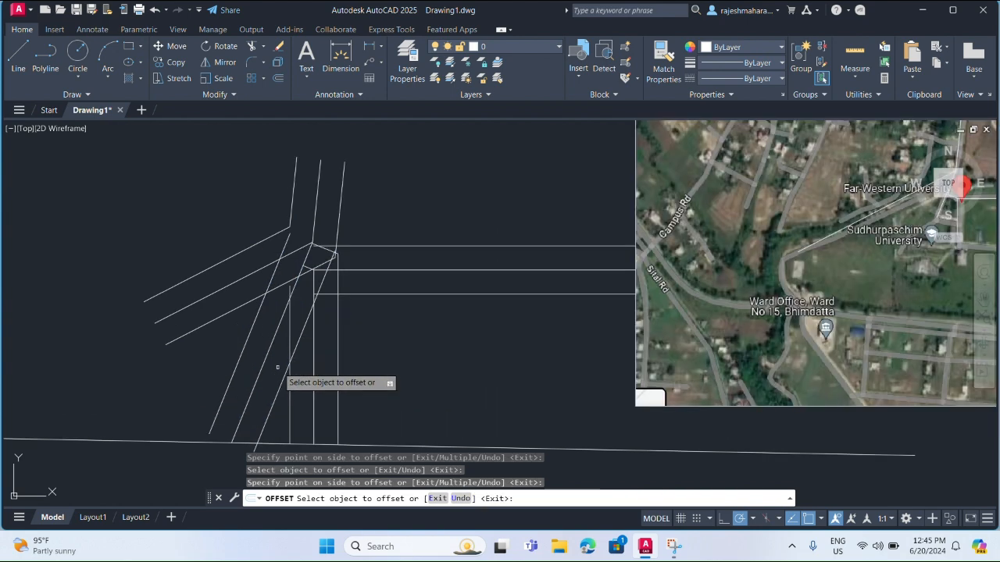
key("Escape")
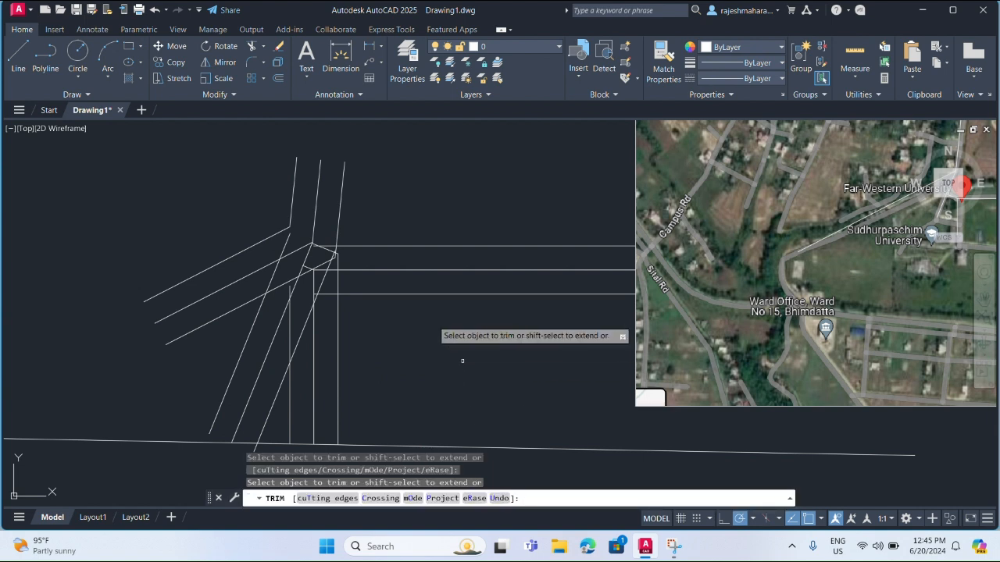
Trim away the north and west road centrelines and the overlapping line pieces on the west side of the junction
left_click(312, 194)
key("Return")
left_click(317, 247)
key("Return")
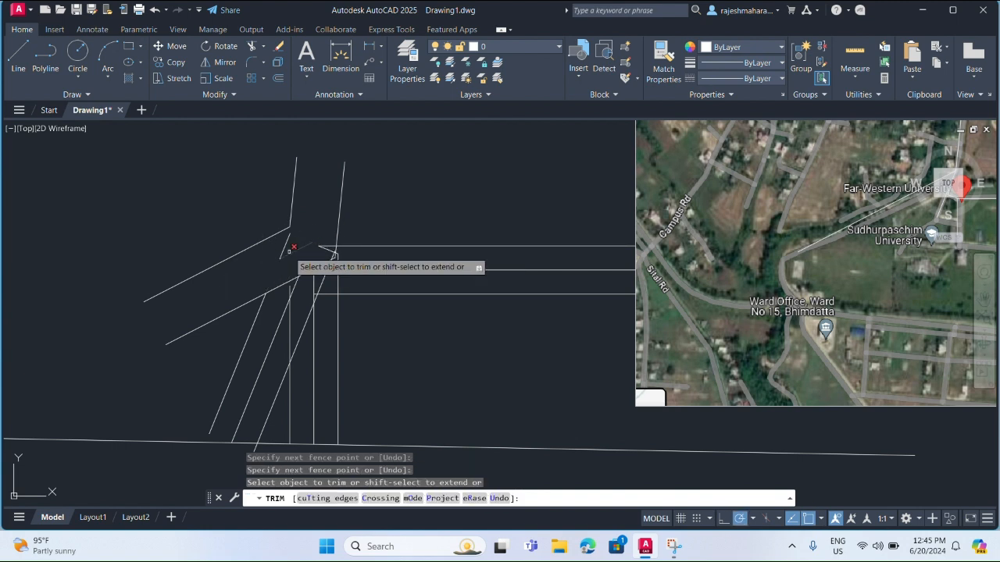
left_click(298, 268)
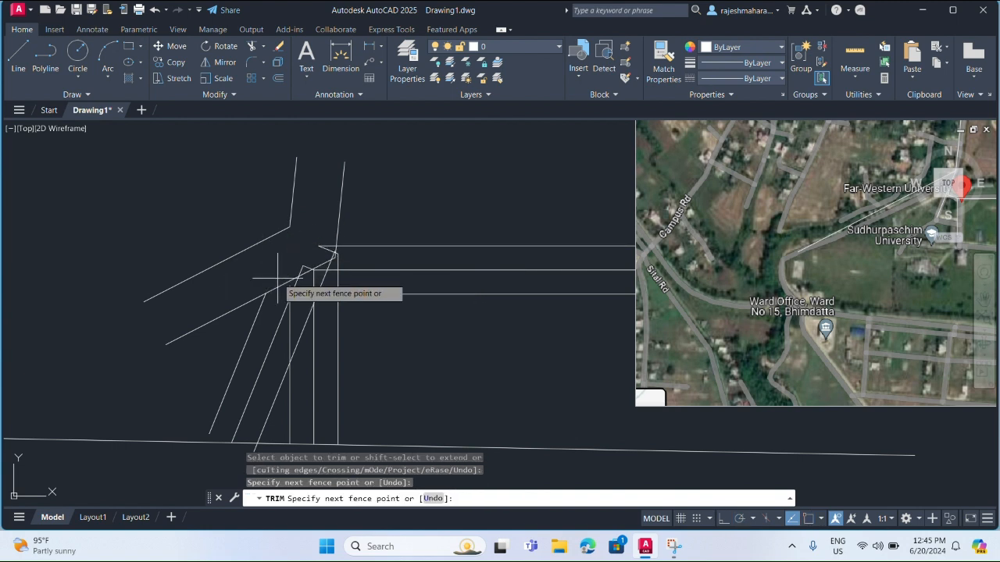
key("Return")
left_click(302, 270)
key("Return")
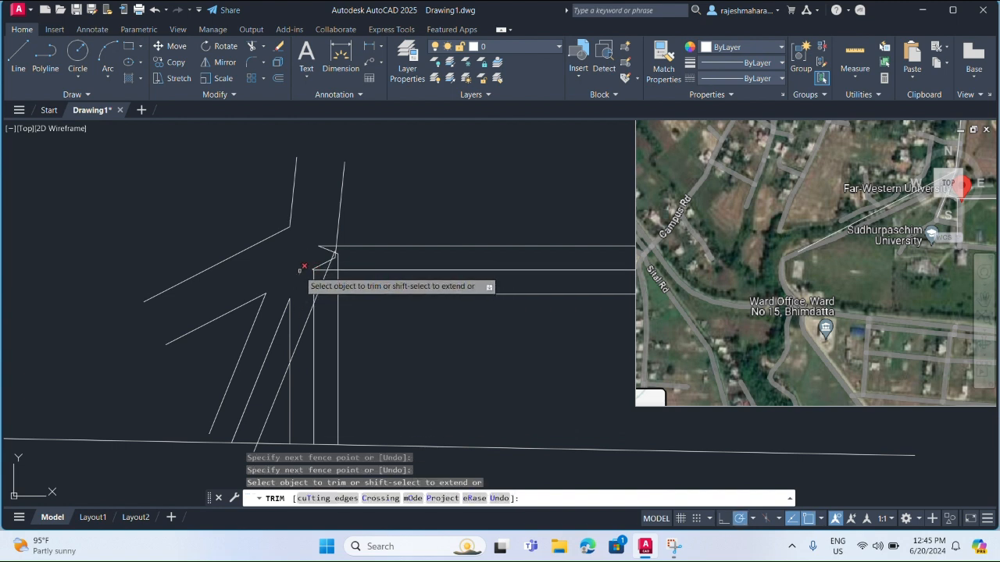
Trim away the horizontal road's centreline and the leftover line pieces inside the east side of the junction
left_click(320, 264)
left_click(336, 270)
key("Return")
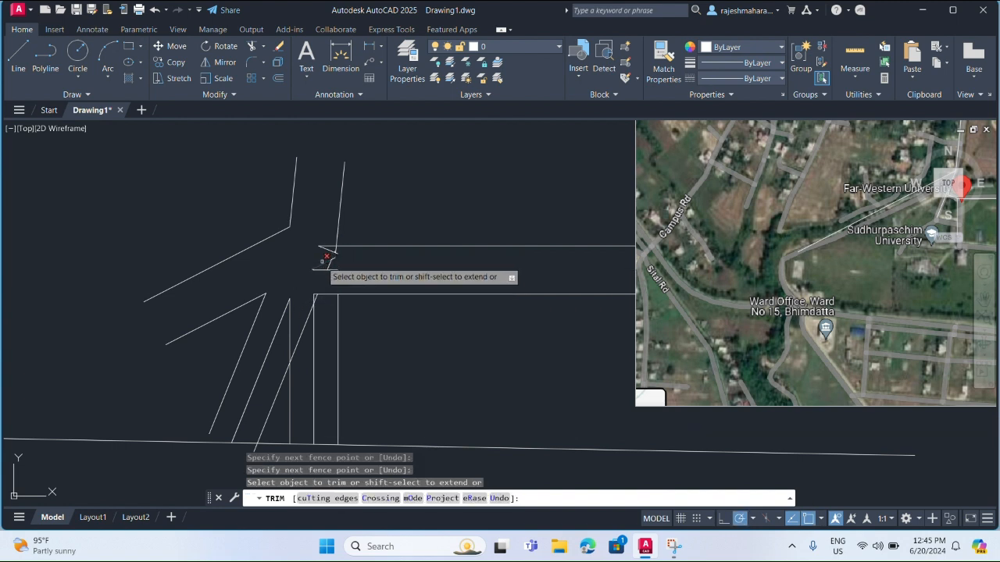
left_click(331, 253)
left_click(331, 253)
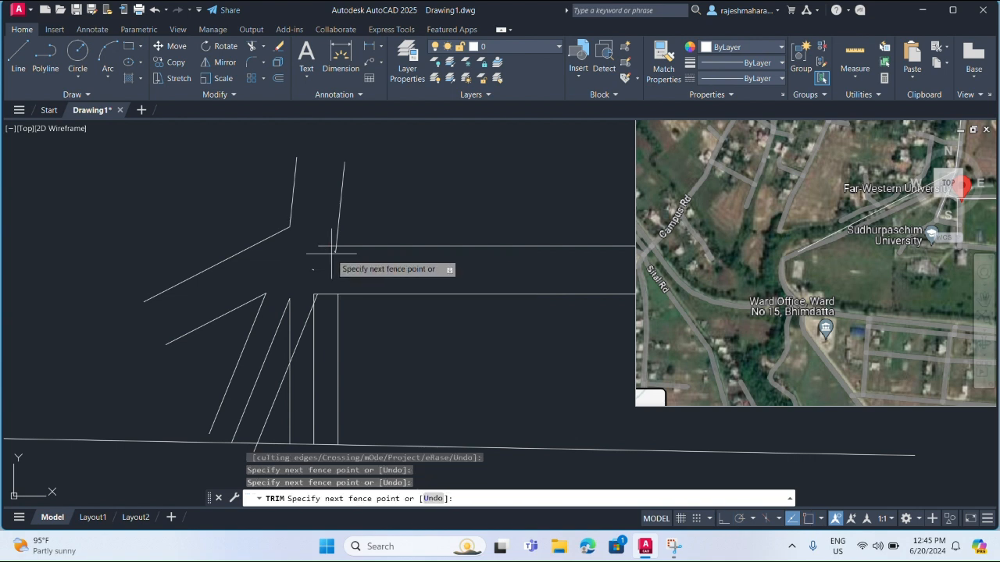
scroll(334, 250, "up", 4)
left_click(335, 248)
key("Return")
left_click(335, 247)
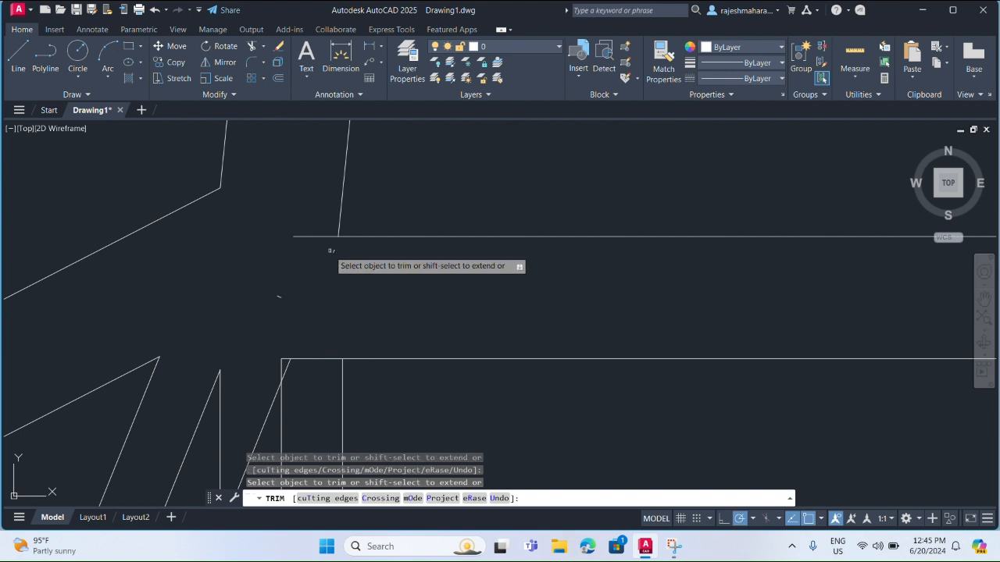
Trim away the vertical road and slanted lane centrelines, the slanted lane's overlap across the vertical road, and the remaining stubs
scroll(285, 288, "down", 4)
left_click(266, 324)
key("Return")
left_click(269, 323)
left_click(278, 338)
key("Return")
left_click(294, 325)
scroll(288, 315, "up", 8)
key("Return")
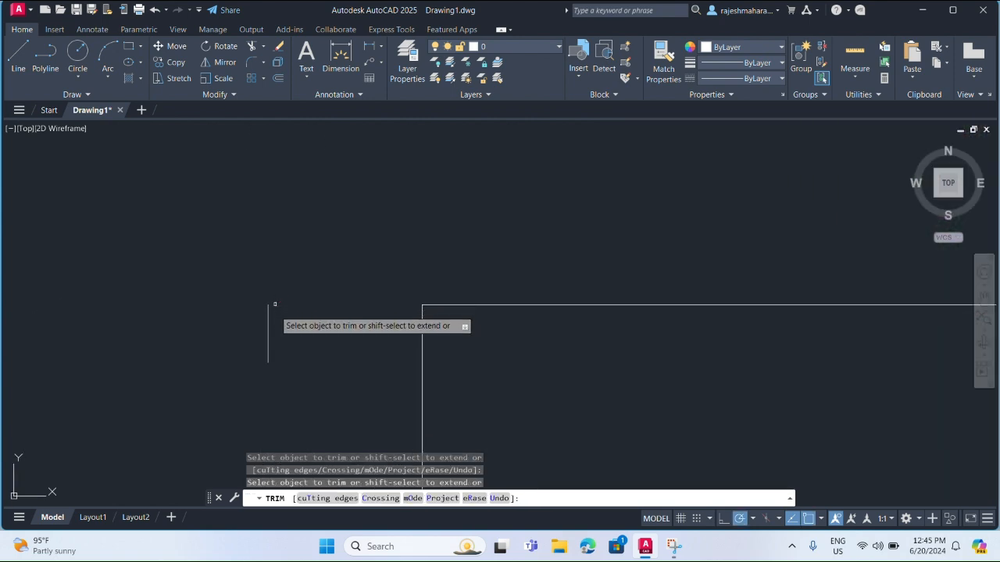
left_click(254, 324)
key("Return")
scroll(273, 320, "down", 4)
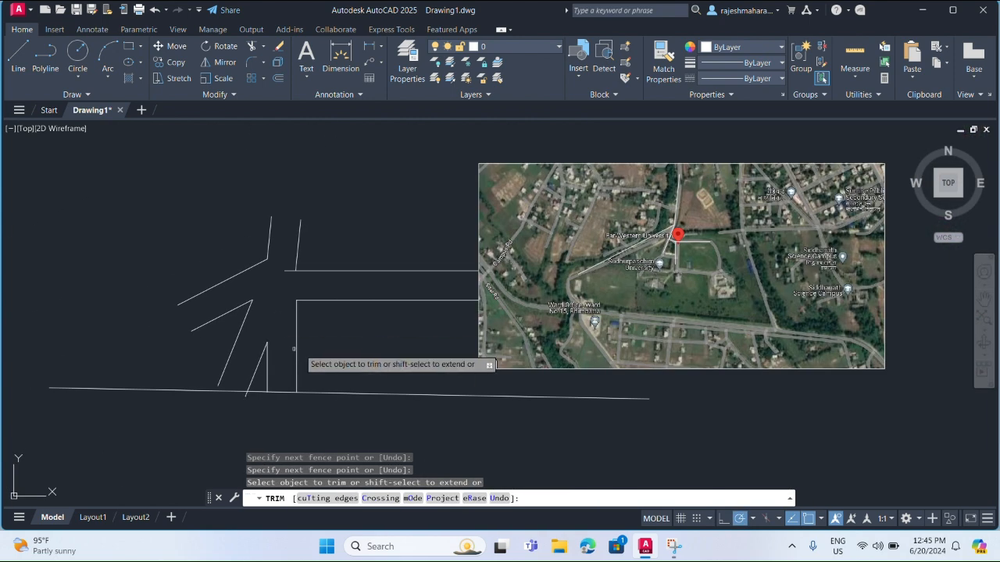
Examine the roads around the university marker on the satellite image and compare them with the trimmed junction
scroll(642, 250, "up", 5)
scroll(641, 252, "up", 6)
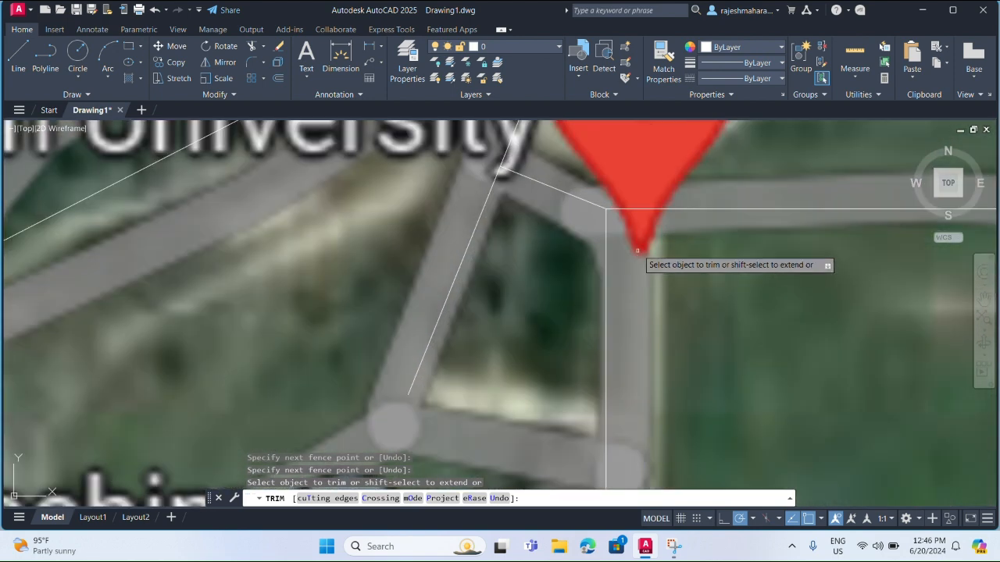
scroll(639, 246, "down", 3)
scroll(639, 244, "down", 2)
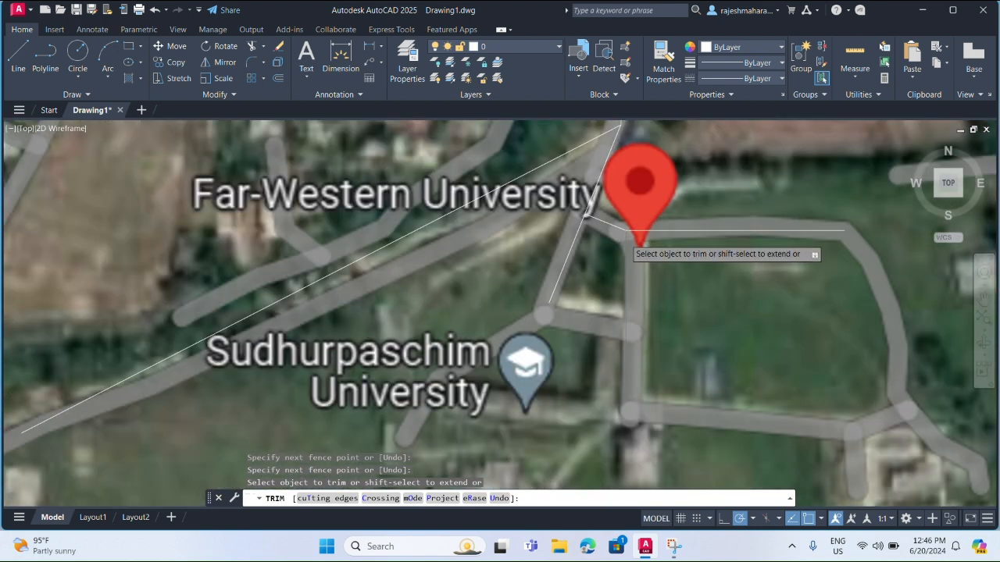
scroll(629, 234, "down", 4)
scroll(633, 245, "up", 4)
scroll(633, 245, "up", 2)
scroll(625, 238, "down", 3)
scroll(621, 235, "down", 3)
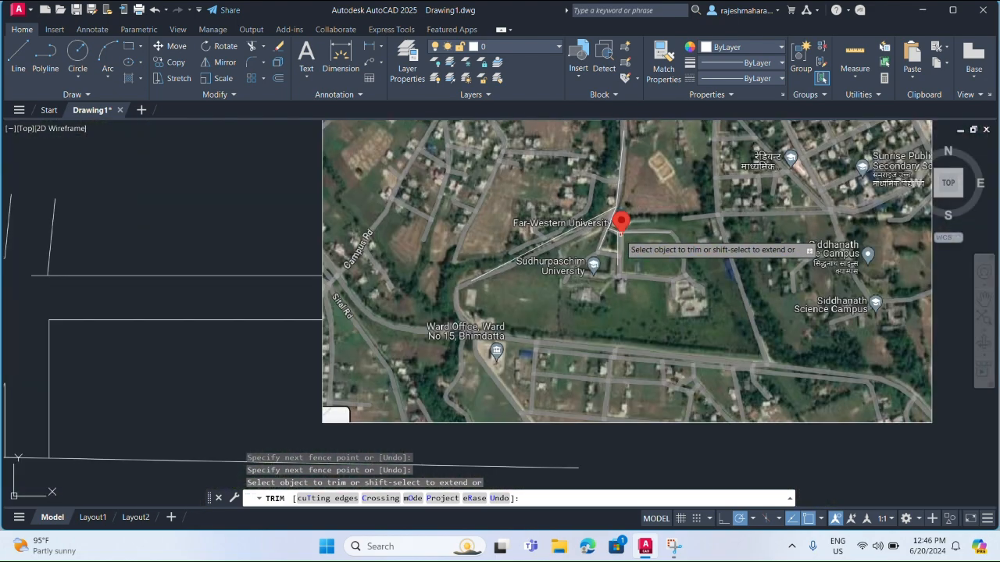
scroll(618, 249, "down", 2)
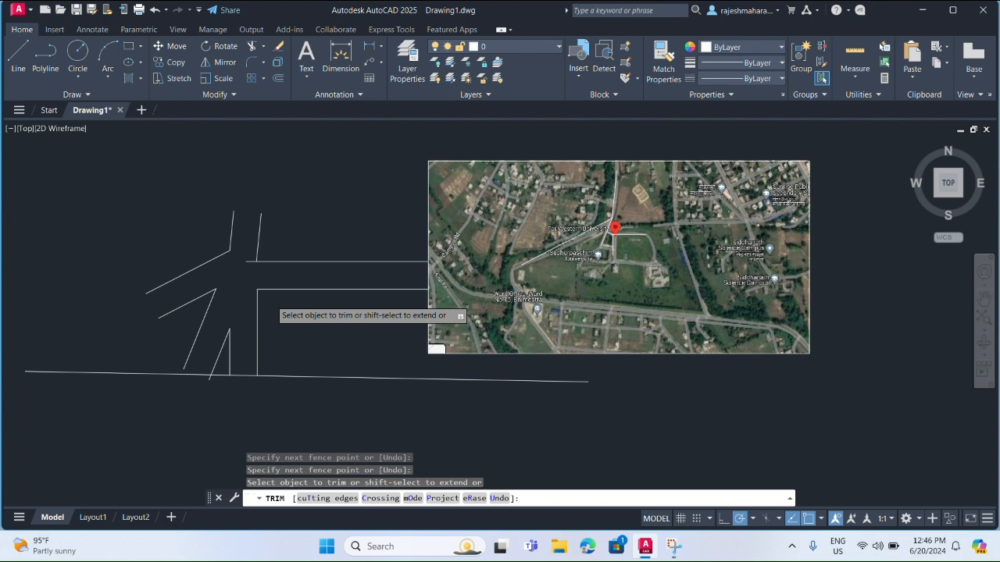
scroll(271, 299, "up", 3)
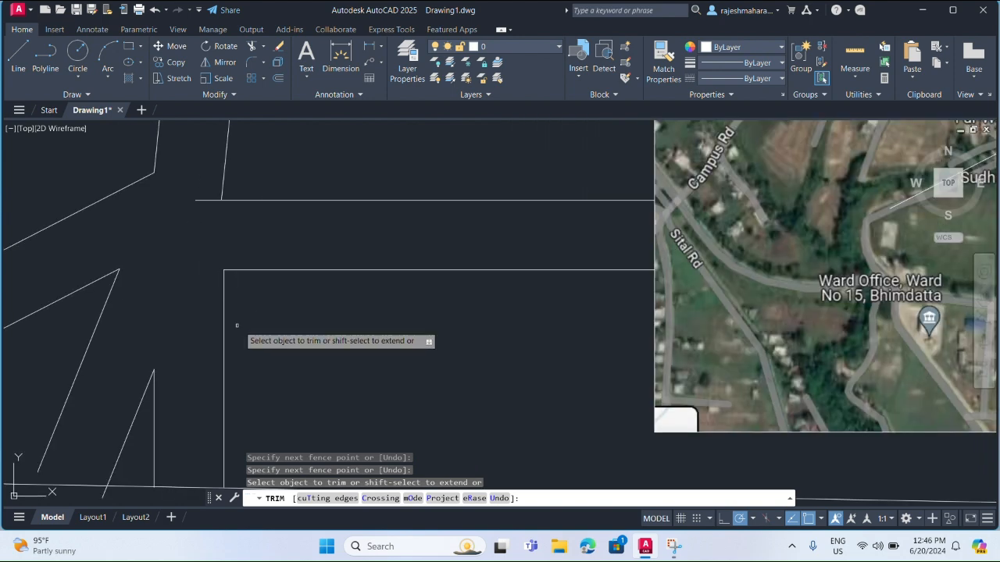
Draw a four-sided plot with a slanted east side against the vertical road's east edge, just below the horizontal road
type("l")
key("Return")
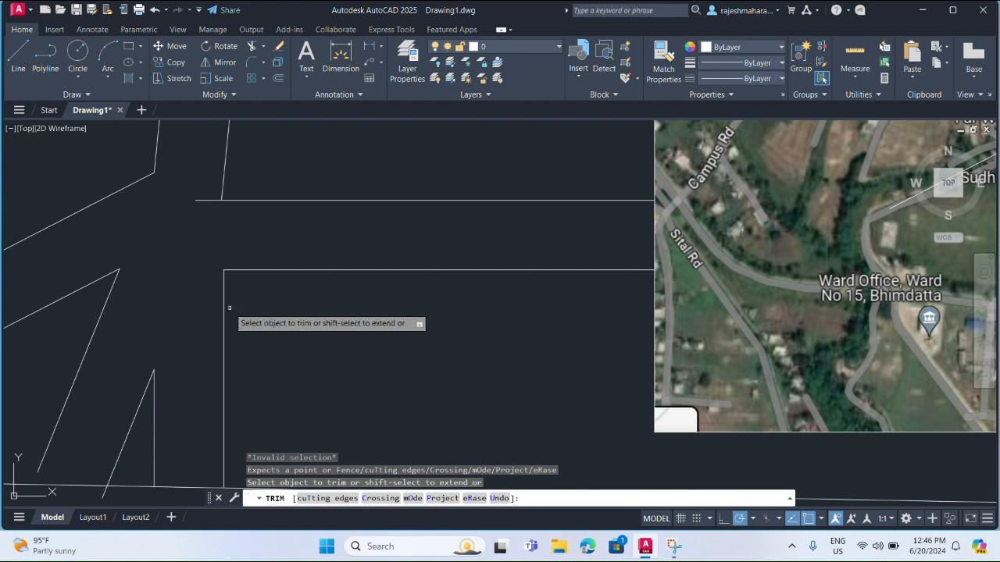
key("Return")
type("l")
key("Return")
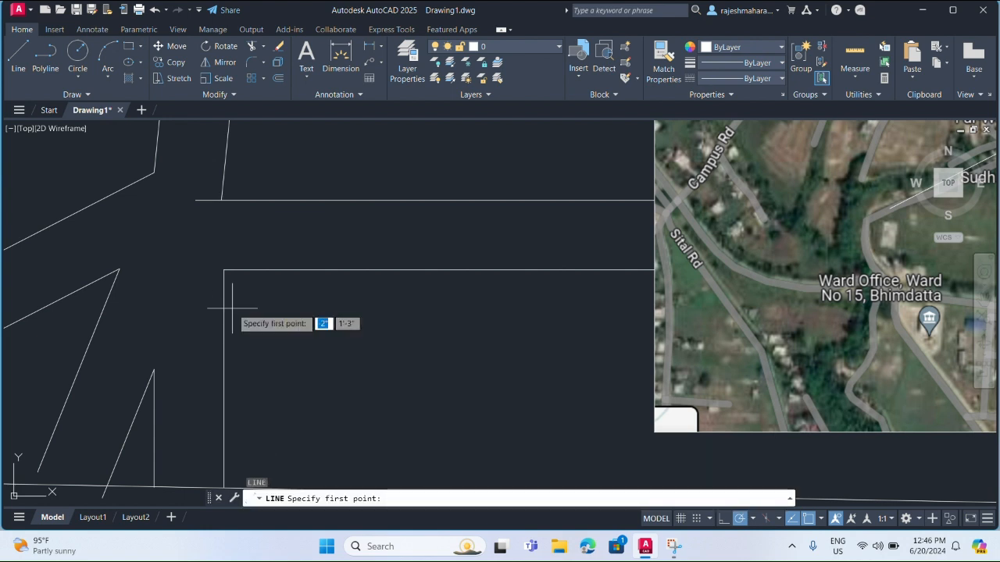
left_click(224, 302)
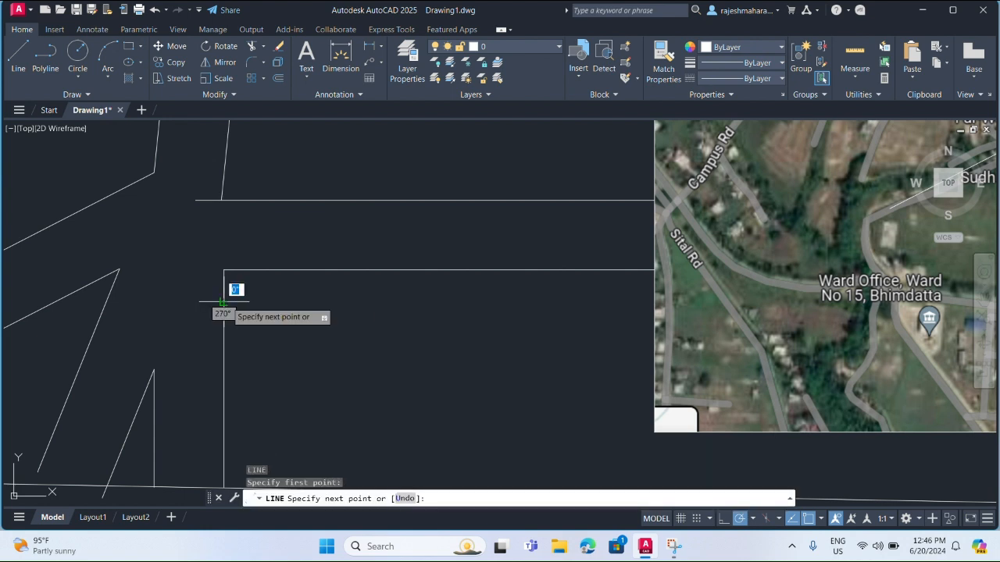
left_click(434, 301)
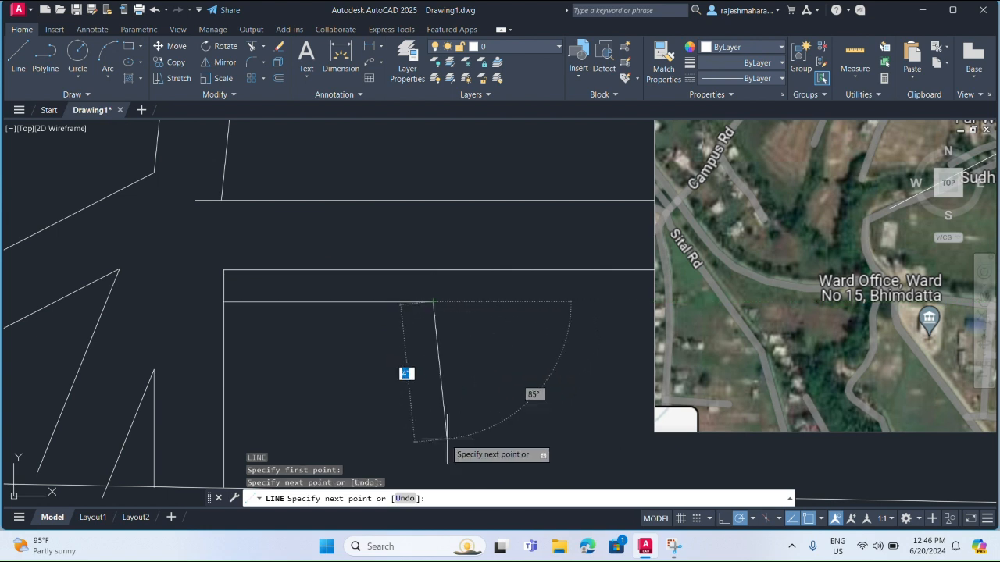
left_click(490, 459)
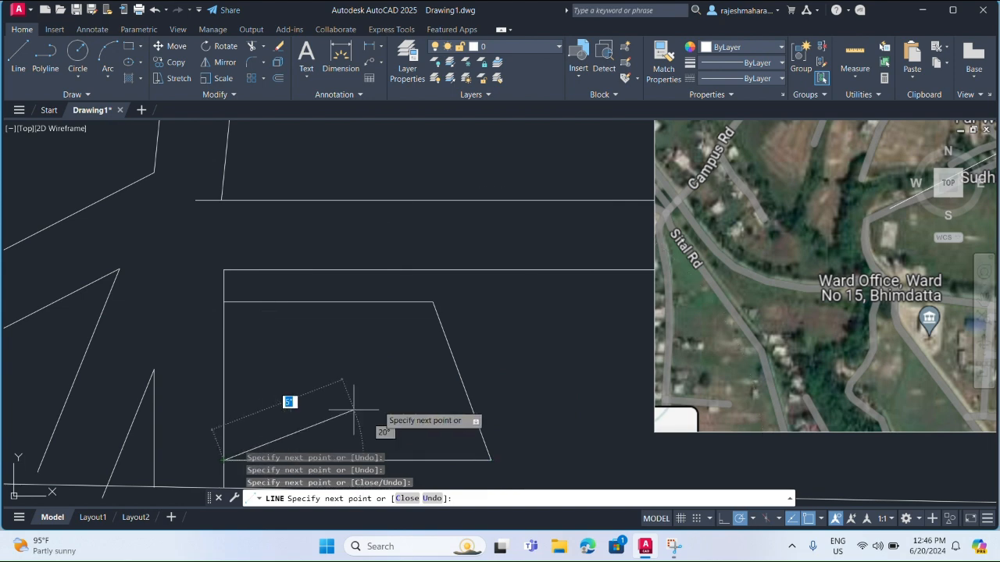
key("Escape")
Erase the long sloping line below the roads, and the satellite image together with the centrelines traced on it
scroll(372, 376, "down", 4)
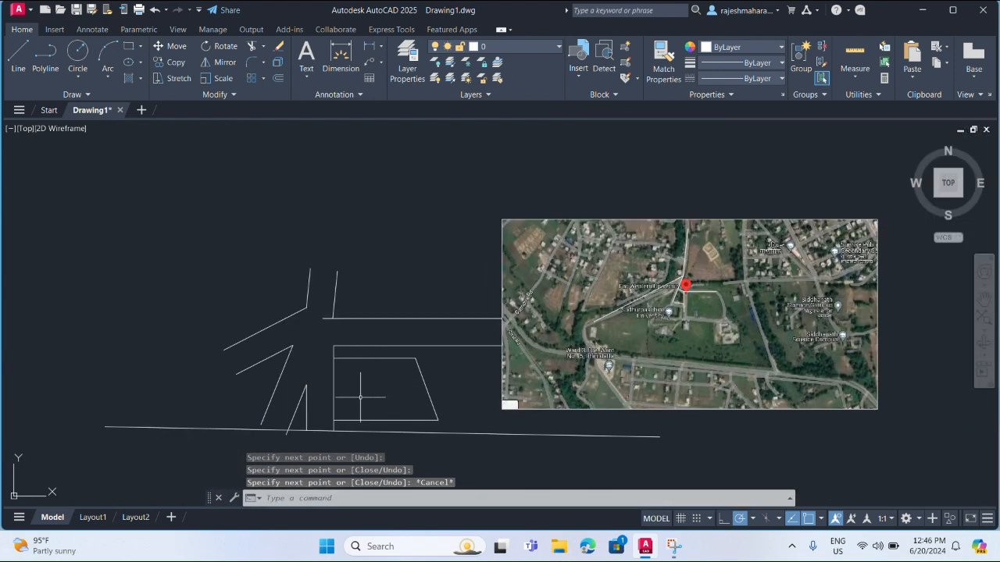
scroll(375, 386, "up", 4)
scroll(387, 367, "down", 4)
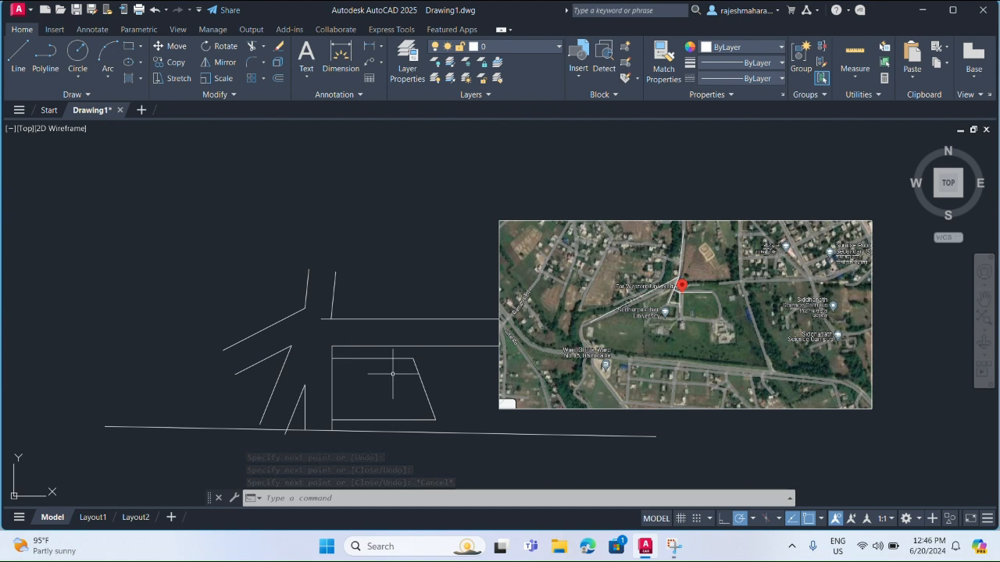
scroll(363, 408, "up", 2)
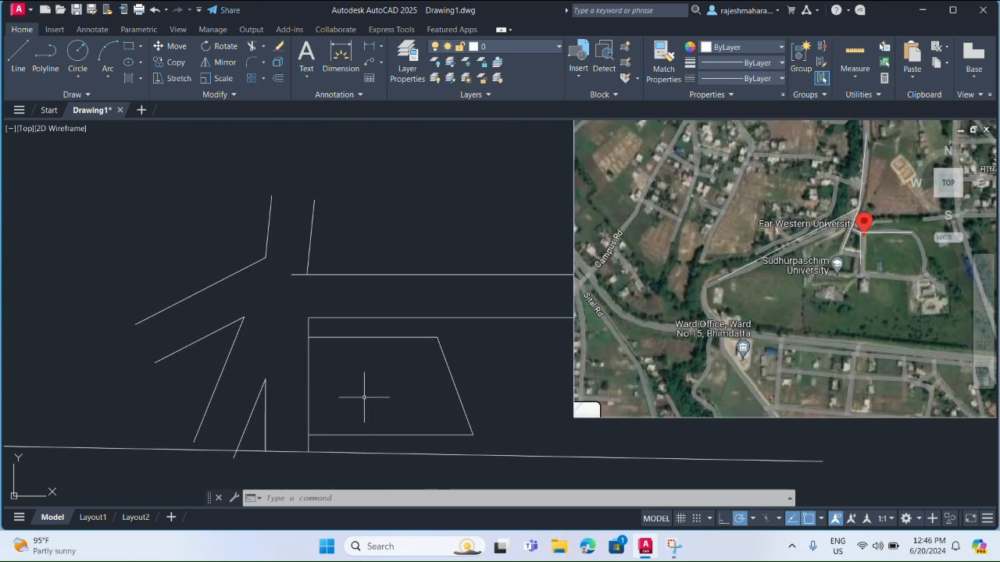
scroll(364, 397, "down", 2)
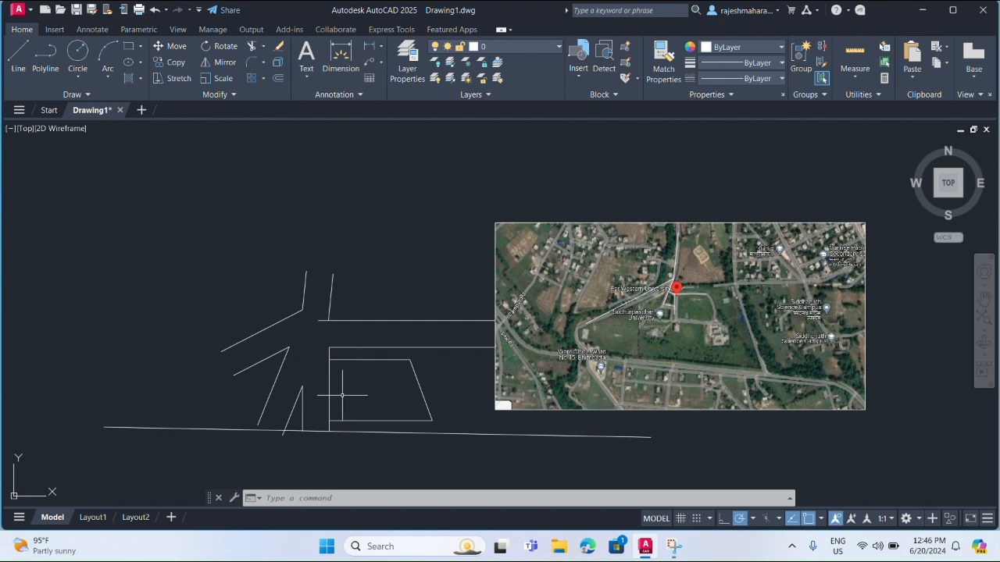
scroll(340, 395, "up", 4)
scroll(339, 394, "down", 4)
left_click(313, 414)
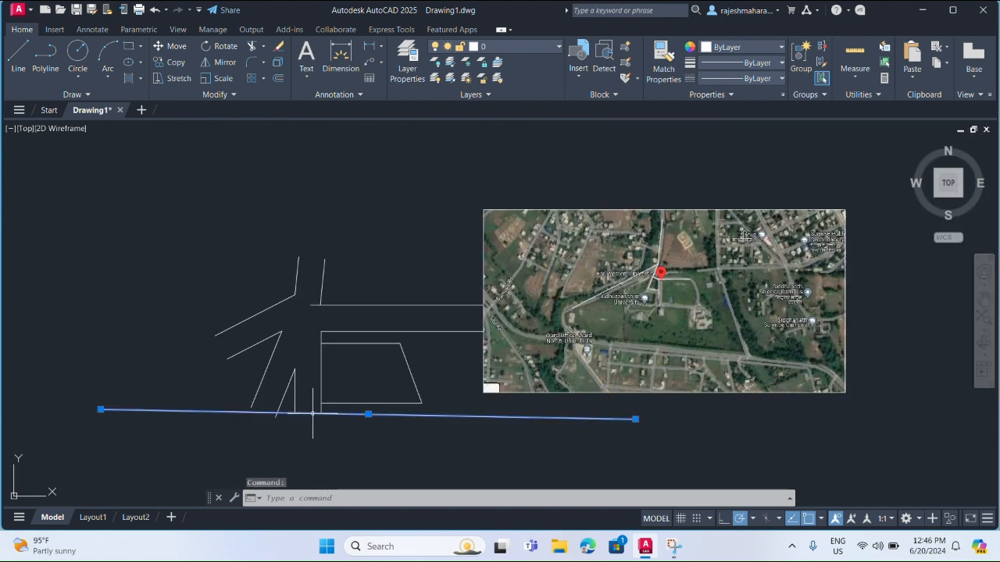
key("Delete")
left_click(822, 178)
left_click(531, 430)
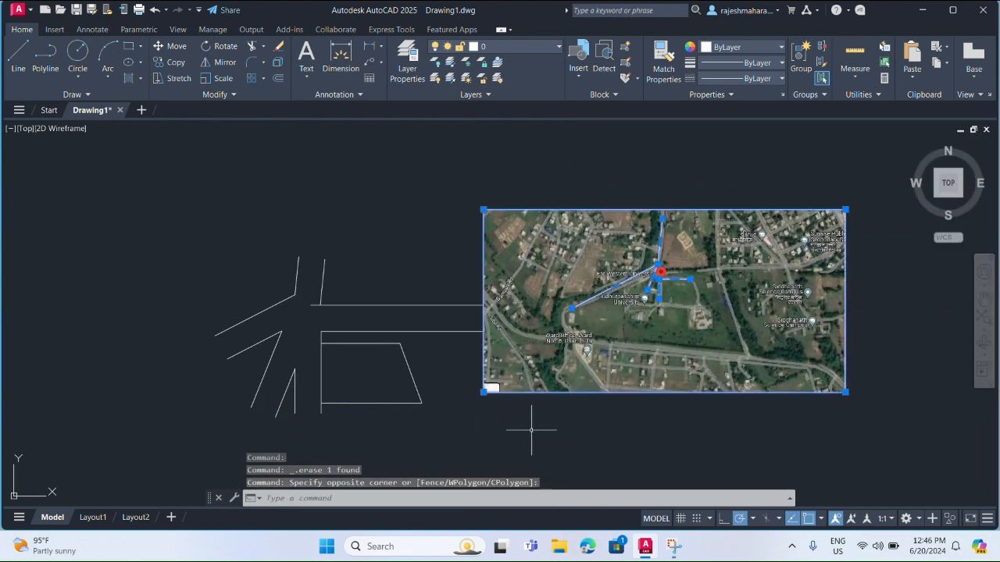
key("Delete")
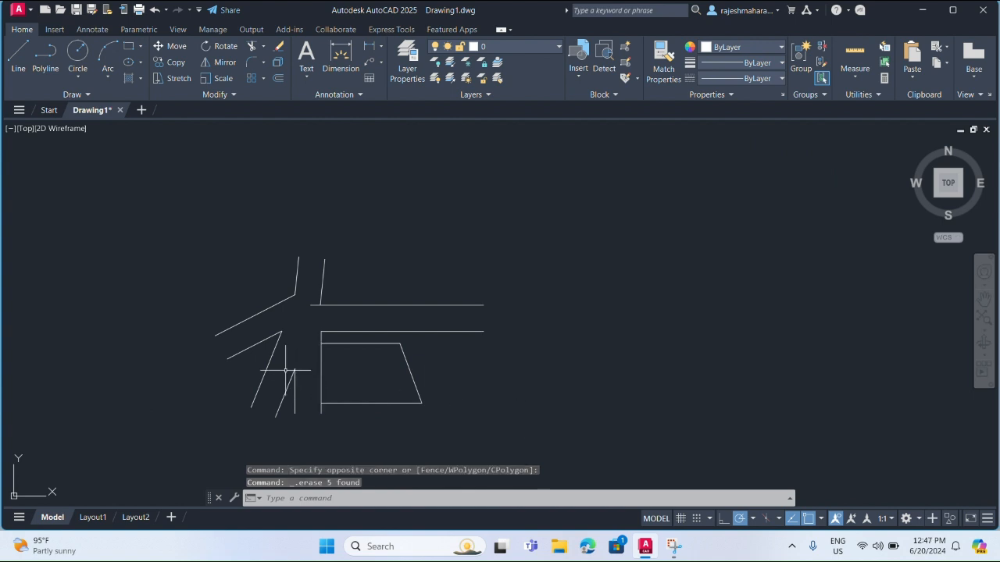
Add the multiline text "plot" inside the plot outline with a text height of 1"
left_click(356, 368)
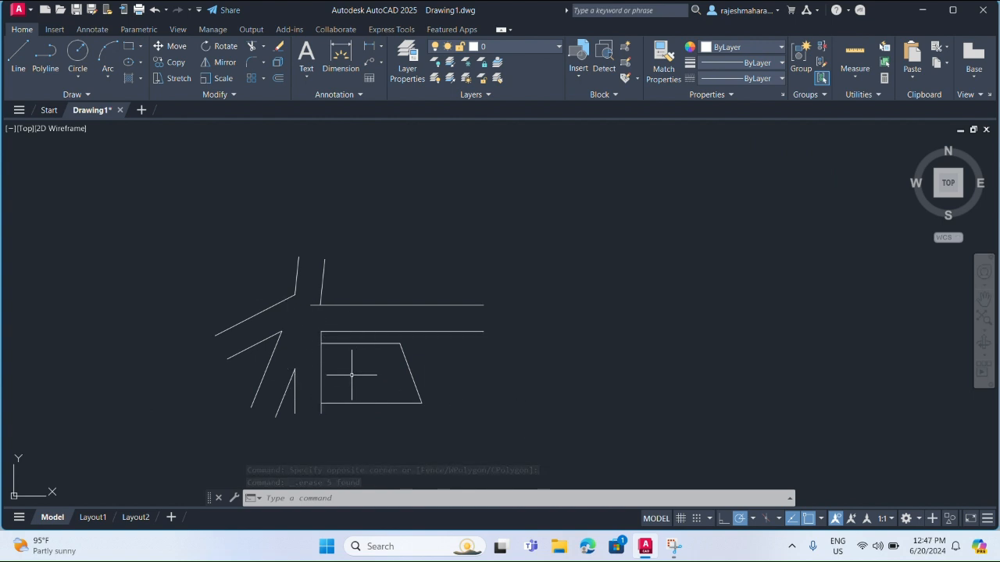
key("Escape")
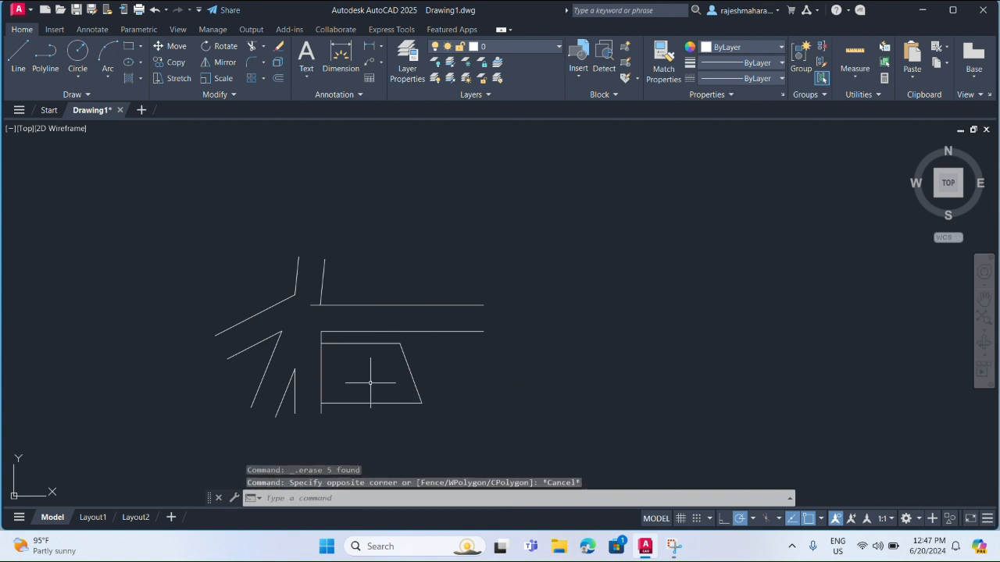
type("mt")
key("Return")
left_click(371, 383)
left_click(357, 374)
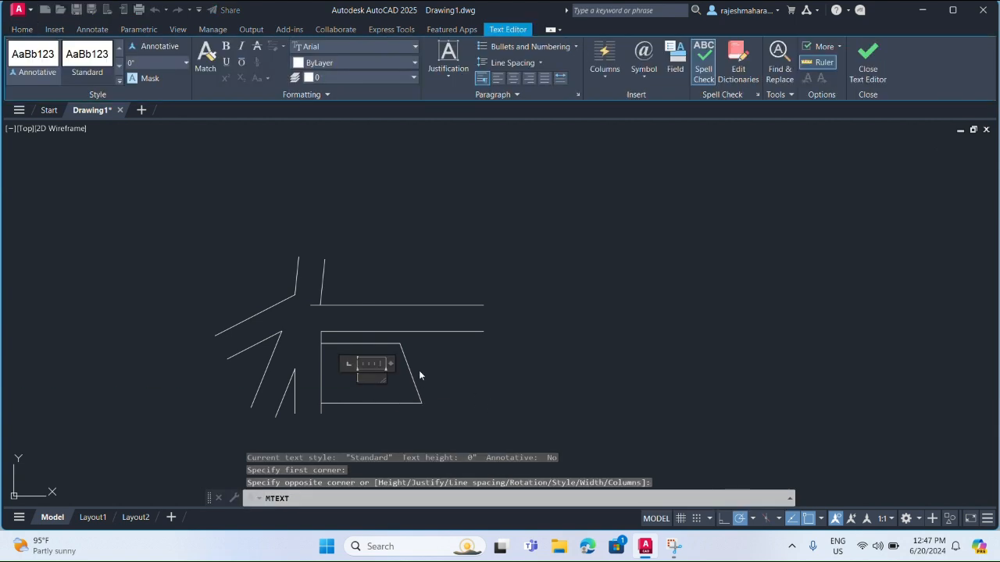
type("plot")
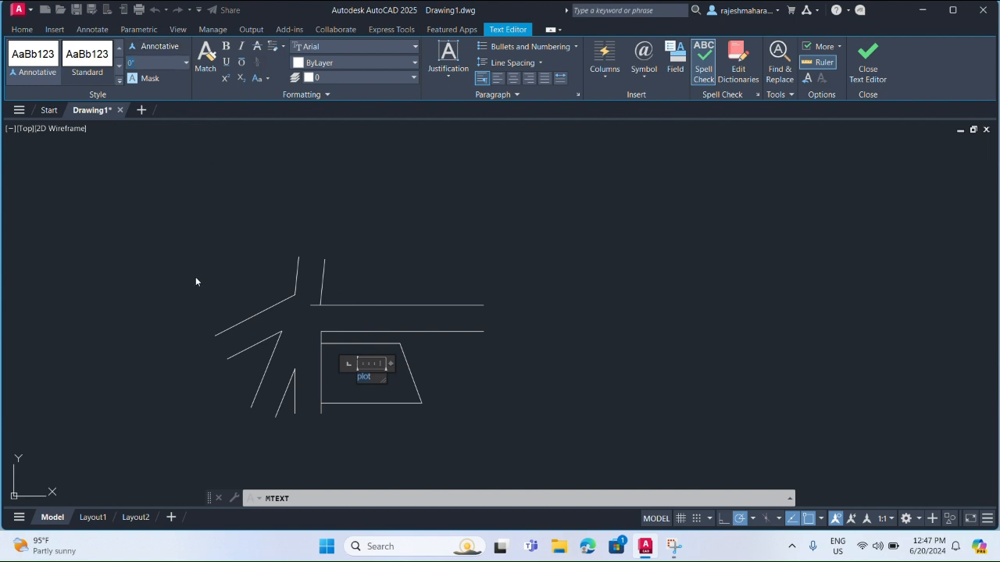
key("Return")
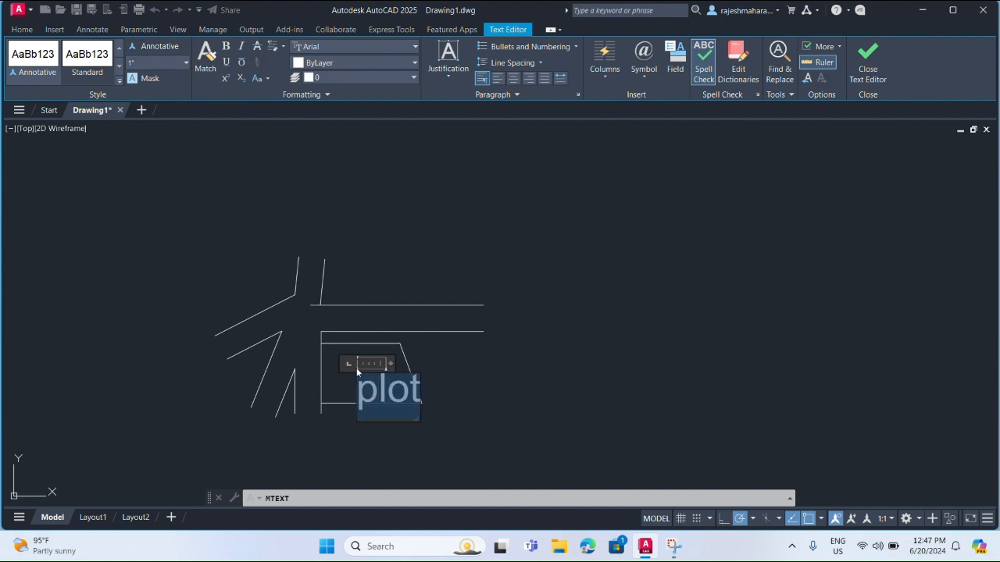
Finish the text editing and move the "plot" label slightly up and west inside the outline
left_click(337, 380)
left_click(382, 383)
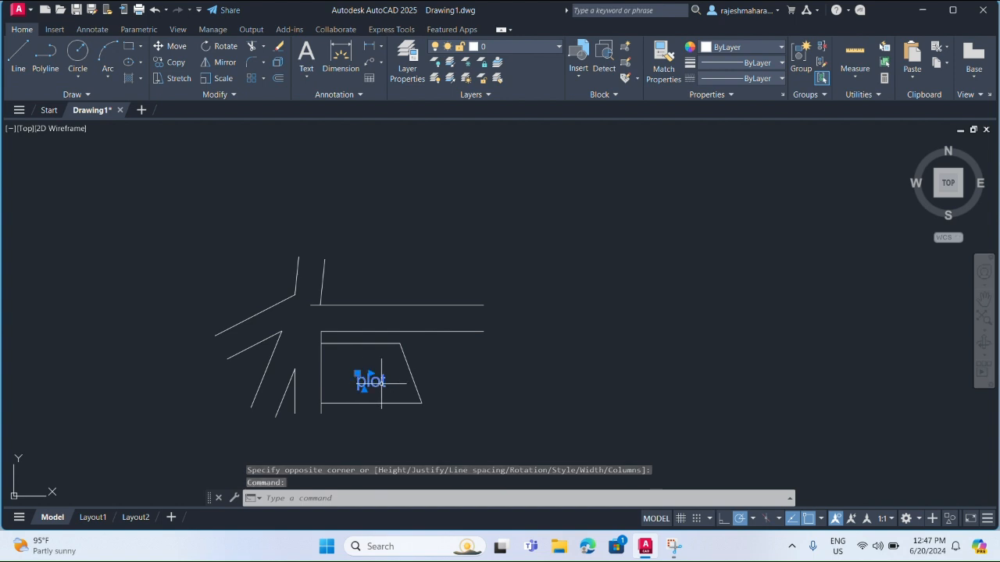
left_click(357, 375)
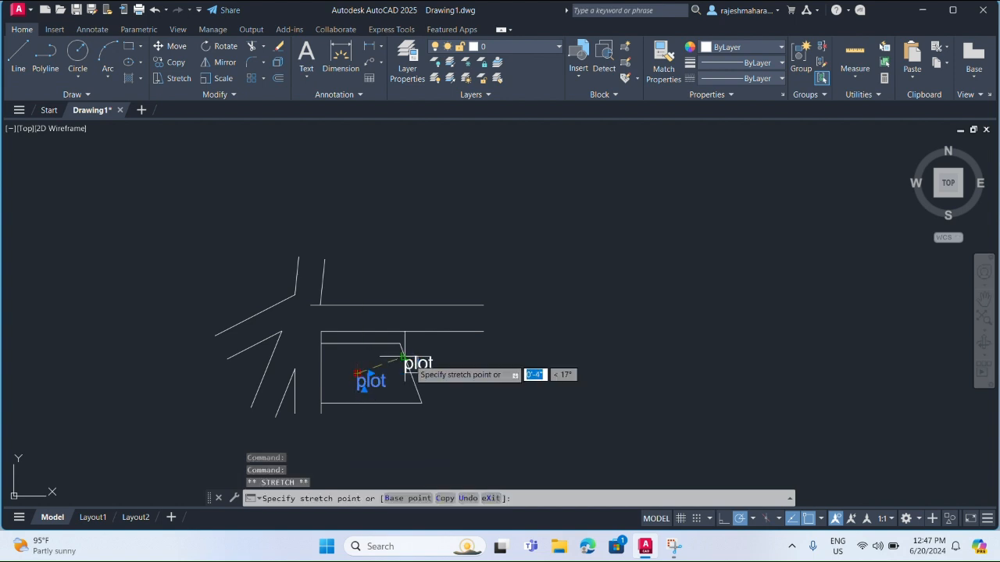
left_click(353, 365)
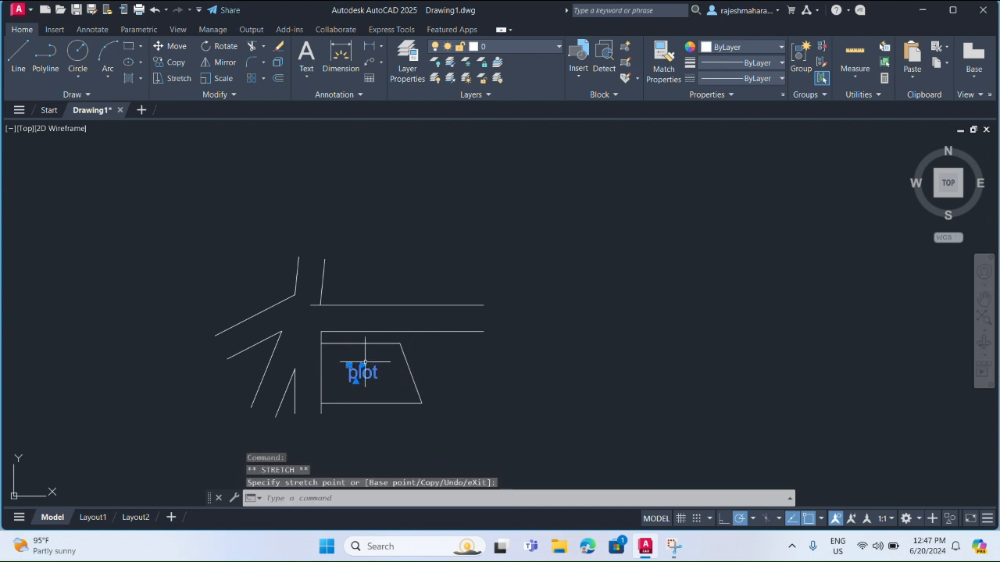
Hatch the plot area around the "plot" label with diagonal lines and end the hatch
key("Return")
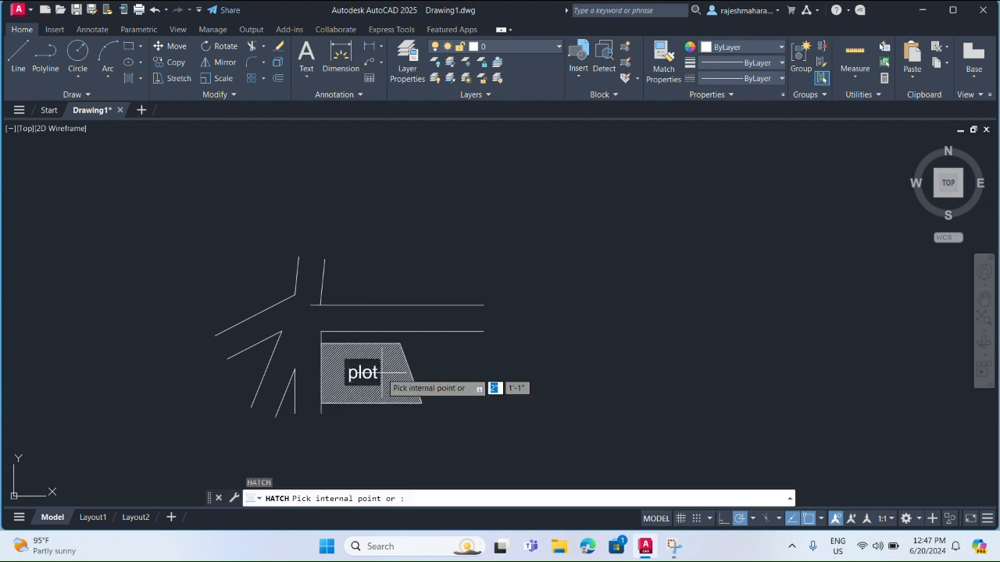
left_click(387, 383)
key("Escape")
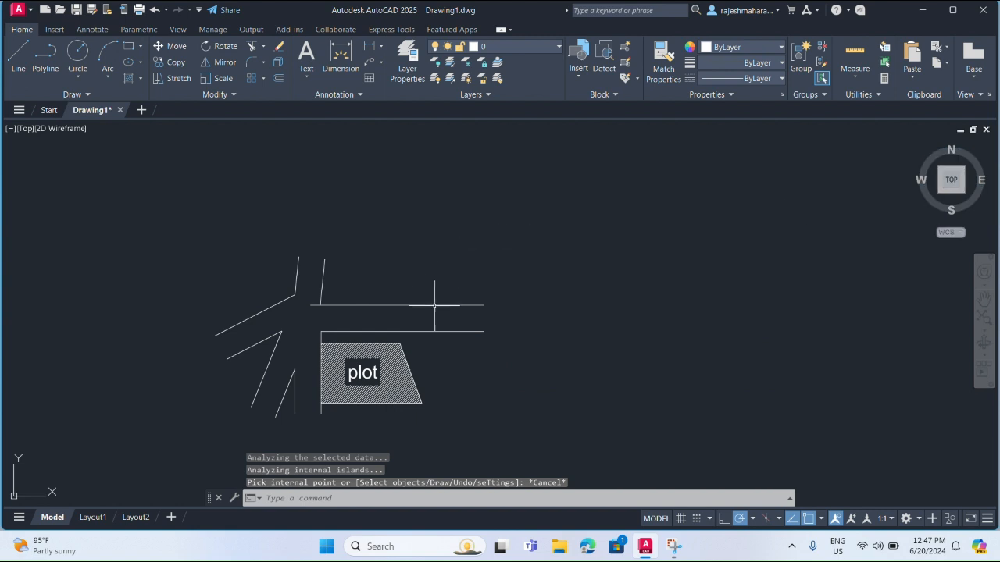
Draw a vertical line east of the roads as the shaft of a north arrow
scroll(322, 353, "up", 2)
scroll(322, 354, "down", 5)
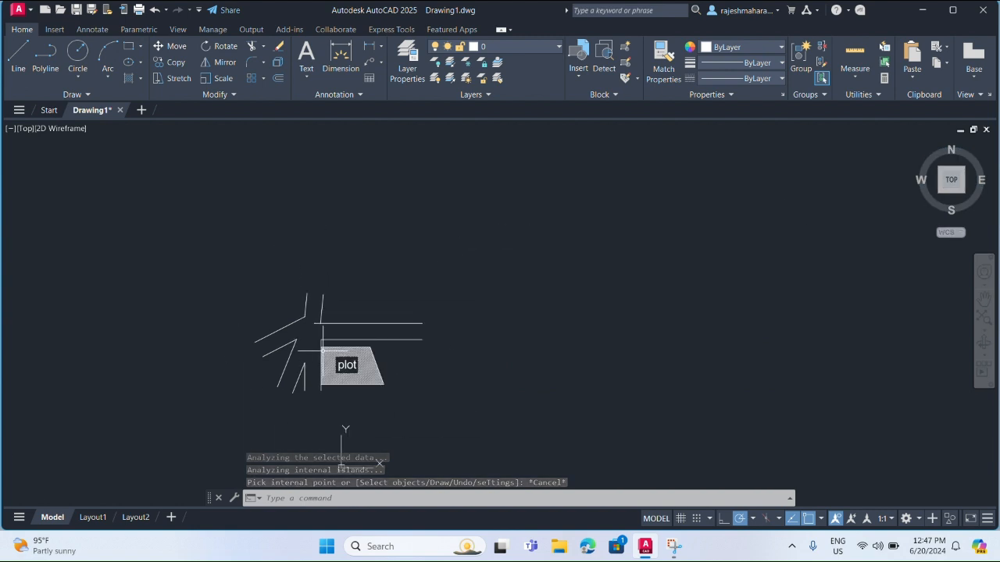
scroll(326, 351, "up", 3)
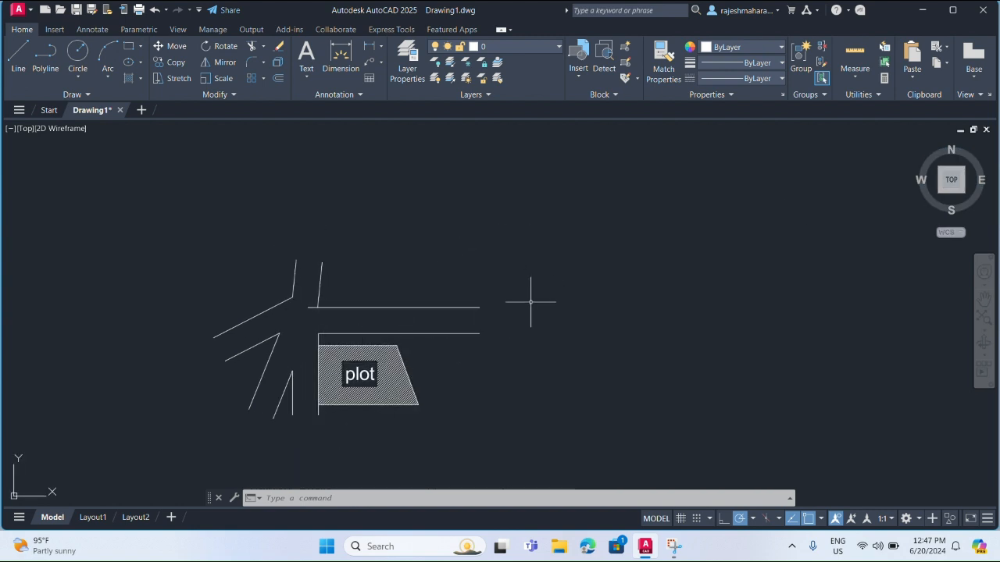
type("L")
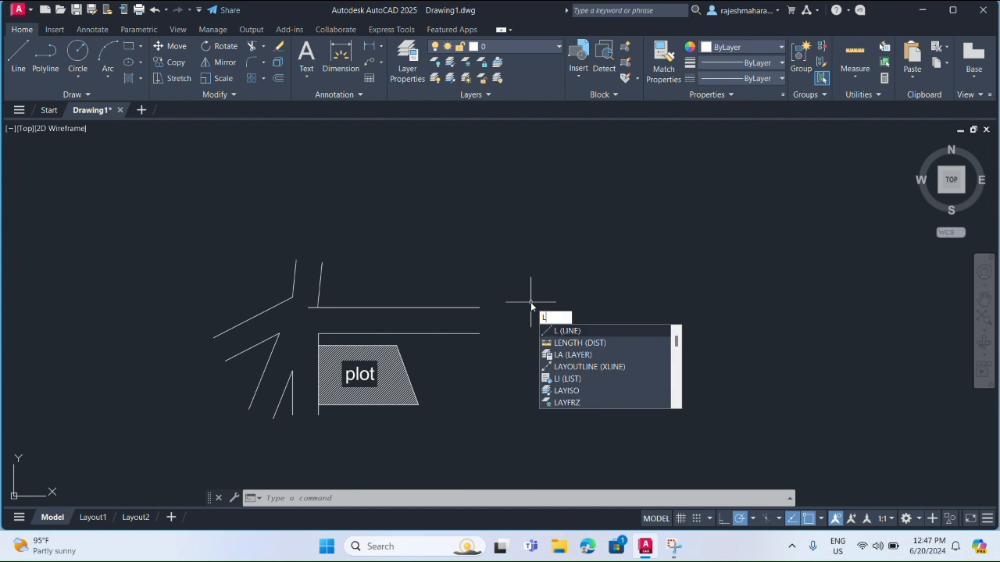
key("Return")
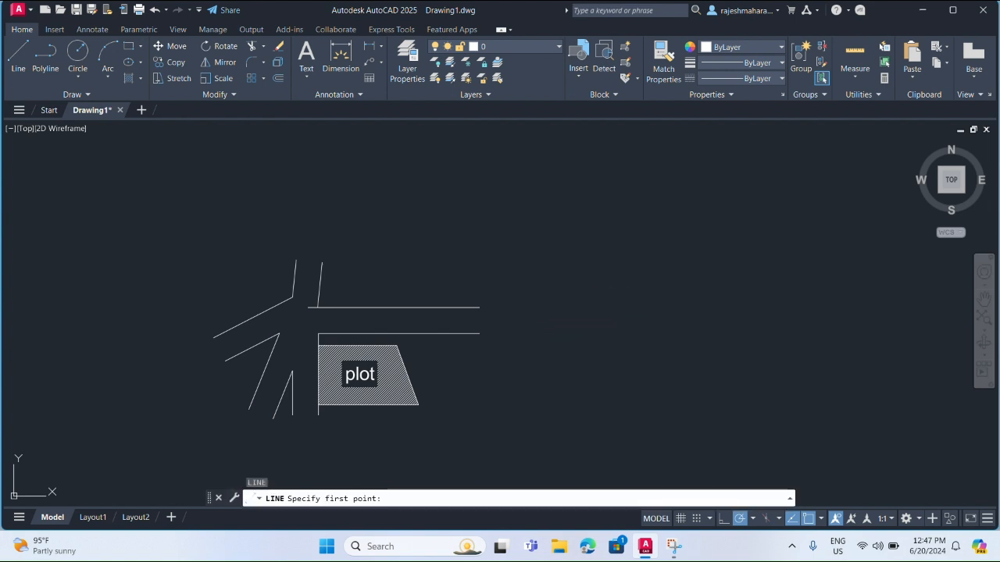
left_click(519, 279)
left_click(519, 357)
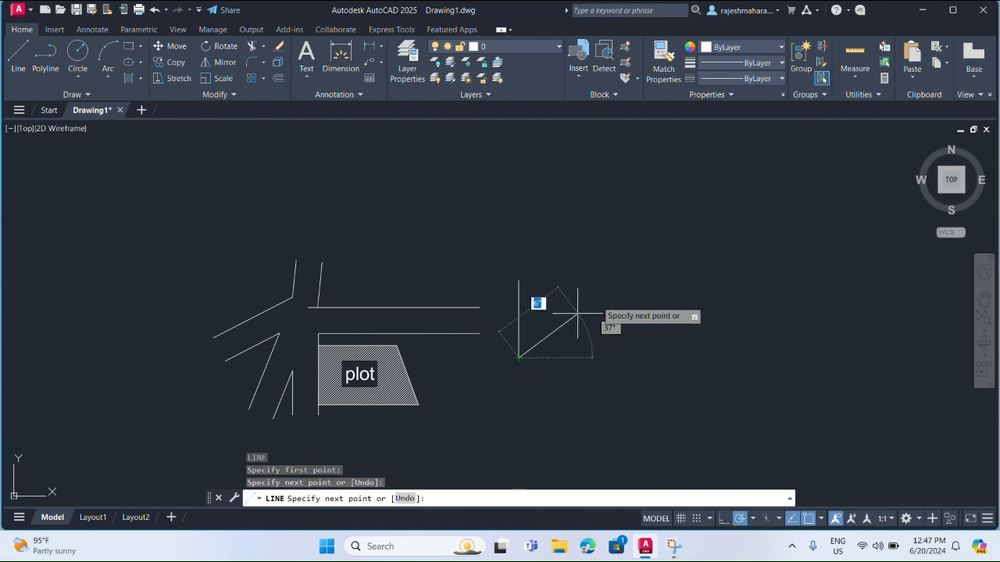
key("Escape")
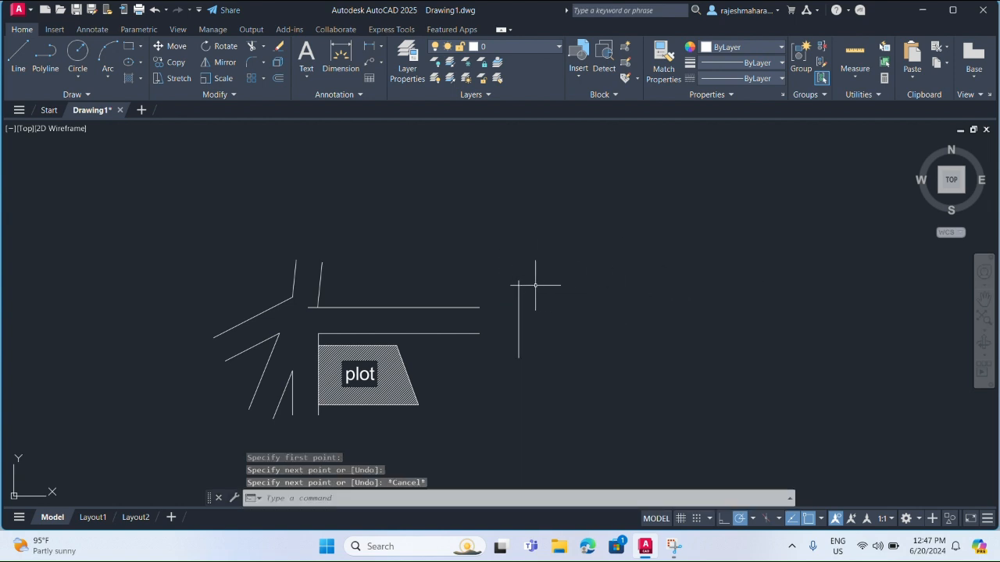
Draw a triangular arrowhead with its tip on the upper end of the vertical line, its base crossing the shaft
key("space")
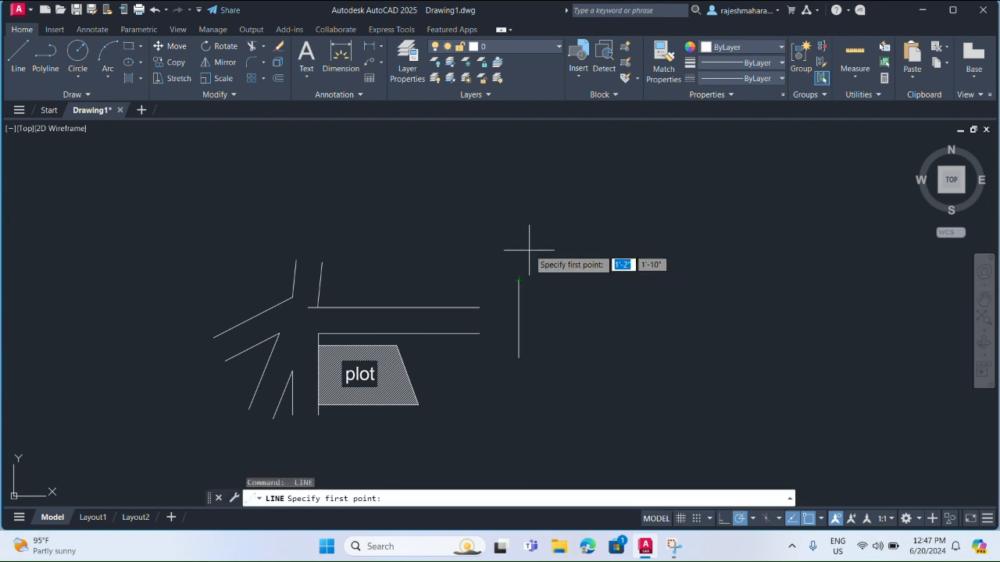
left_click(519, 280)
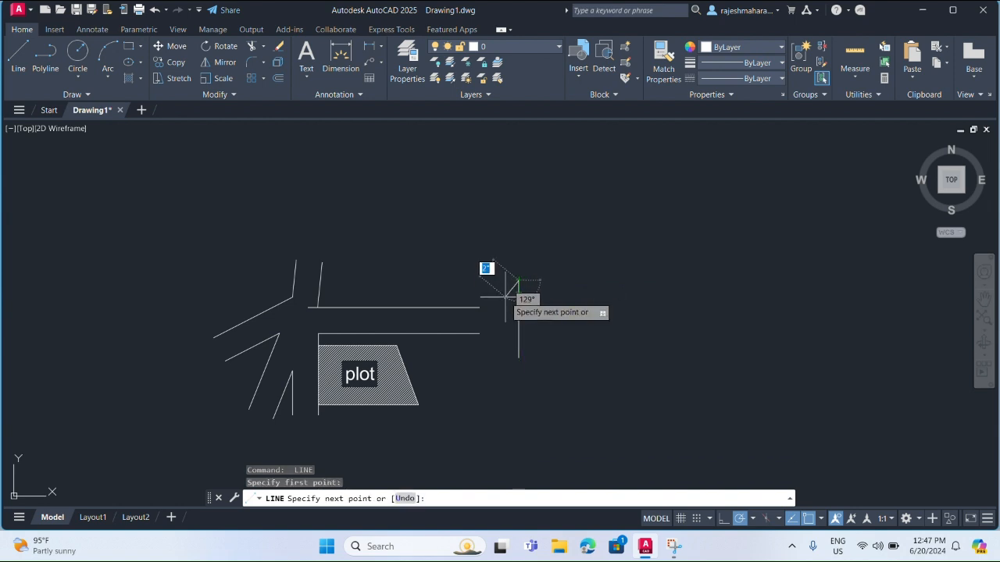
left_click(506, 297)
left_click(532, 297)
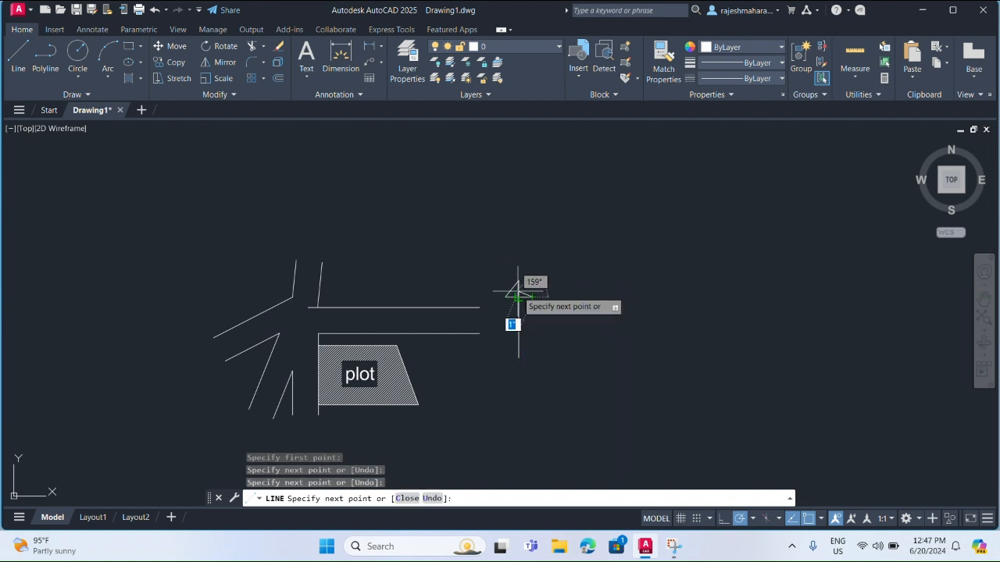
key("Escape")
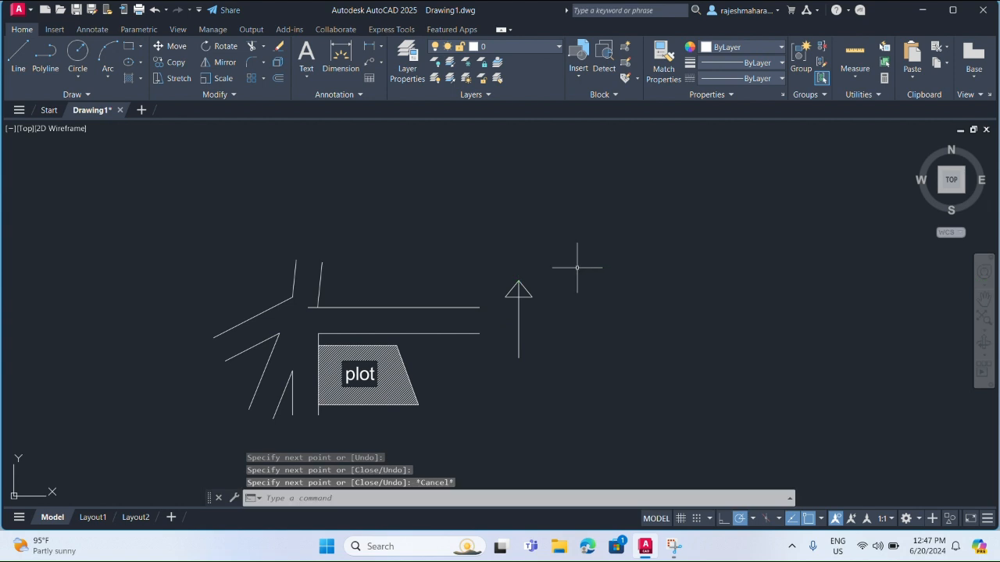
Add the multiline text "N" below the north arrow with a text height of 3"
type("mt")
key("Return")
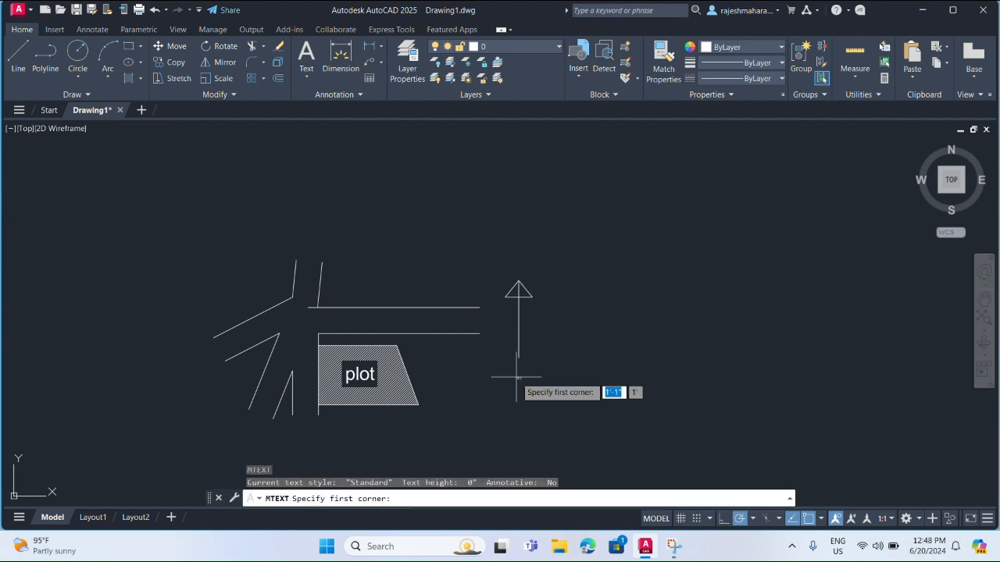
left_click(517, 378)
left_click(575, 435)
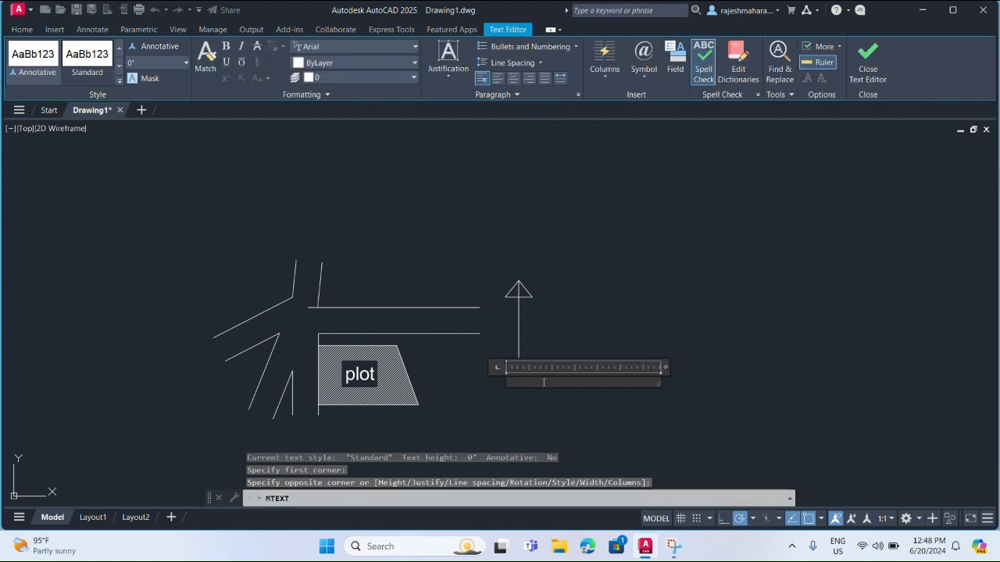
type("N")
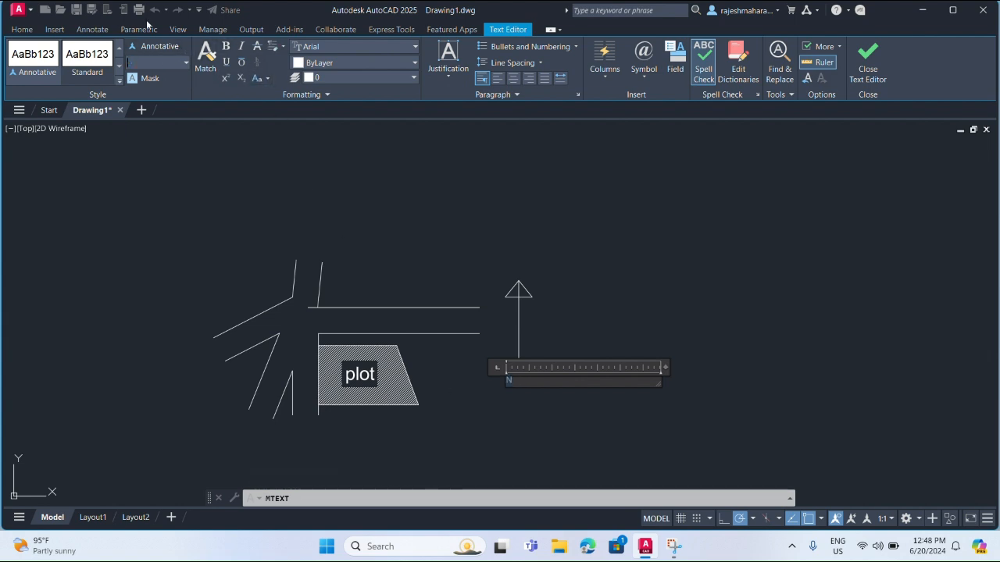
type("3")
key("Return")
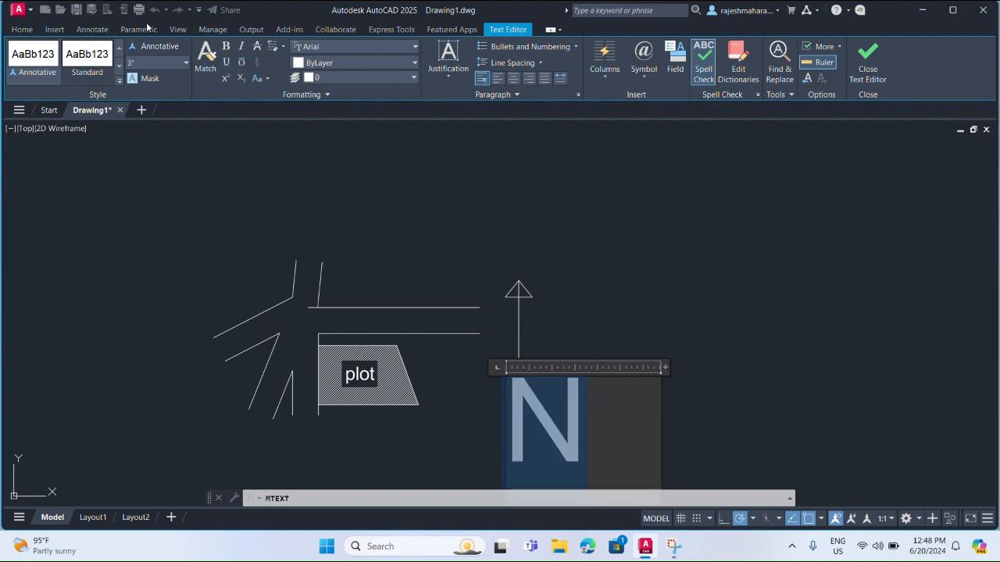
left_click(480, 387)
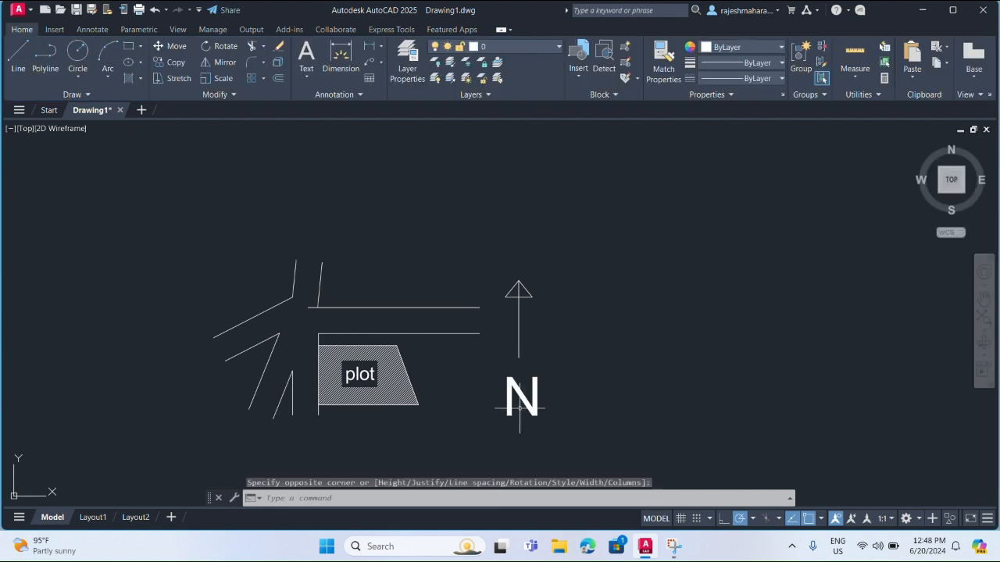
Move the "N" label straight up, closer to the lower end of the arrow shaft
left_click(520, 389)
left_click(506, 378)
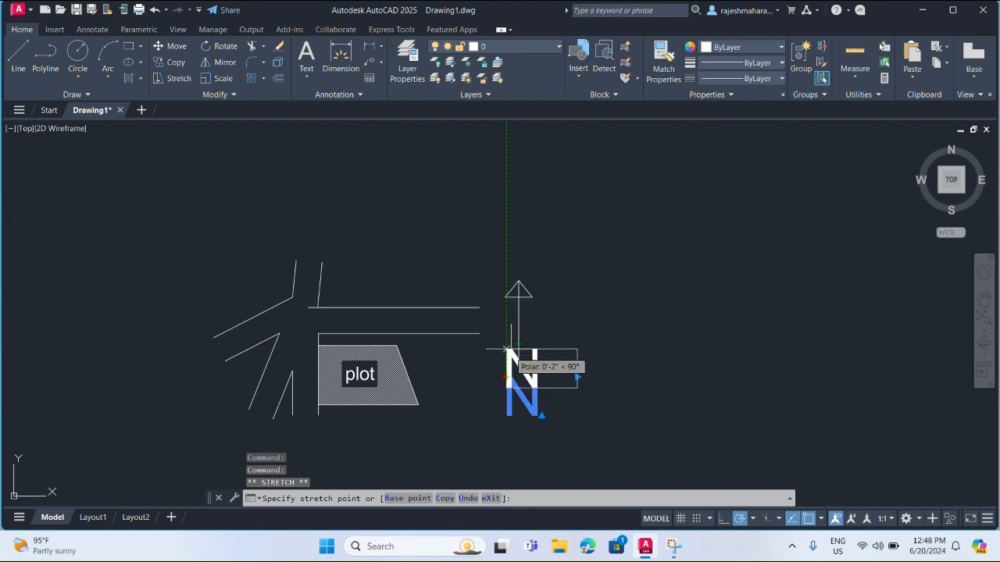
key("Escape")
key("Escape")
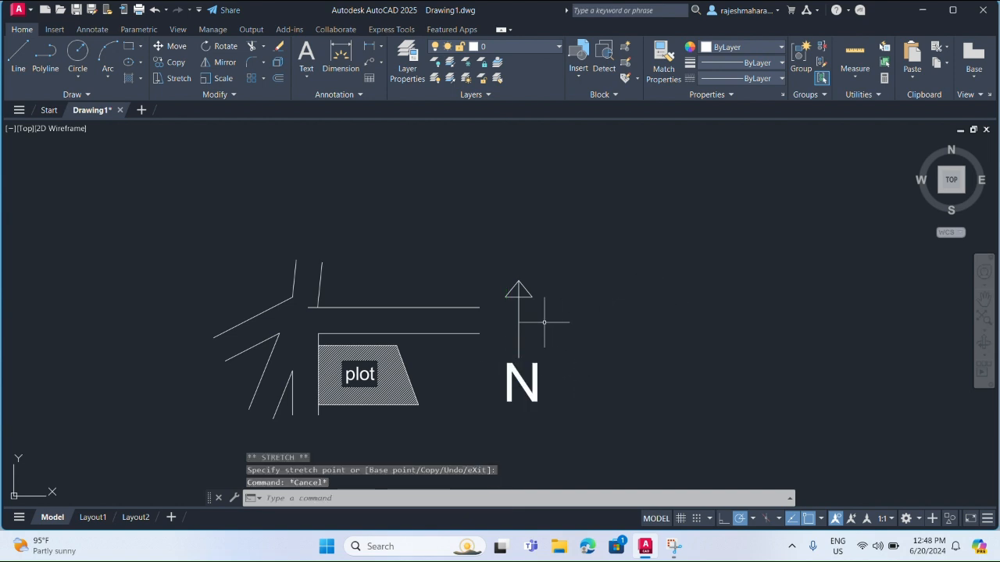
Draw a circle at the centre of the road junction, between the ends of the surrounding road edges
scroll(388, 342, "up", 2)
scroll(391, 342, "down", 2)
scroll(302, 327, "up", 2)
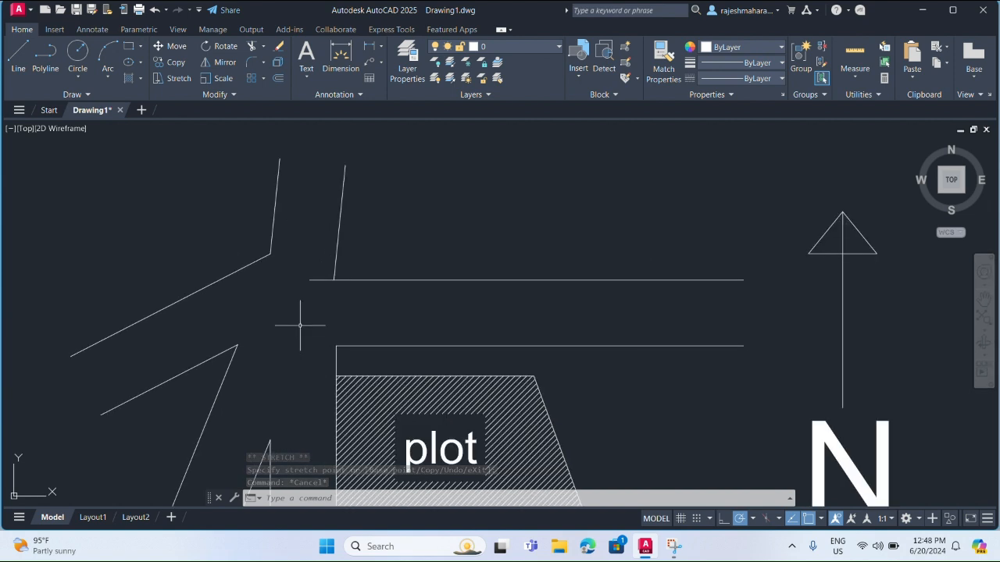
scroll(306, 306, "down", 1)
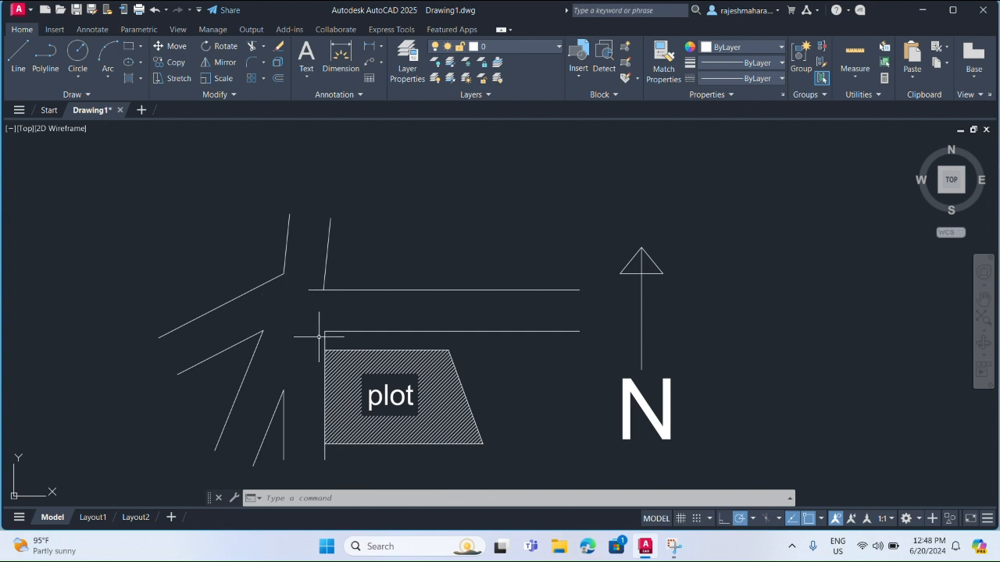
key("Return")
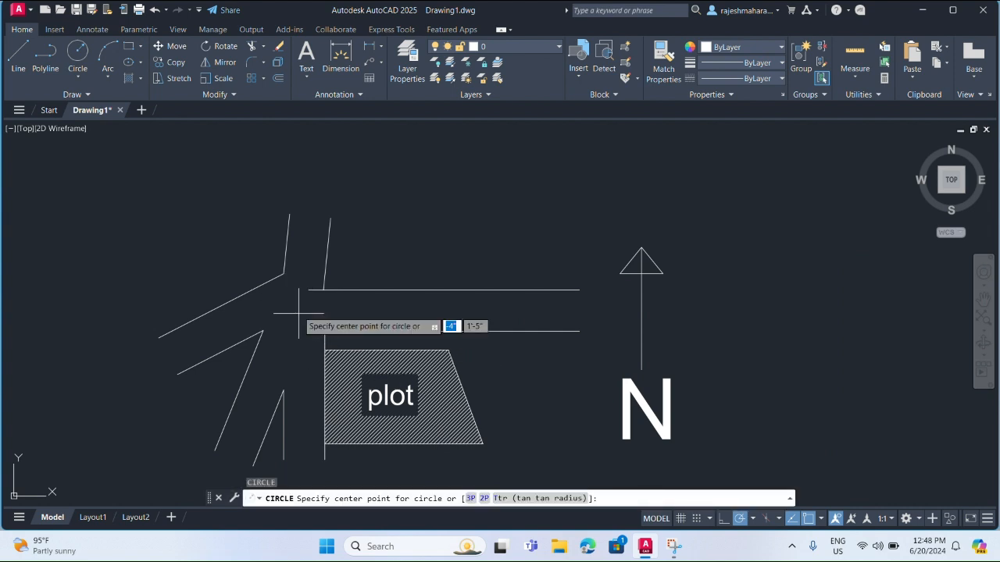
left_click(294, 309)
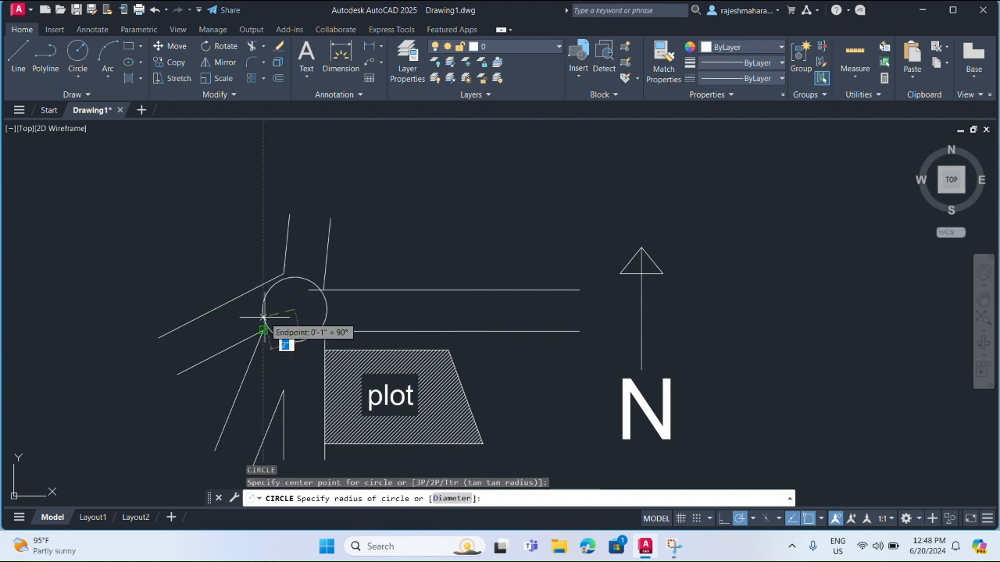
left_click(263, 330)
key("Escape")
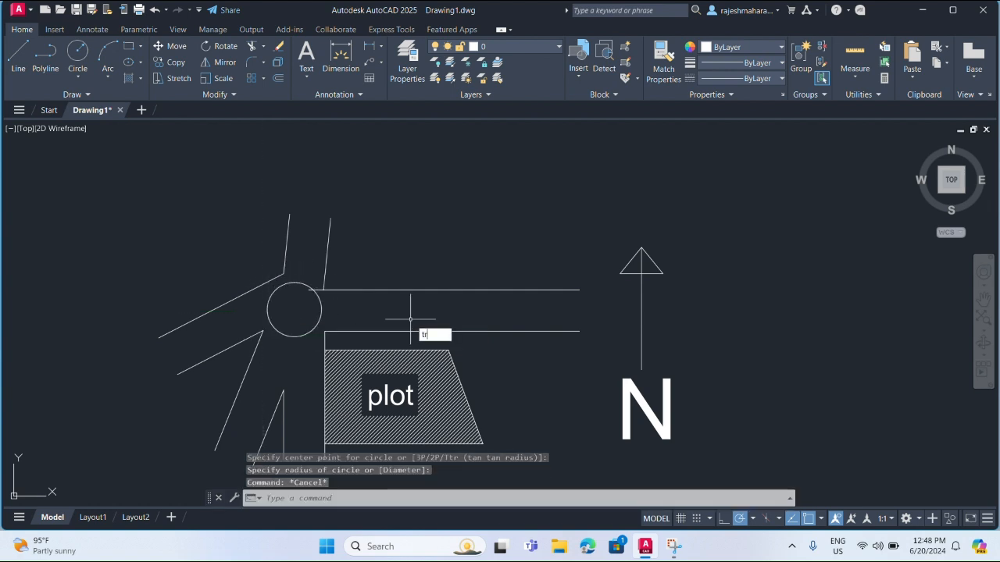
Trim the short stub of the eastern road's upper edge that runs past the corner into the junction circle
type("tr")
key("Return")
scroll(325, 295, "up", 2)
scroll(321, 297, "up", 5)
left_click_drag(308, 240, 239, 241)
scroll(235, 266, "down", 5)
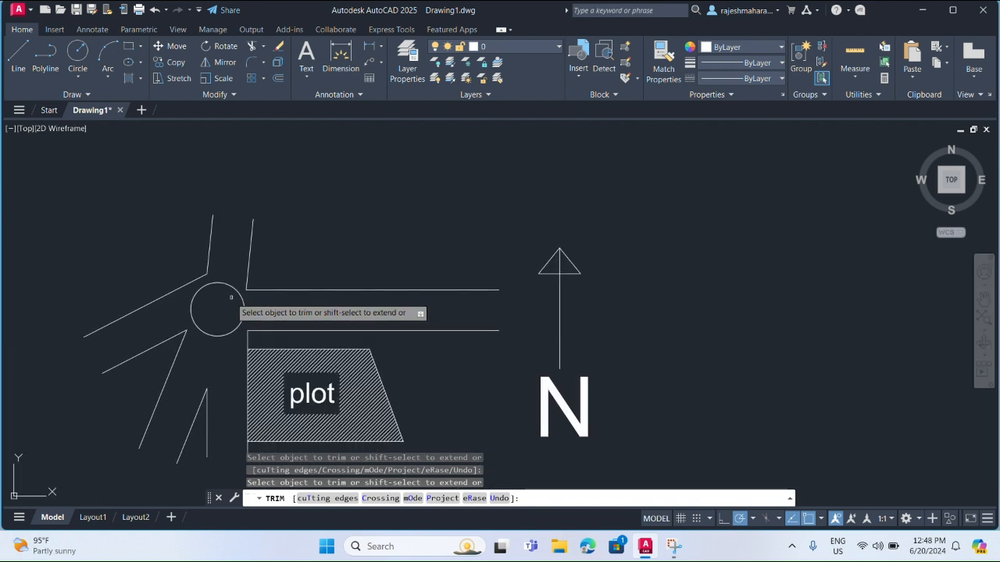
key("Escape")
Add the multiline text "chock A" at the junction circle with a text height of 1"
type("mt")
key("Return")
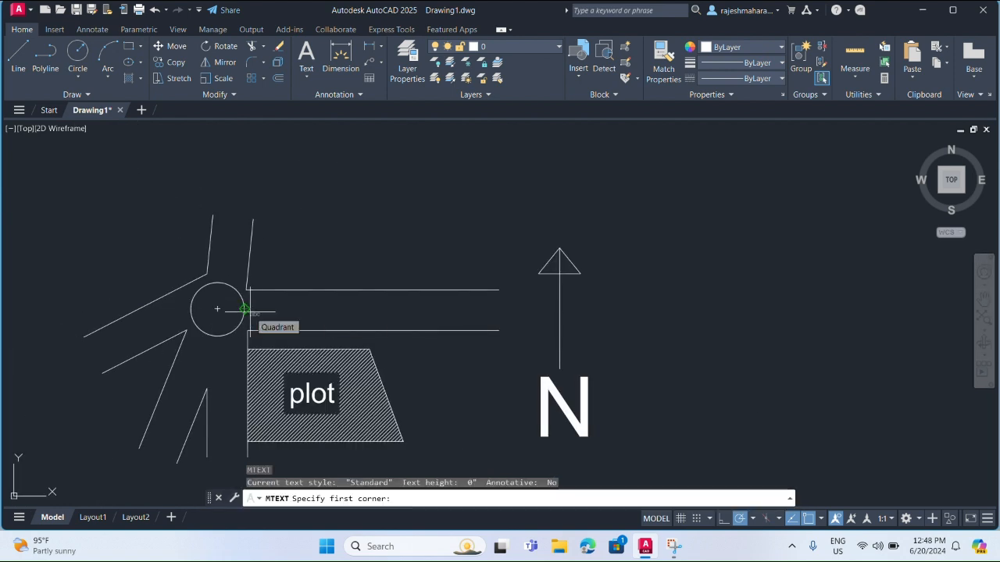
left_click(217, 310)
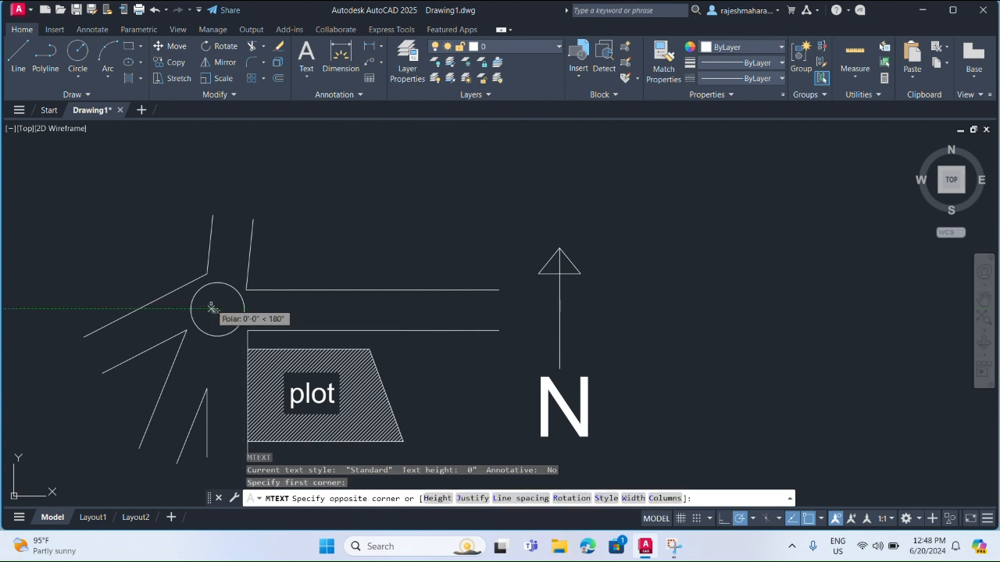
left_click(228, 329)
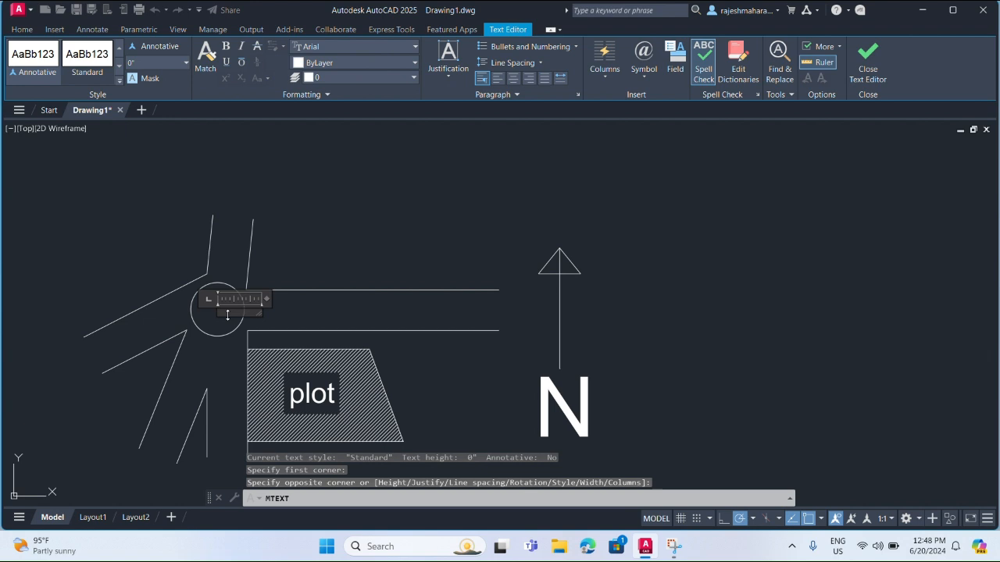
type("chowk")
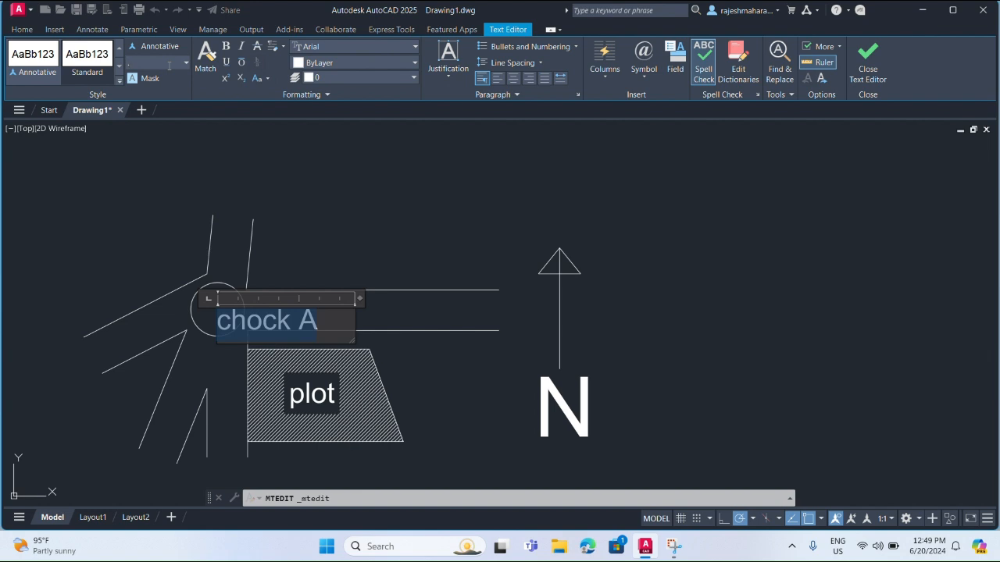
key("Return")
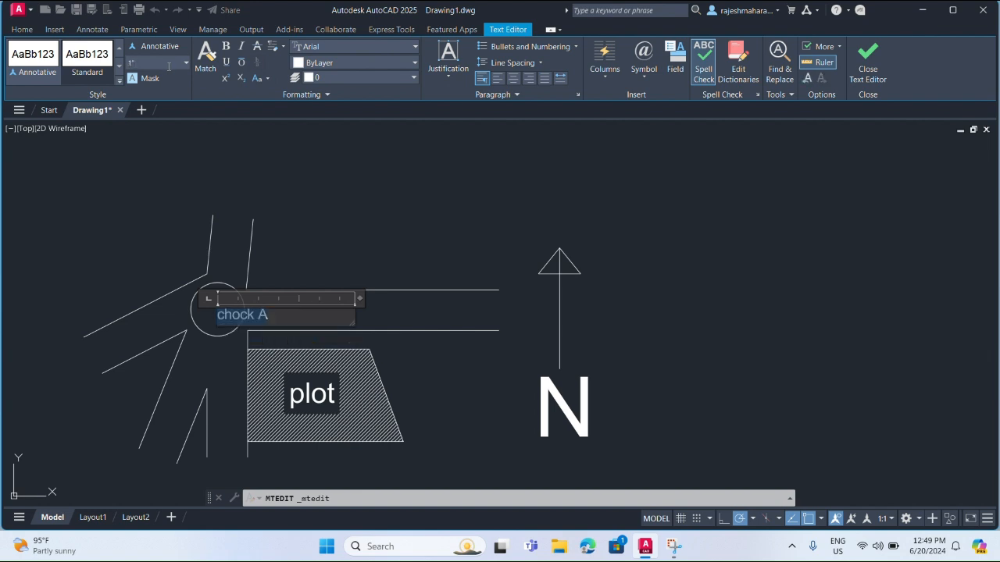
left_click(212, 332)
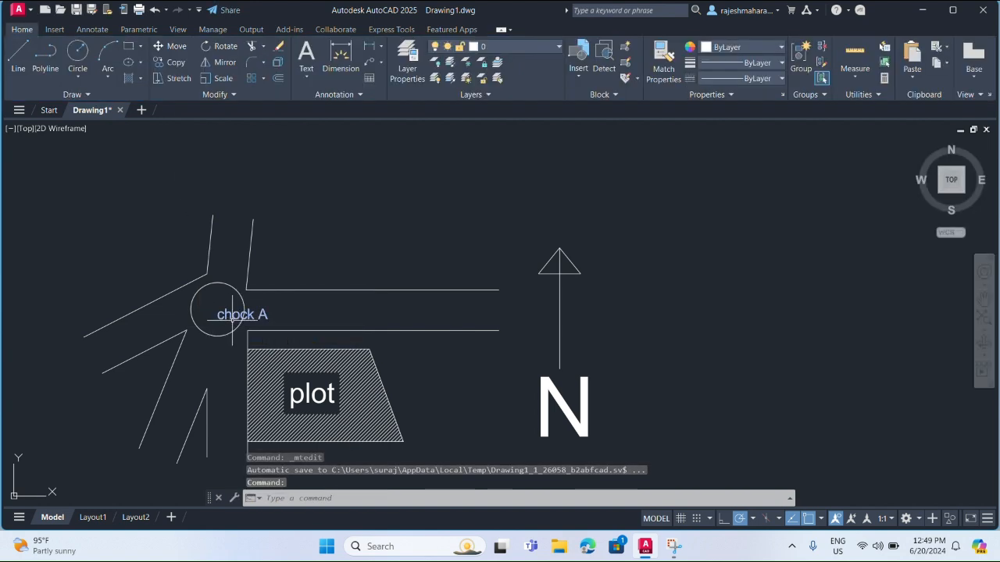
Move the "chock A" label up and west so it sits inside the junction circle
left_click(233, 316)
left_click(217, 314)
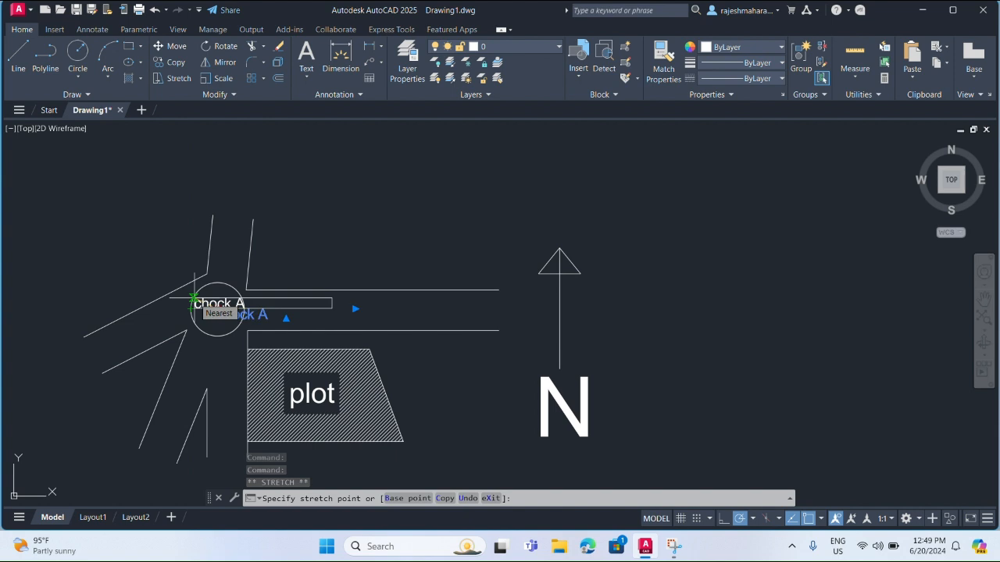
key("Escape")
key("Escape")
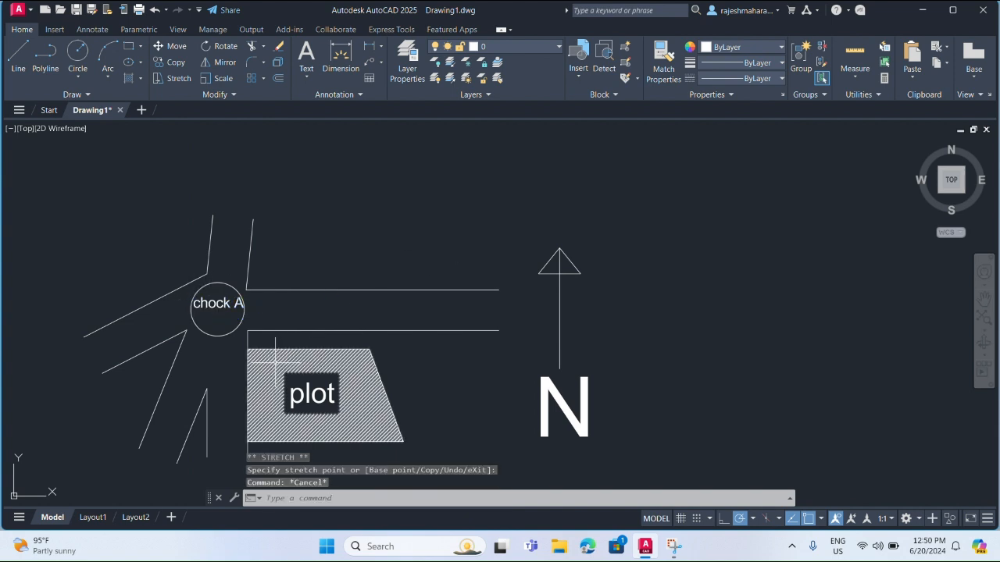
scroll(275, 361, "down", 1)
scroll(276, 361, "up", 1)
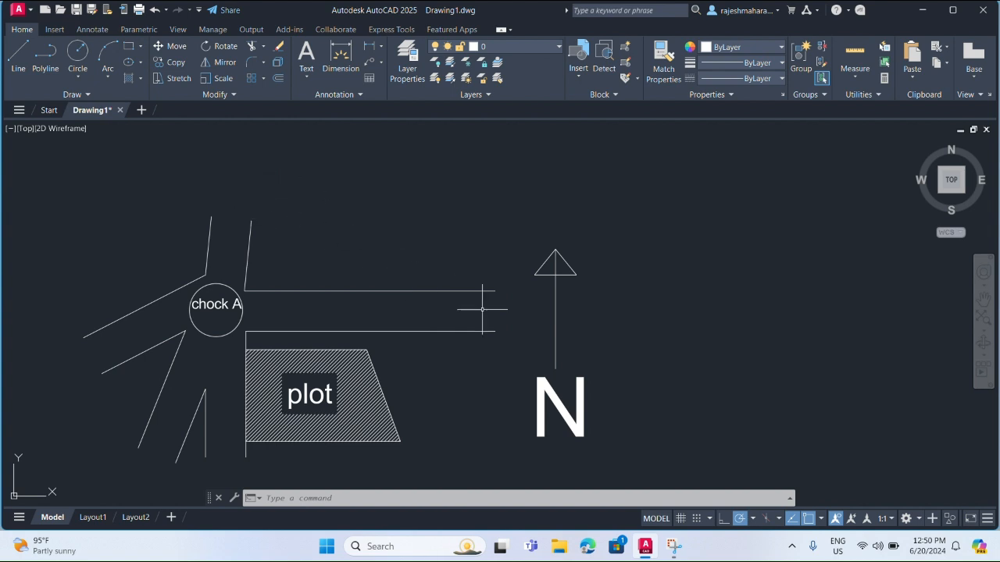
type("mt")
key("Return")
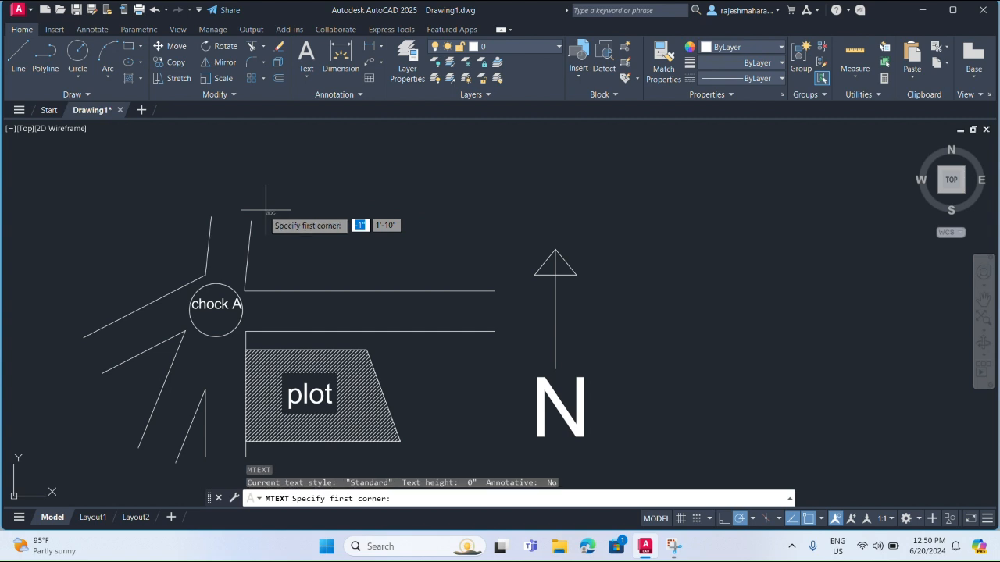
left_click(217, 207)
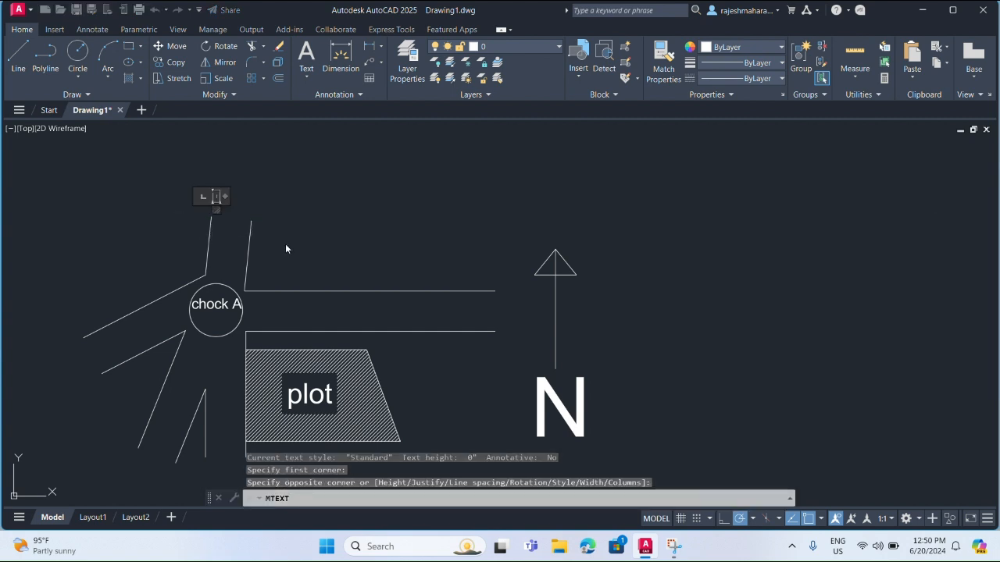
left_click(268, 207)
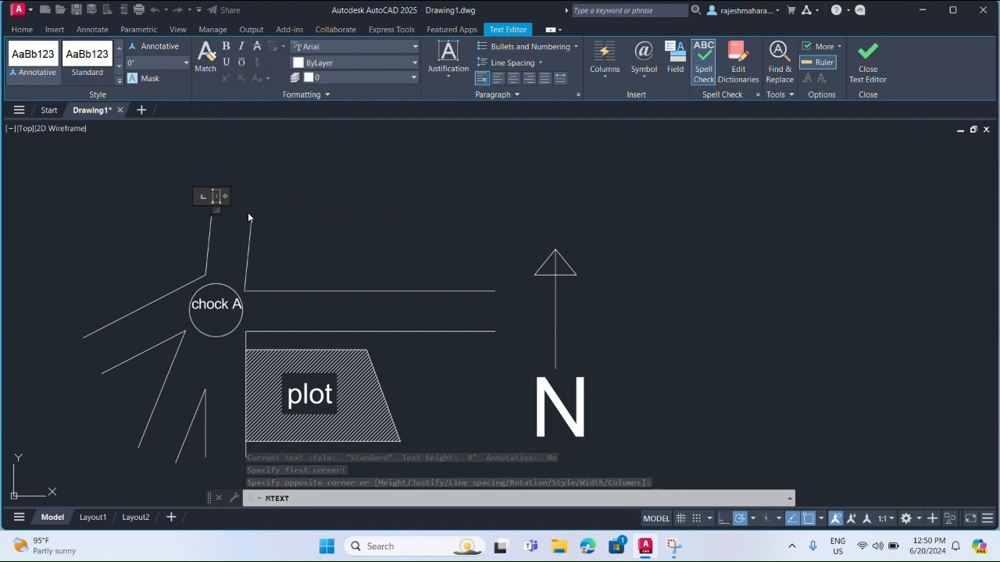
left_click(283, 210)
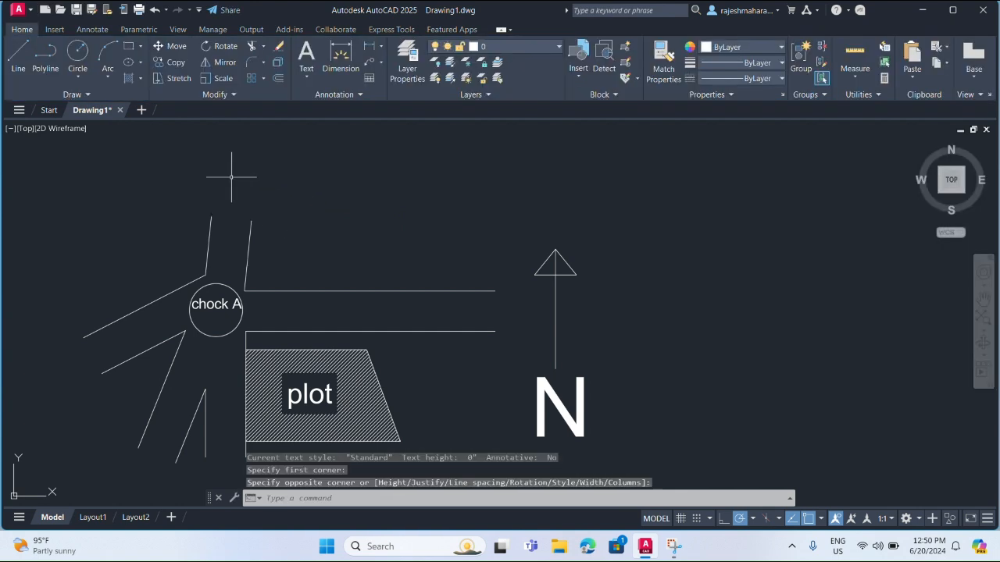
Add the multiline text "way to x city /park/ any school" just above the open end of the northern road
type("t")
key("Return")
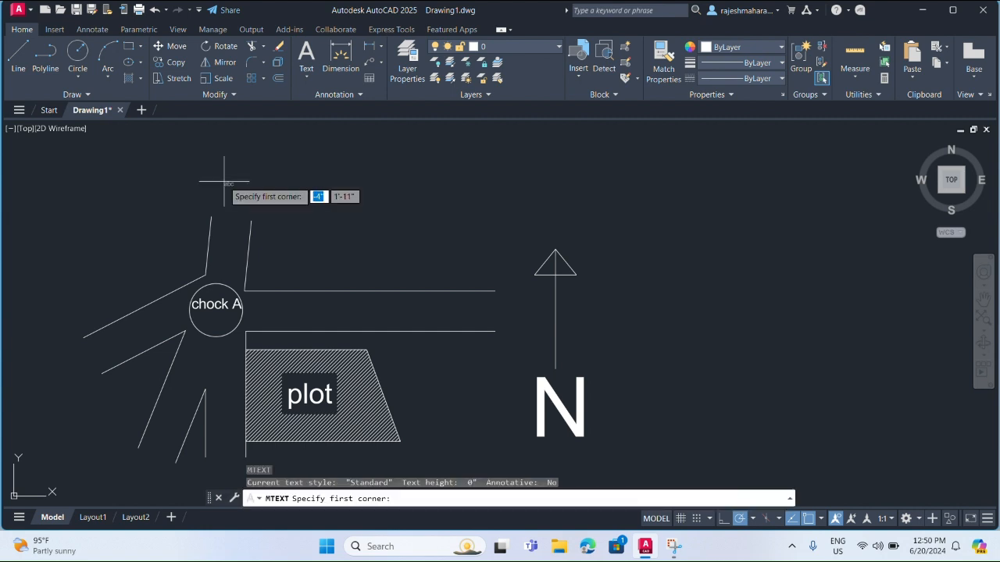
left_click(217, 188)
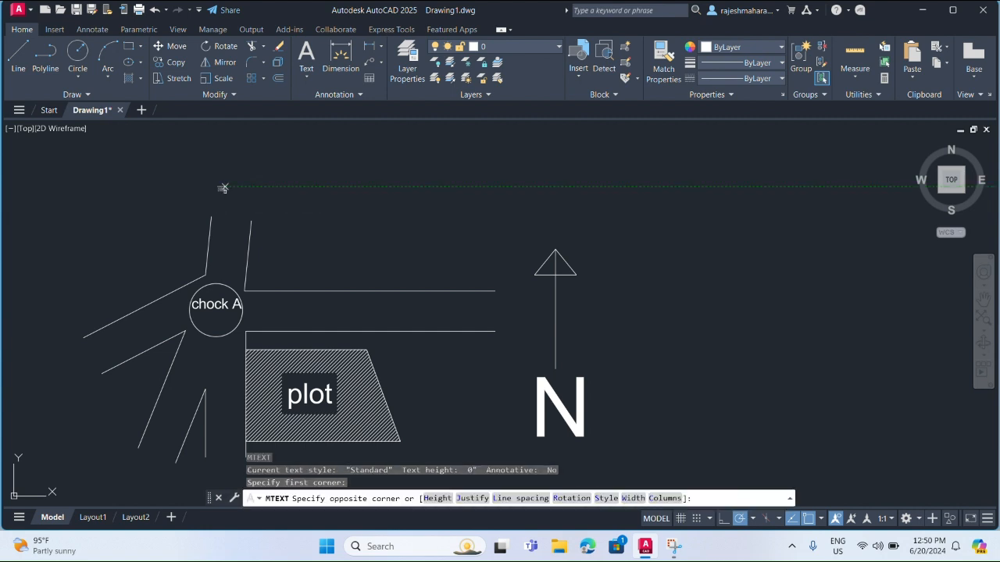
left_click(256, 251)
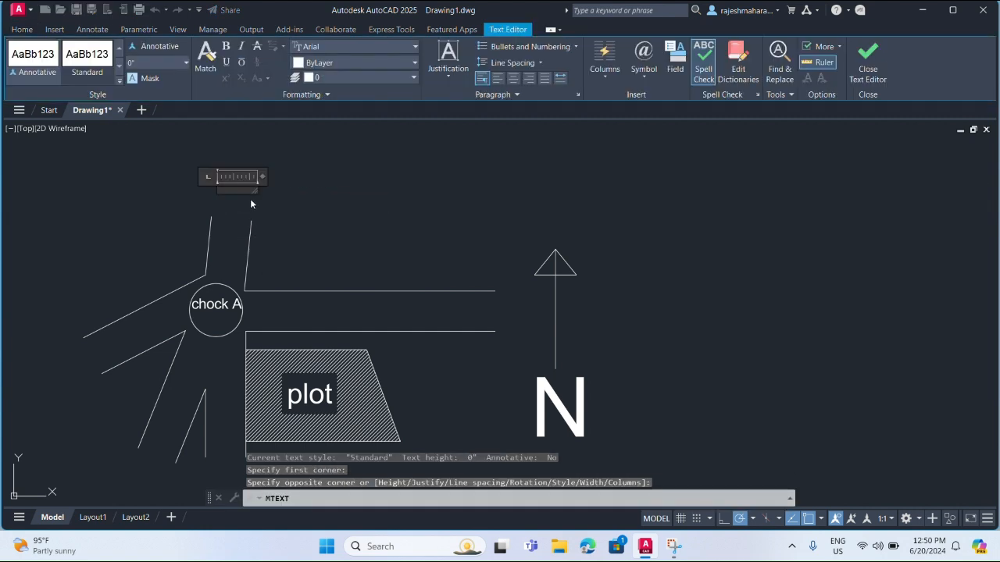
type("way to x city")
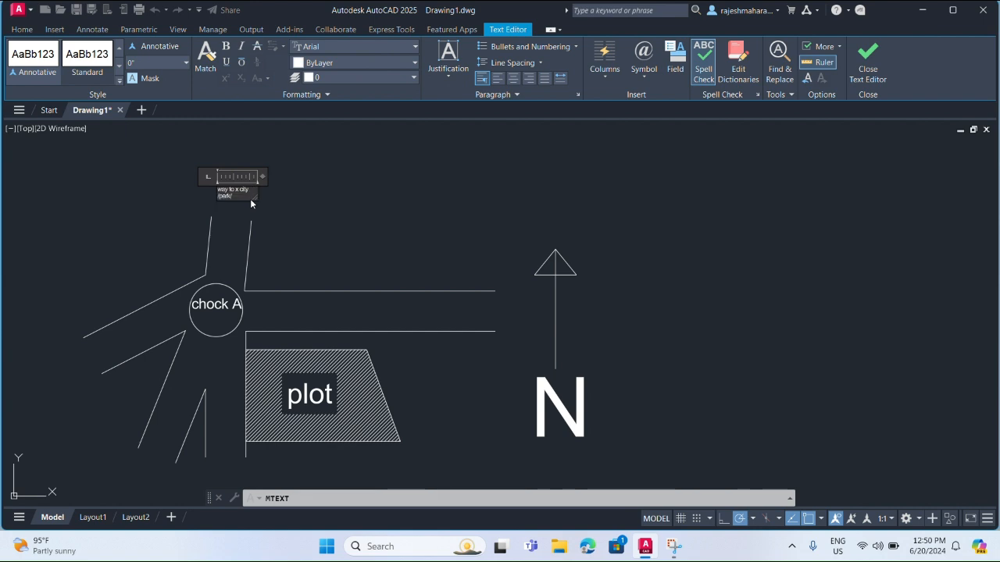
type("any sc")
type("hool")
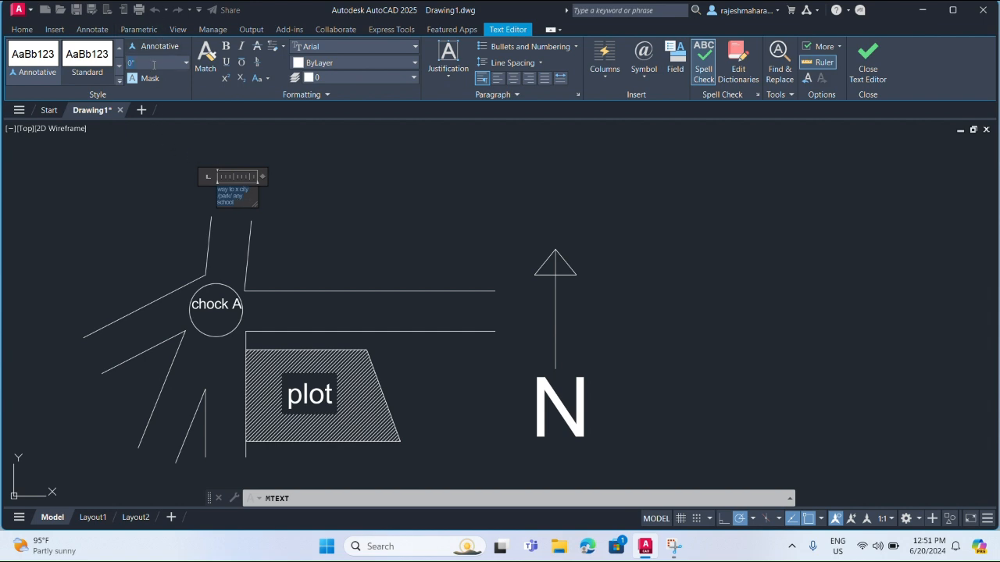
Set the text height of the whole "way to x city /park/ any school" label to .3 and finish editing it
type("1")
key("Return")
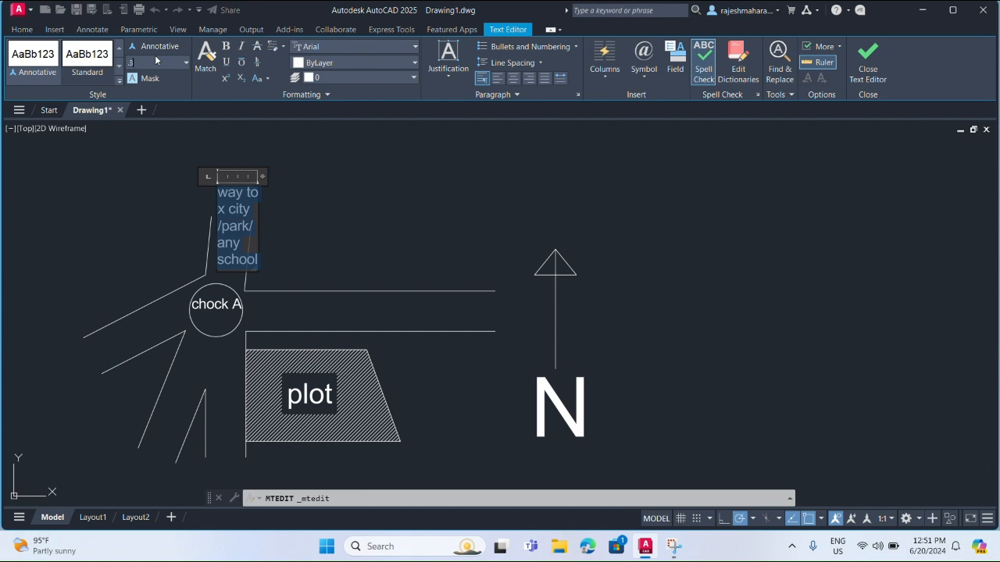
key("Return")
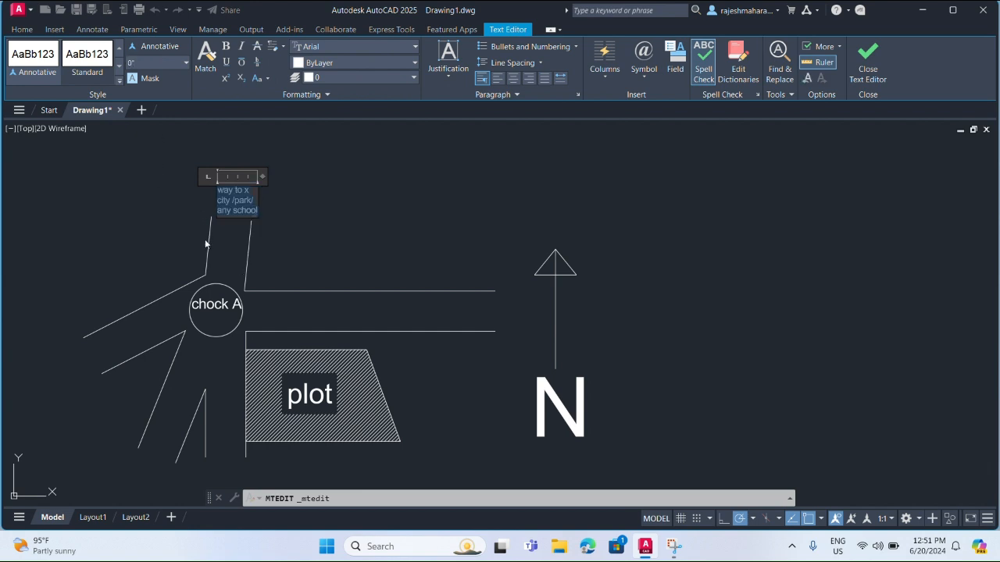
left_click(224, 240)
Copy the north arrow without its N from its lower end to above the "way to x" label, above the eastern road and west of the junction
mouse_move(527, 301)
left_mouse_down()
mouse_move(524, 243)
mouse_move(536, 247)
left_mouse_up()
left_click_drag(567, 314, 514, 313)
left_click(514, 314)
key("Escape")
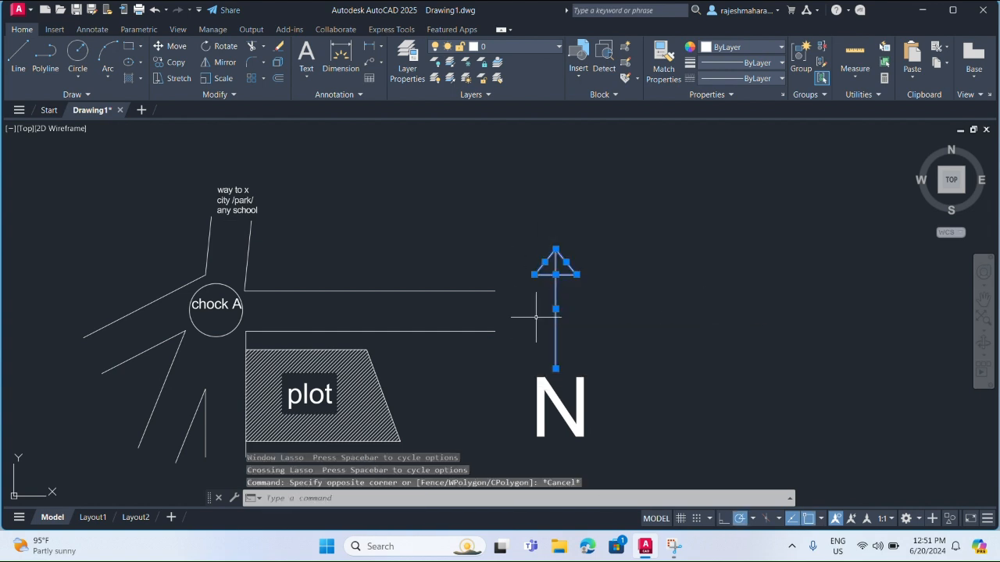
type("co")
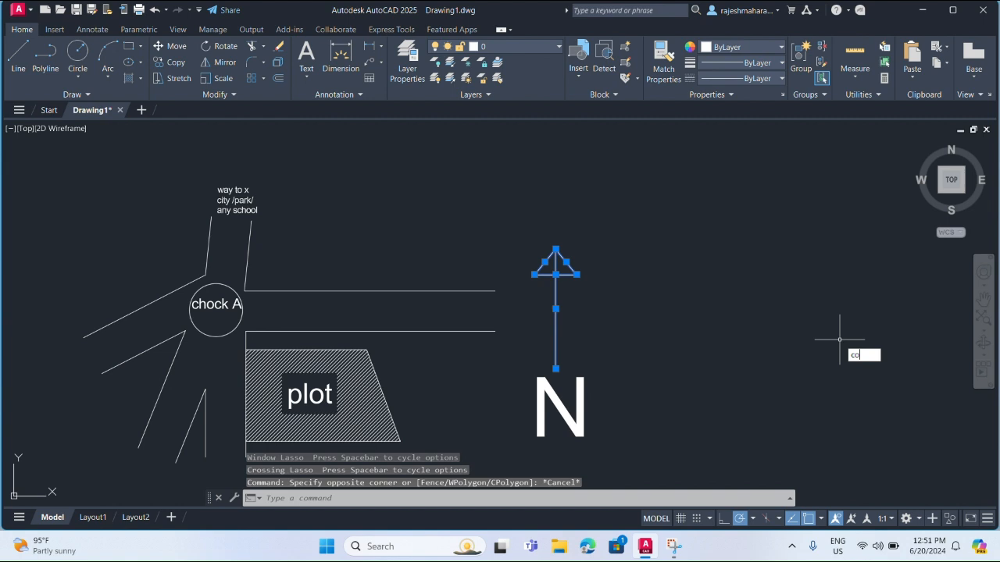
key("Return")
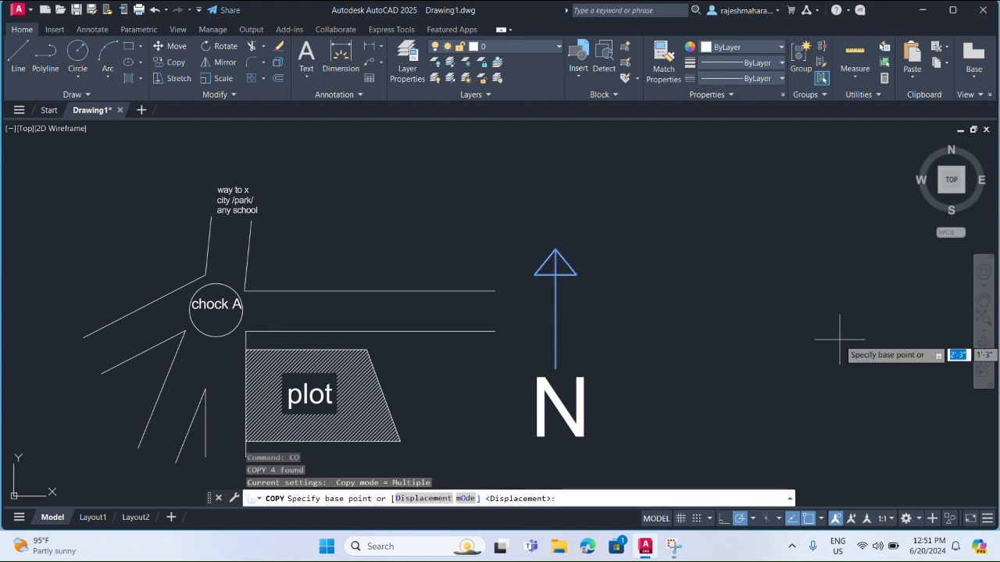
left_click(556, 368)
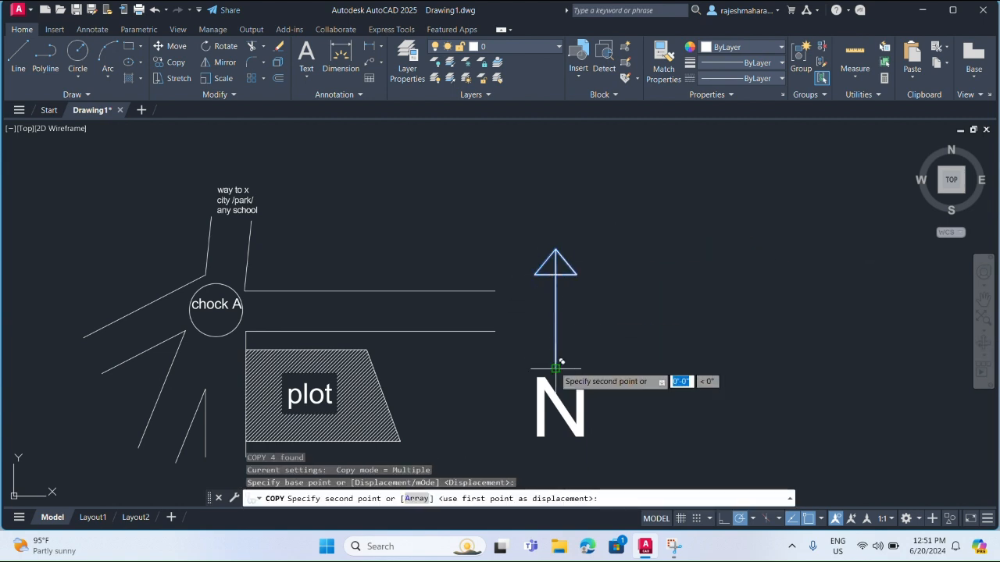
left_click(235, 165)
scroll(234, 167, "down", 4)
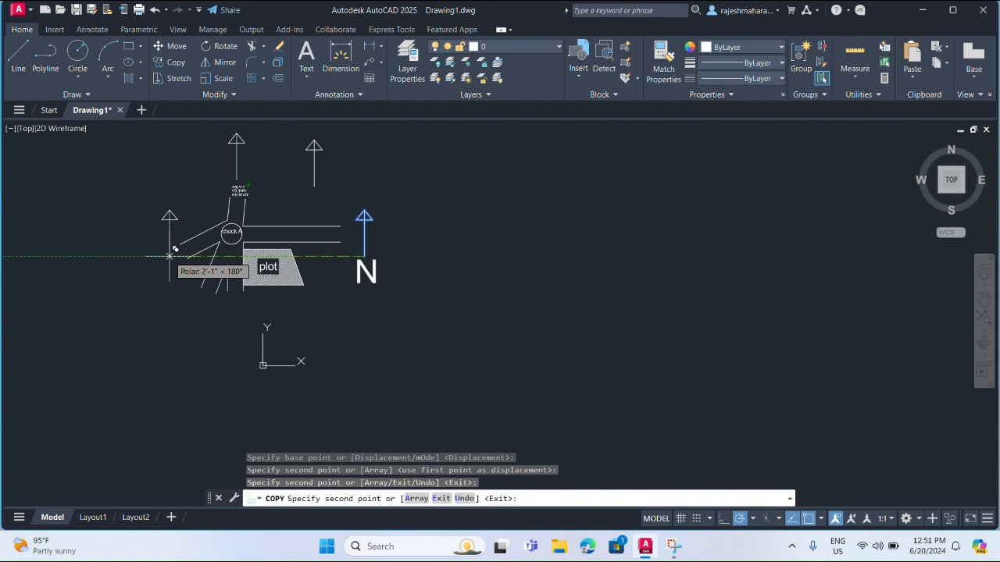
key("Escape")
Rotate the arrow copy west of the junction about its tail end so it points southwest, parallel to the southwestern road
scroll(424, 323, "down", 2)
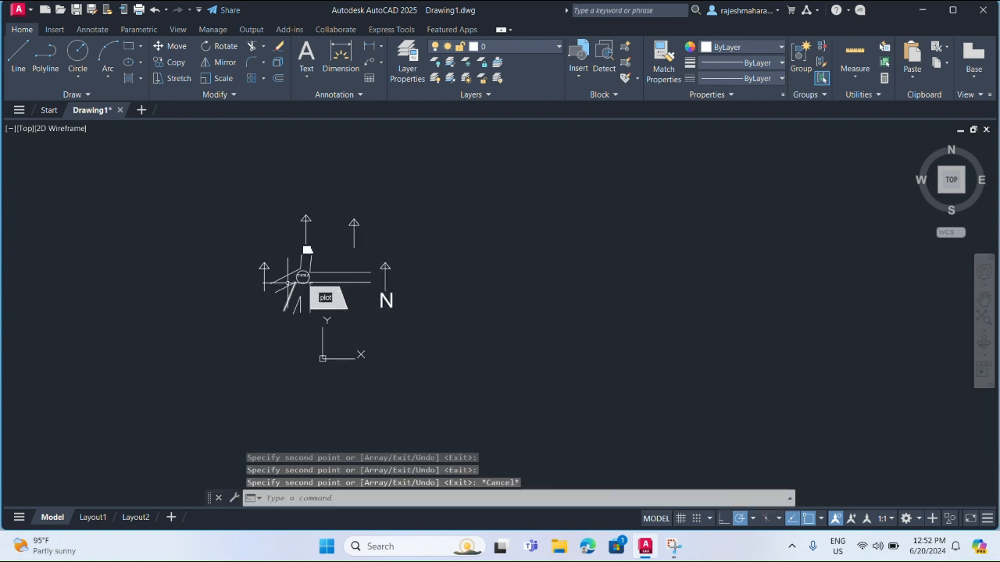
scroll(271, 261, "up", 6)
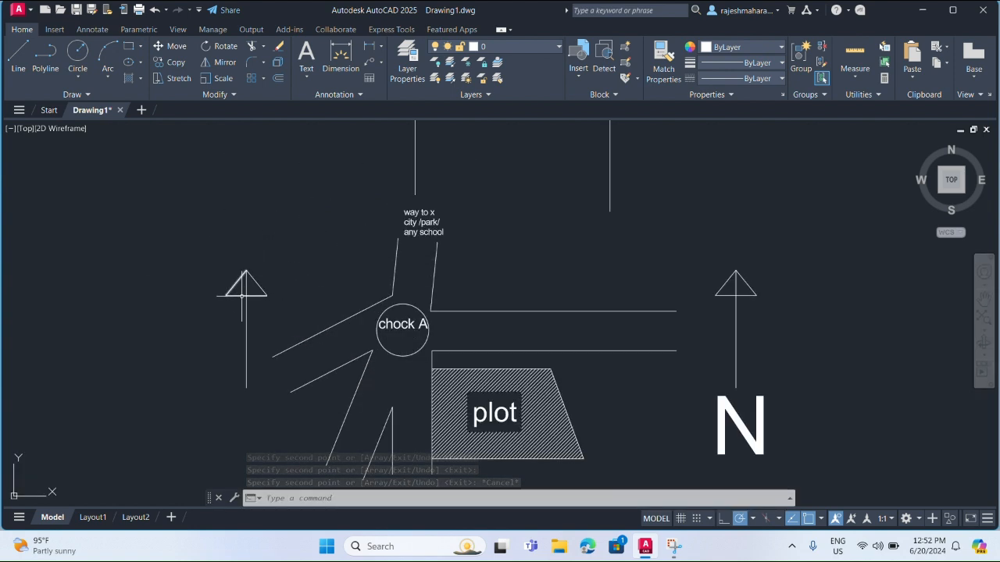
left_click(247, 337)
mouse_move(257, 280)
left_mouse_down()
mouse_move(234, 283)
mouse_move(196, 229)
left_mouse_up()
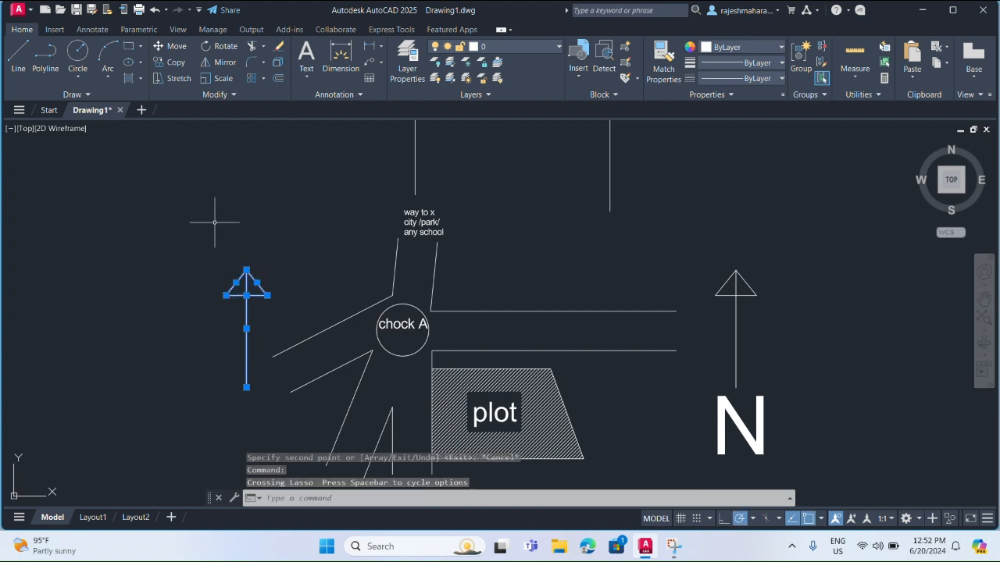
type("rot")
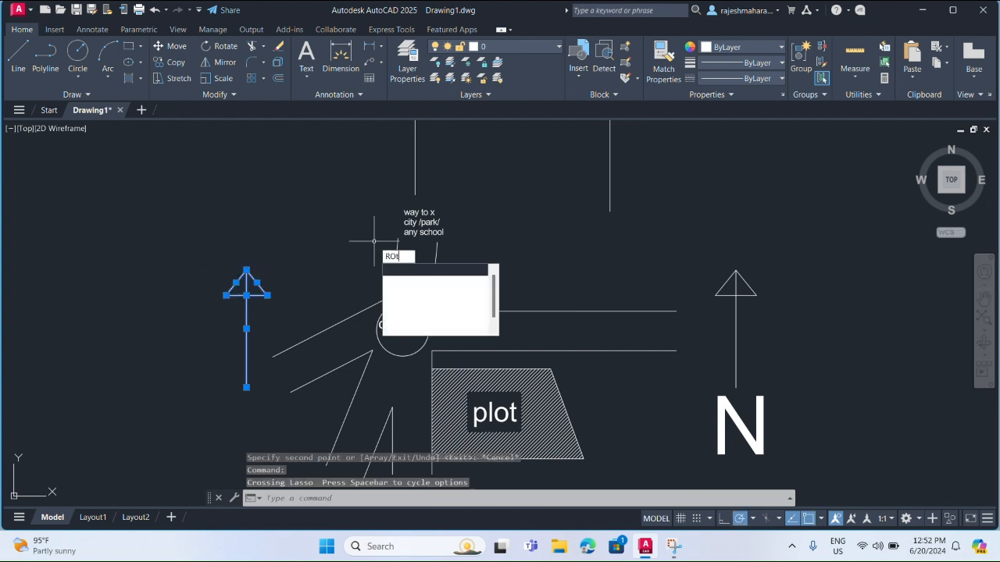
key("Return")
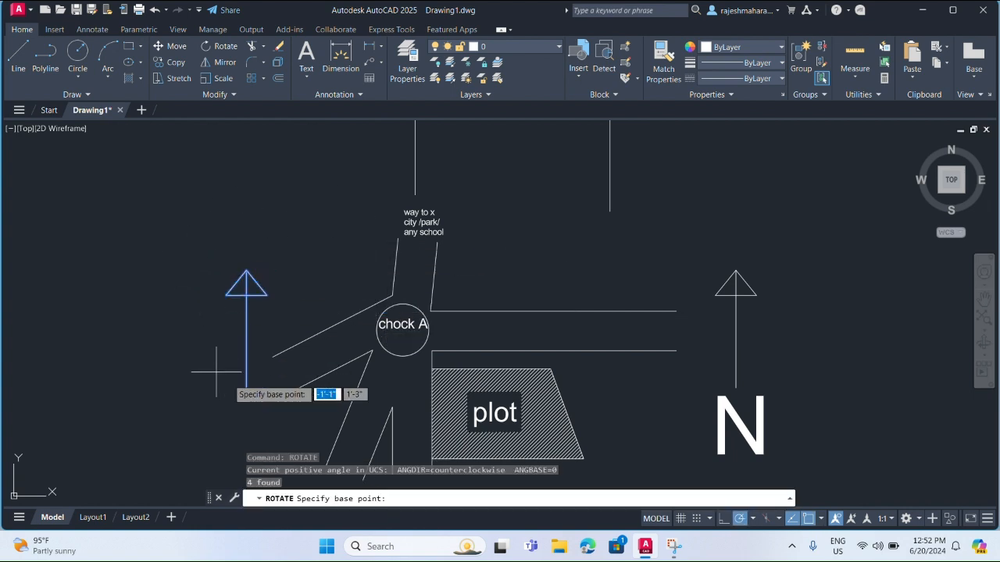
left_click(246, 387)
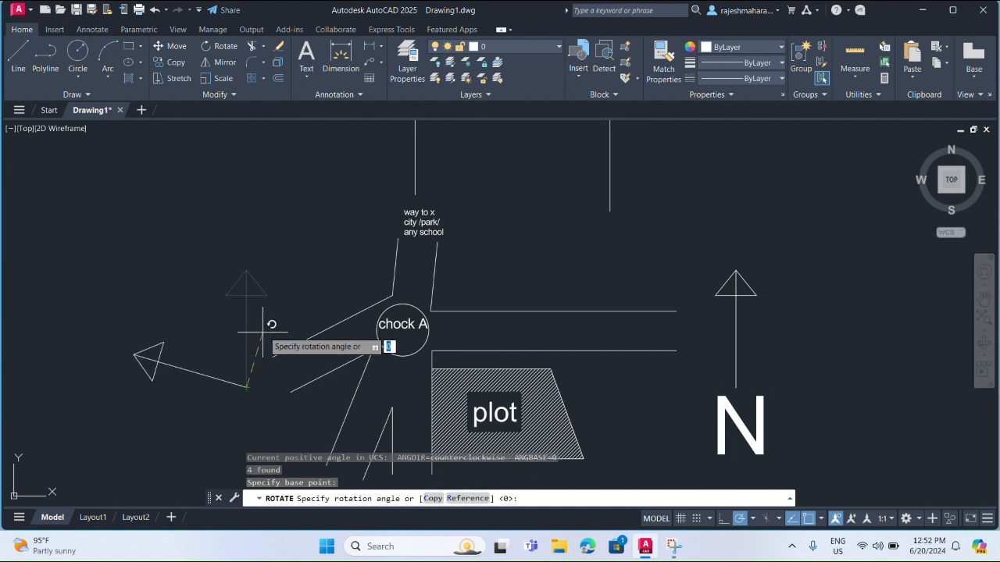
left_click(201, 307)
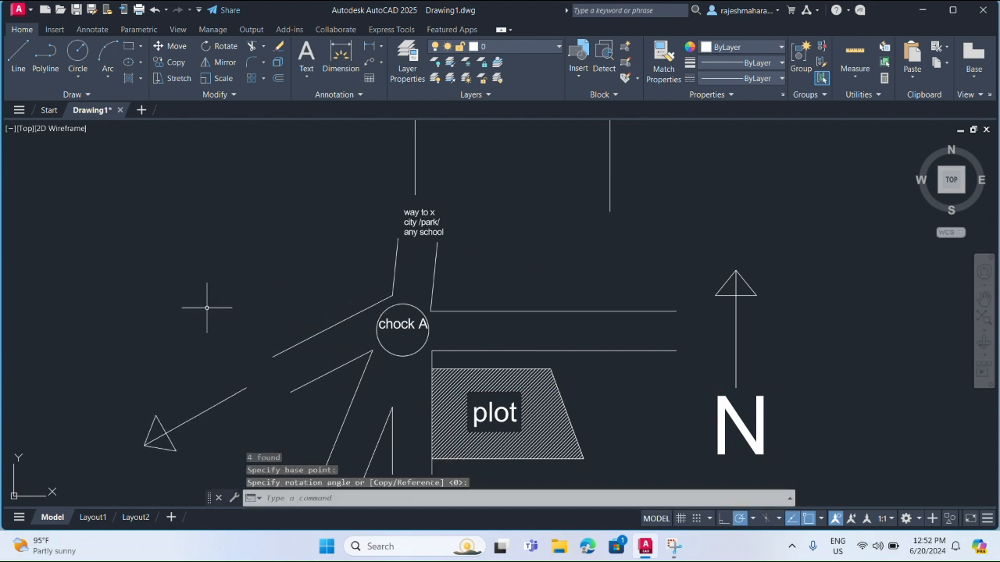
Move the rotated arrow by its tail end to between the two edges of the southwestern road
left_click(234, 392)
mouse_move(160, 405)
left_mouse_down()
mouse_move(170, 467)
mouse_move(134, 464)
left_mouse_up()
left_click(130, 457)
type("m")
key("Return")
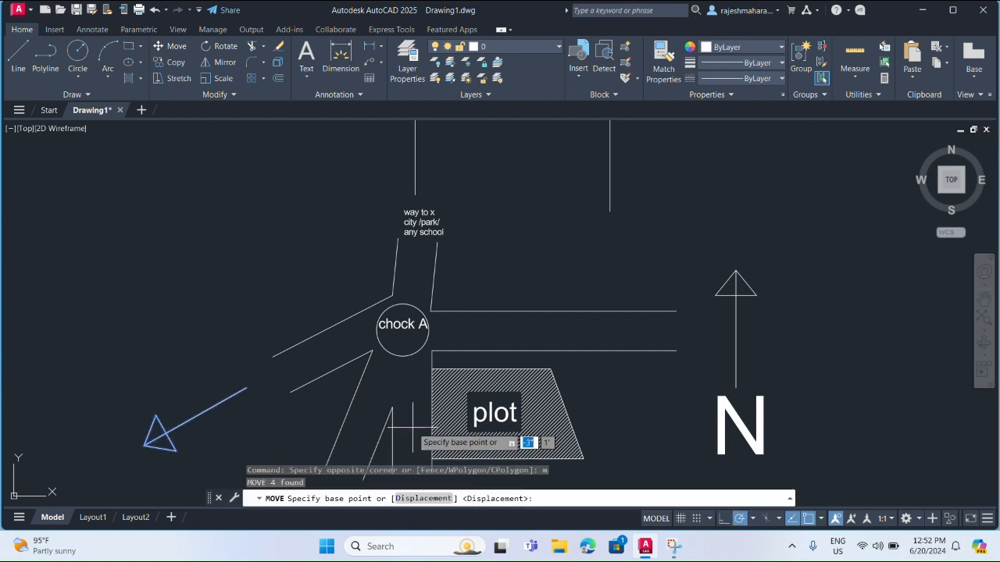
left_click(247, 387)
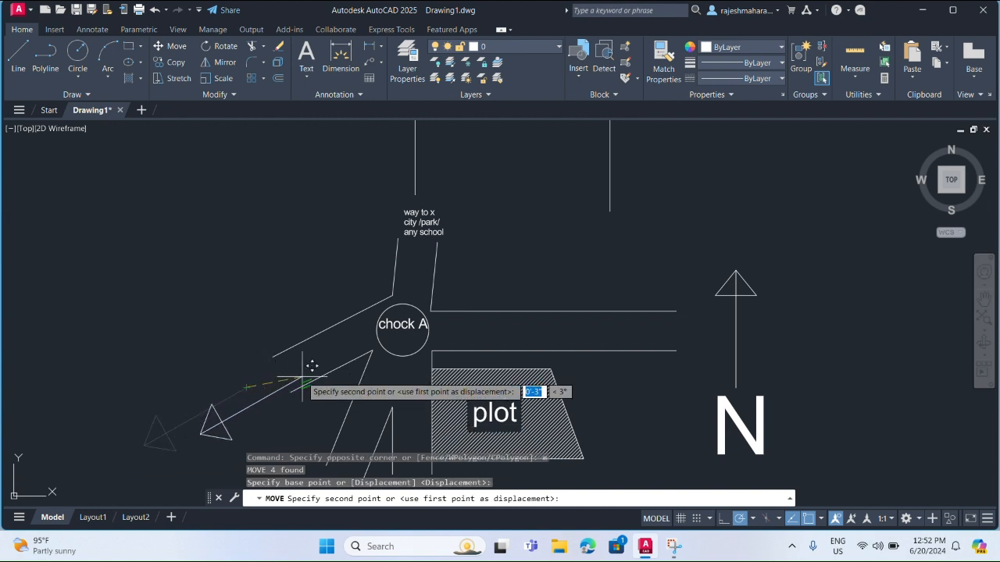
left_click(316, 351)
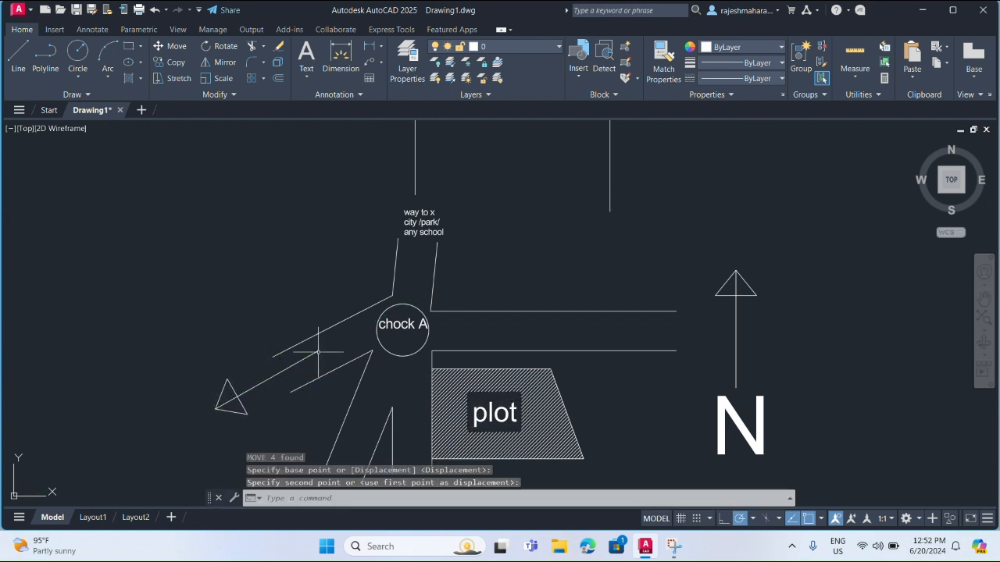
scroll(303, 339, "down", 4)
scroll(328, 290, "up", 5)
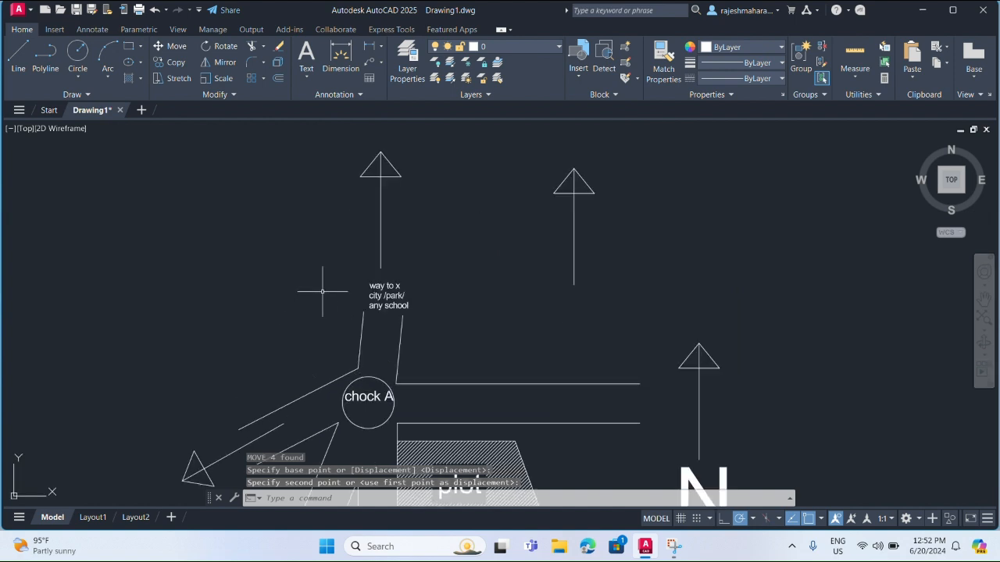
scroll(389, 325, "down", 5)
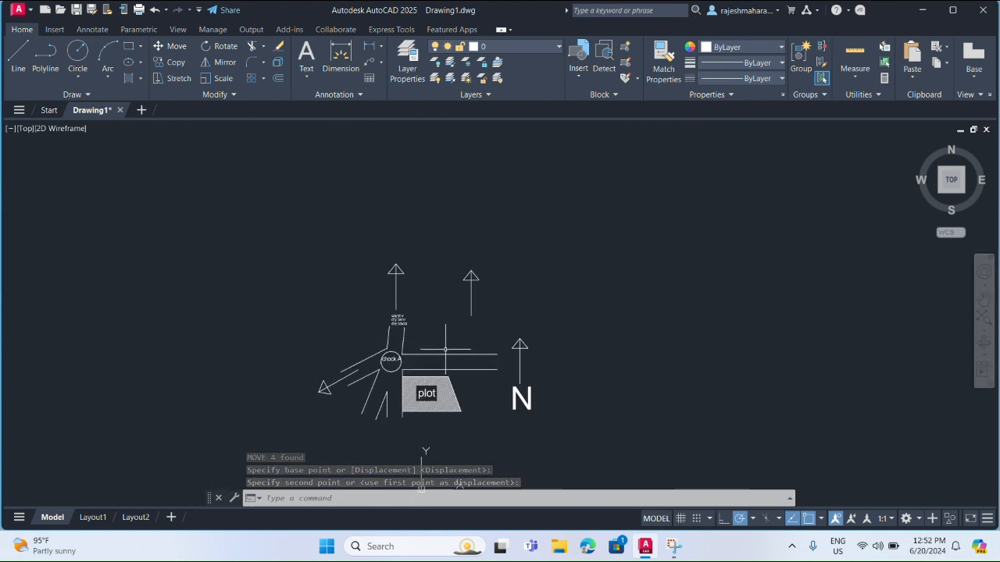
scroll(446, 346, "up", 4)
scroll(442, 343, "down", 2)
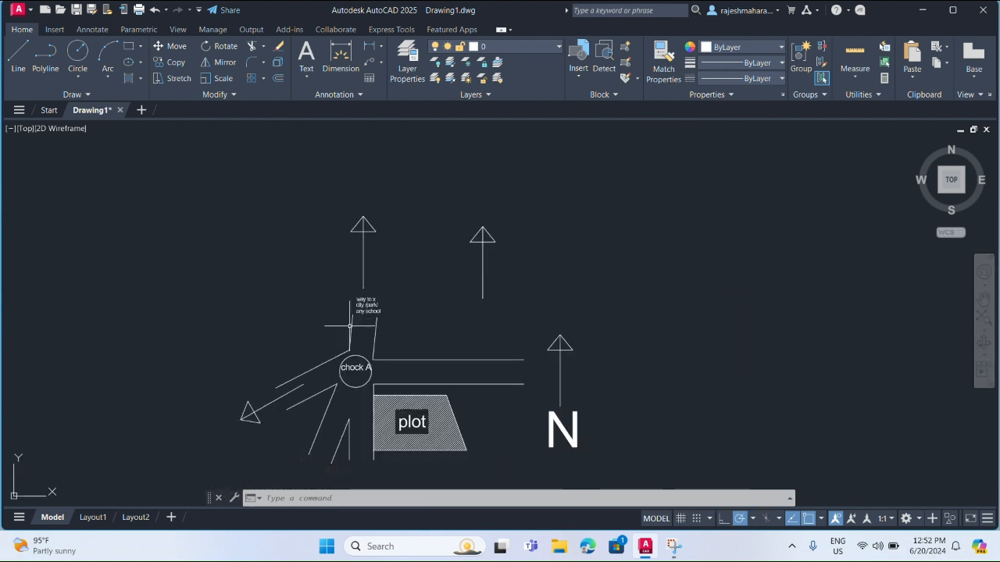
scroll(351, 325, "up", 4)
scroll(422, 304, "down", 6)
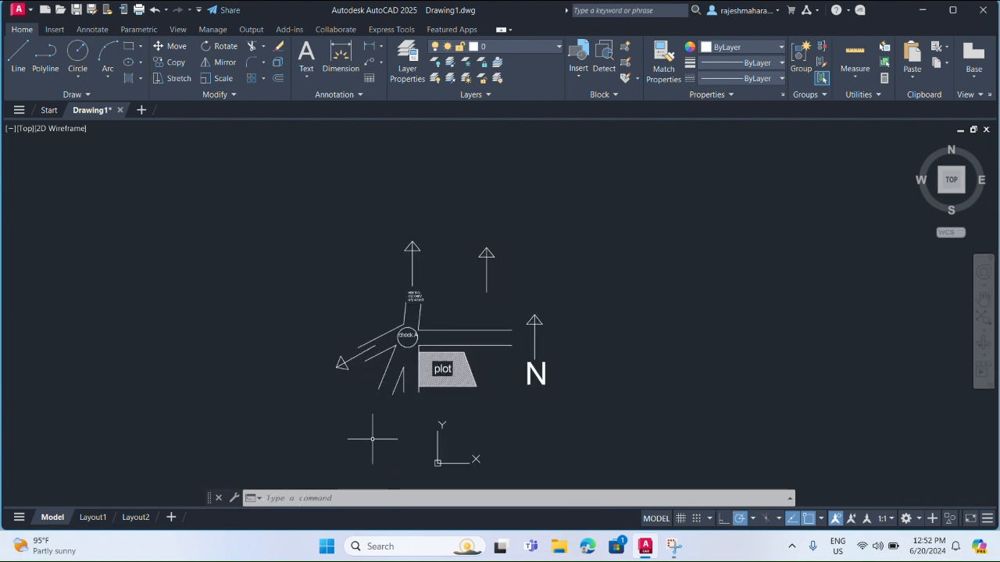
scroll(508, 356, "up", 4)
scroll(508, 356, "down", 4)
Delete the surplus arrow copy standing above the eastern road, including its shaft and arrowhead
mouse_move(508, 257)
left_mouse_down()
mouse_move(443, 274)
mouse_move(515, 256)
left_mouse_up()
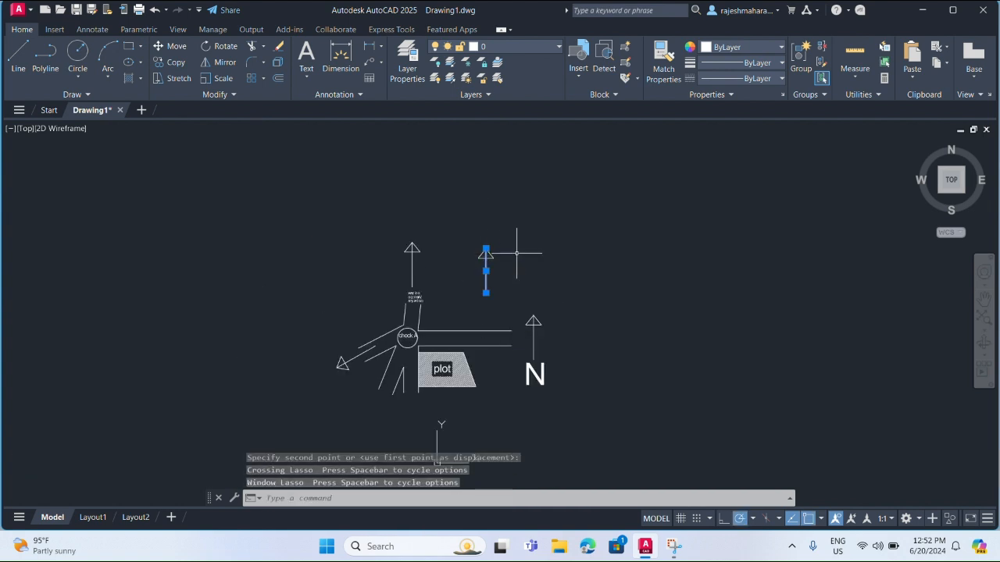
left_click(514, 257)
left_click(426, 265)
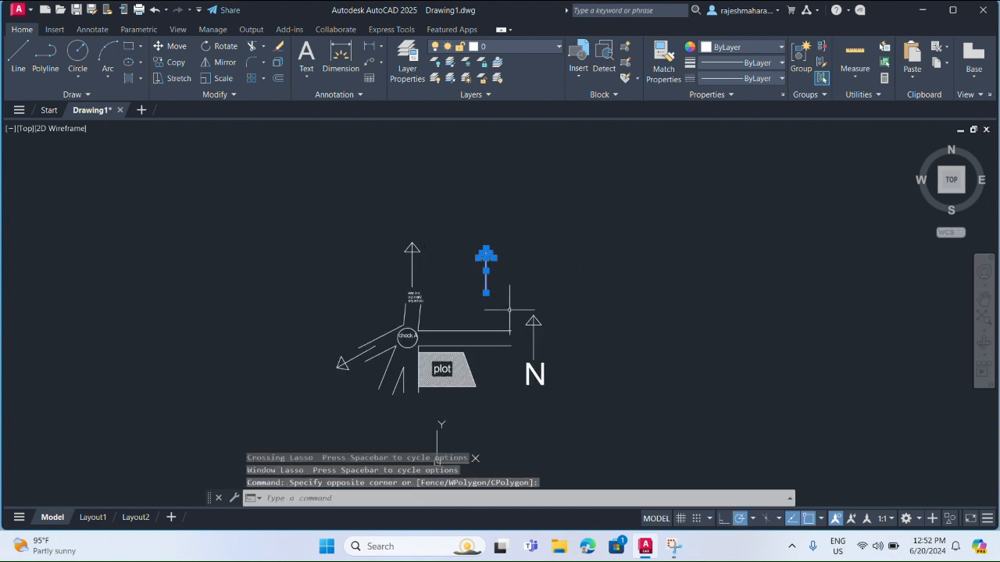
key("Delete")
scroll(427, 362, "up", 4)
scroll(422, 368, "down", 2)
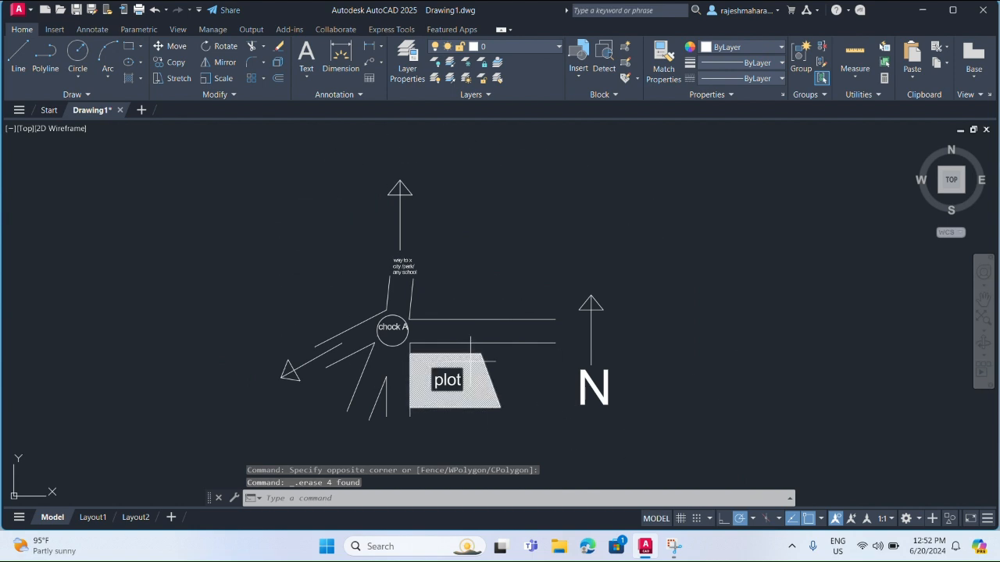
scroll(461, 374, "down", 2)
scroll(461, 373, "up", 5)
scroll(461, 373, "down", 4)
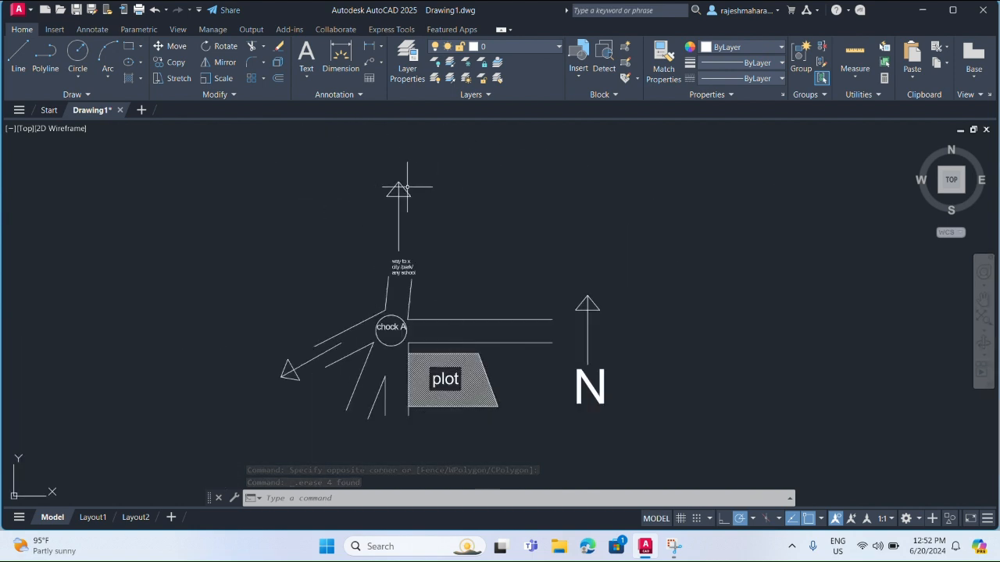